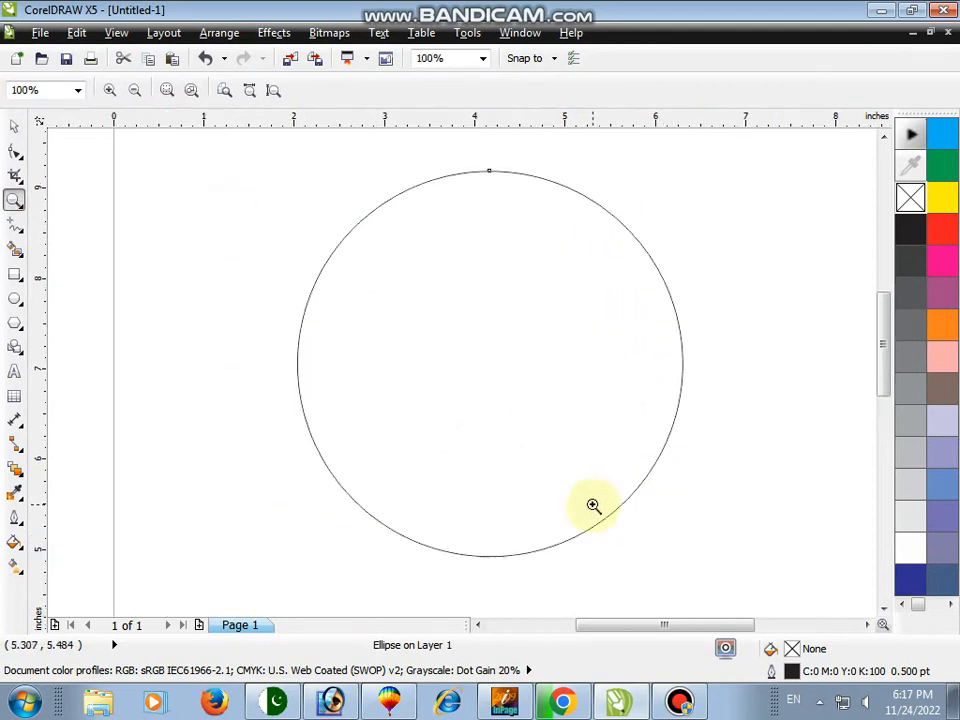
Make a smaller copy of the circle inside it and shift the copy down toward the bottom edge
key(space)
drag(687, 559, 654, 546)
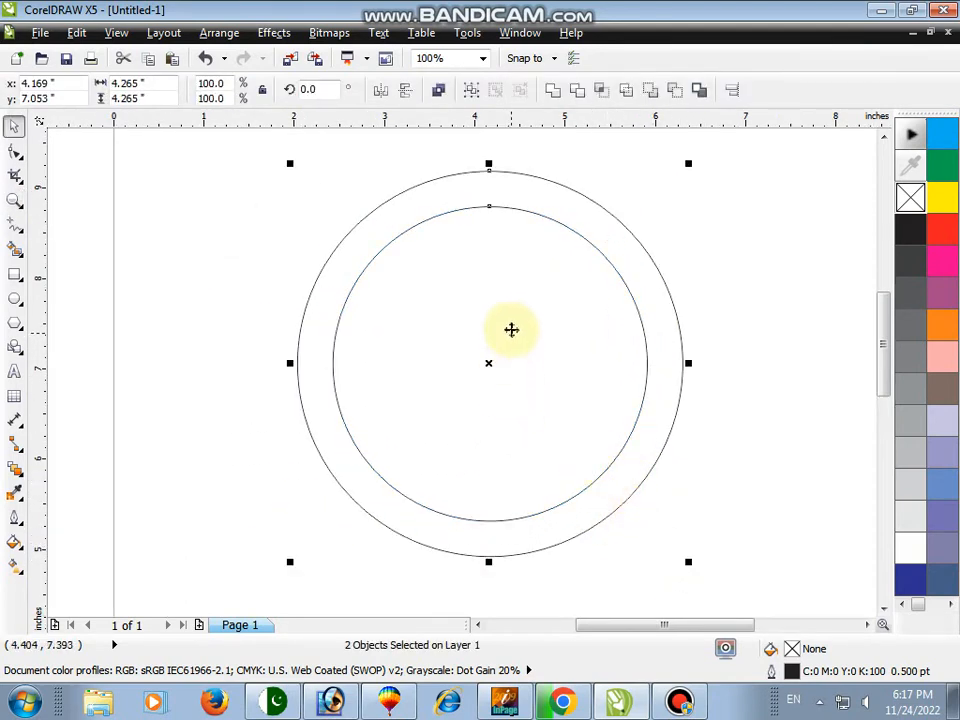
drag(516, 236, 517, 270)
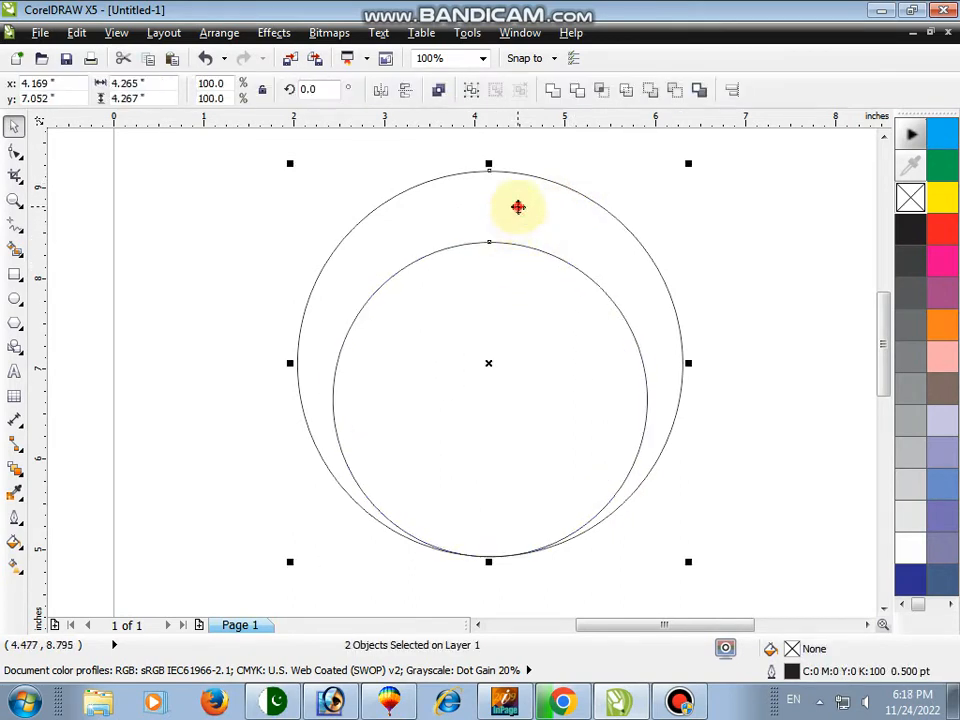
Enlarge the inner circle slightly, to about 3.56 inches, and align both circles along their bottom edges
click(761, 352)
click(559, 348)
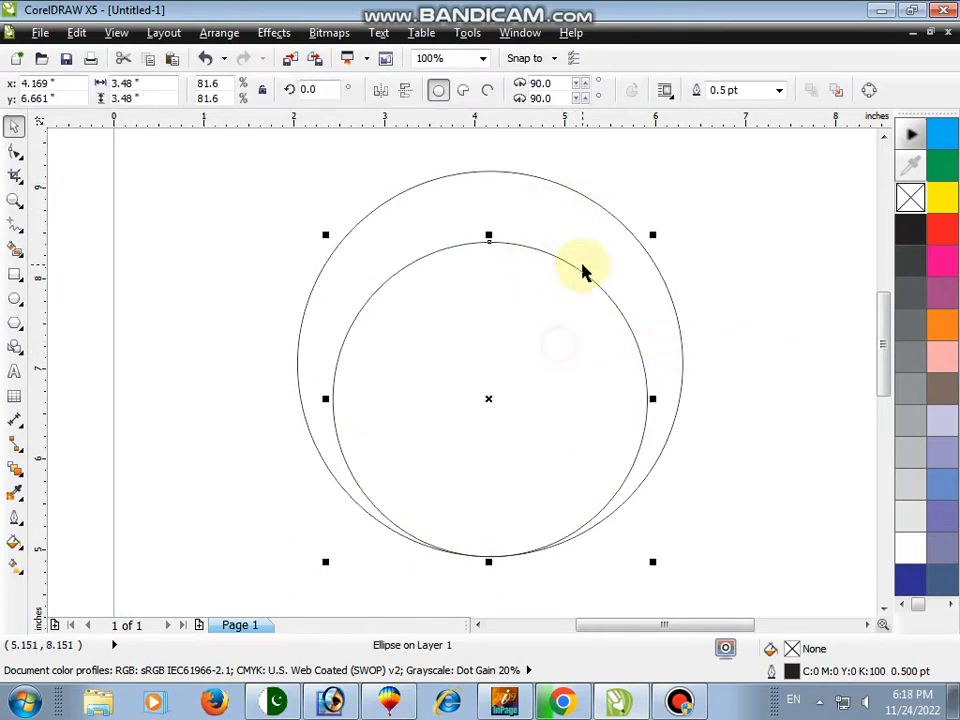
drag(652, 234, 658, 230)
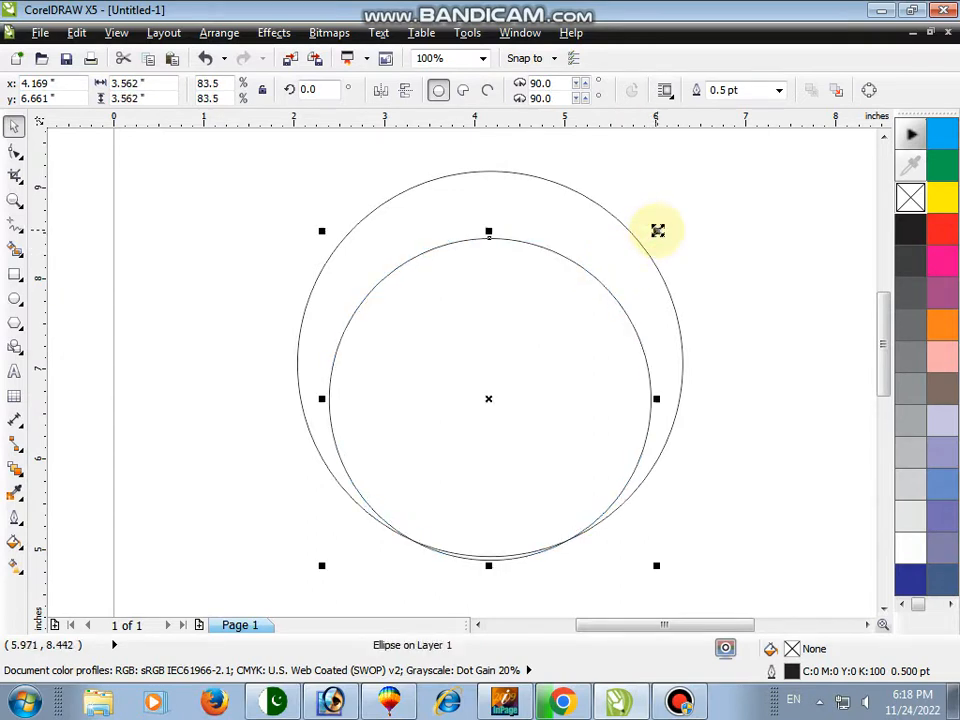
shift+click(569, 203)
key(b)
click(724, 342)
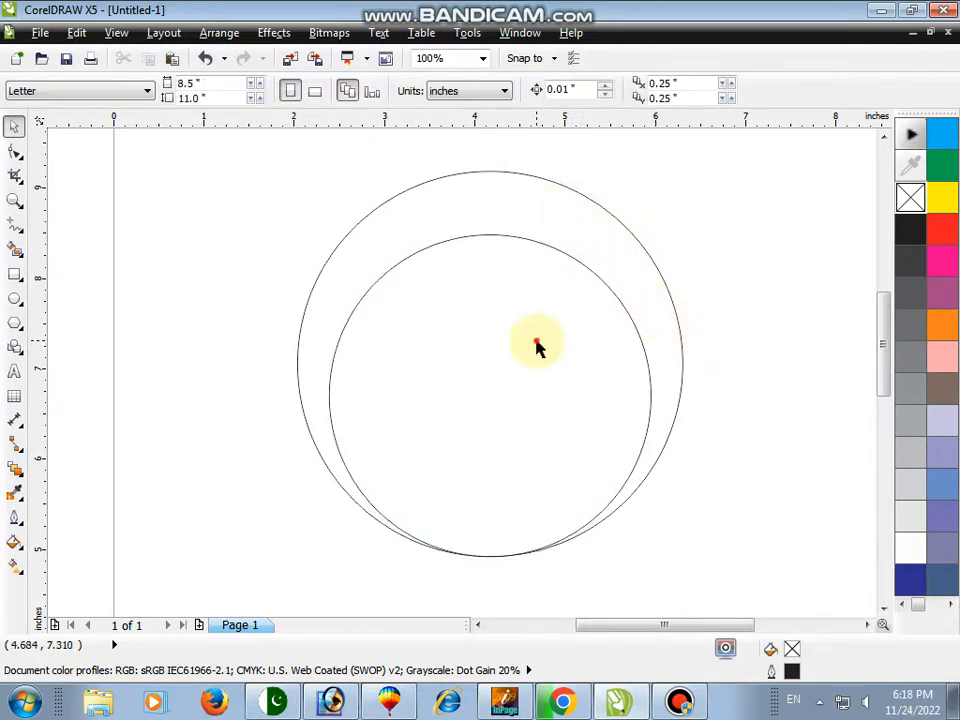
click(537, 342)
shift+click(527, 221)
click(677, 250)
click(508, 211)
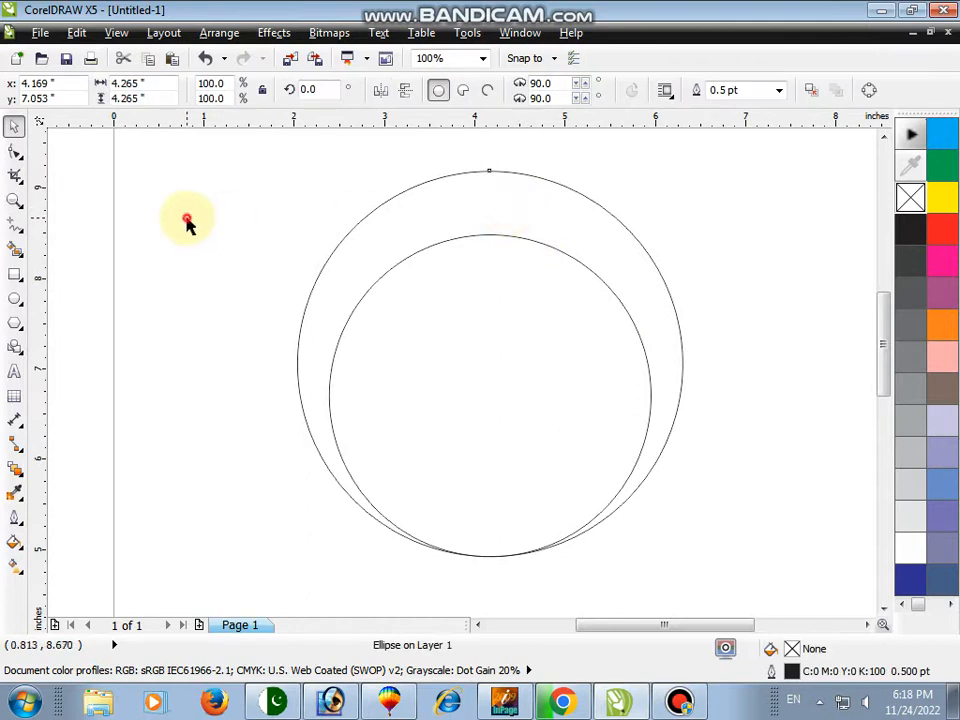
click(189, 221)
Fill the crescent area between the two circles with light blue using Smart Fill
click(15, 248)
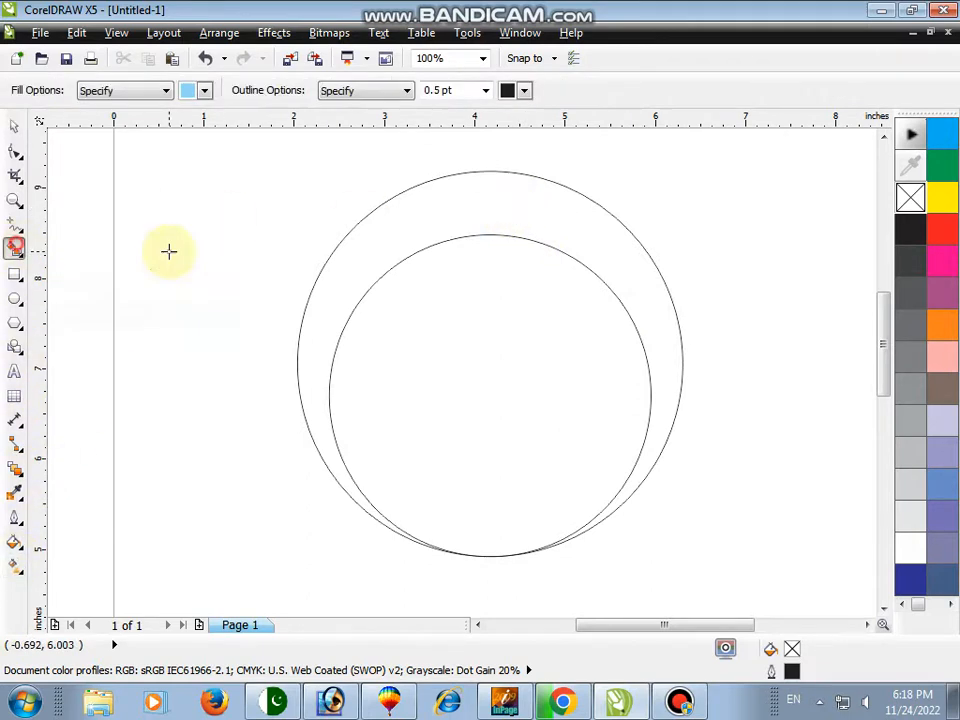
click(498, 205)
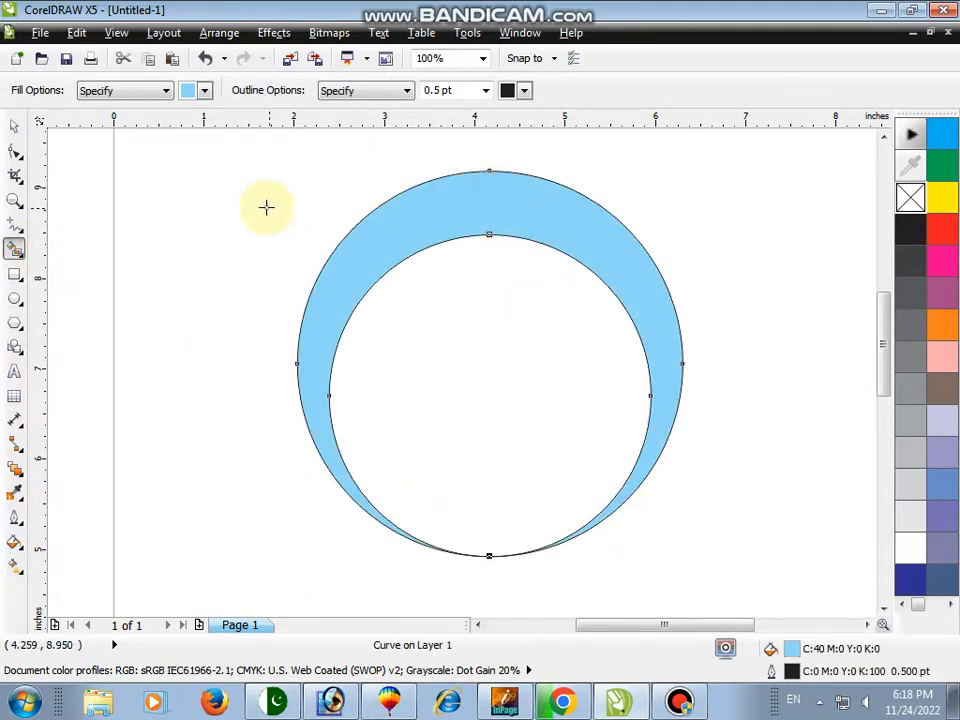
click(14, 126)
click(234, 274)
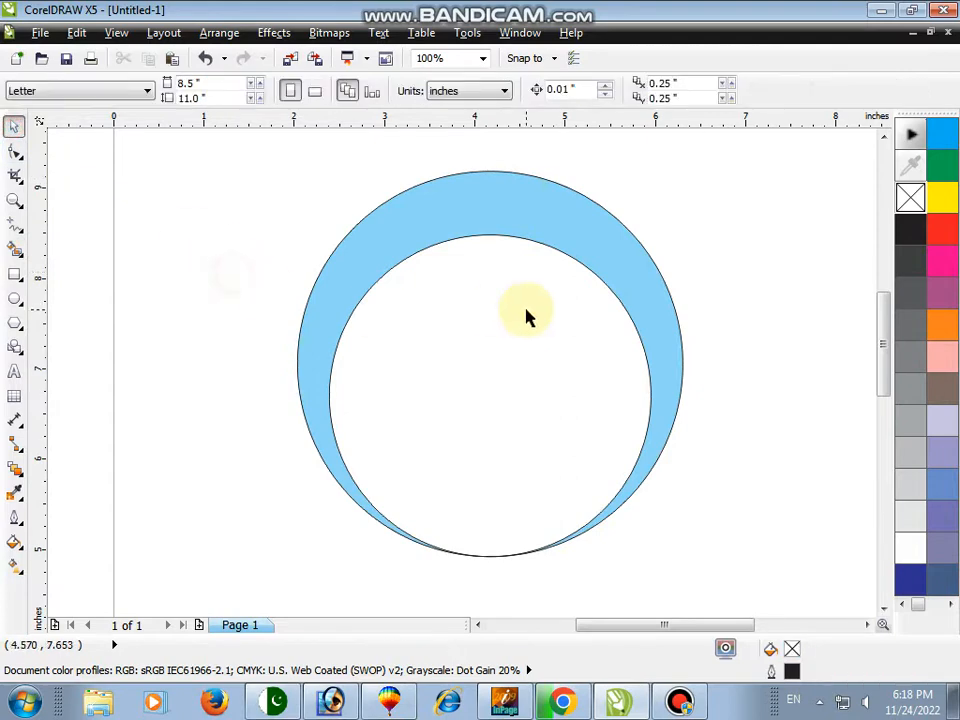
Move the filled crescent shape off the page to the right
click(14, 201)
right_click(176, 182)
click(14, 126)
click(484, 231)
click(14, 201)
right_click(309, 188)
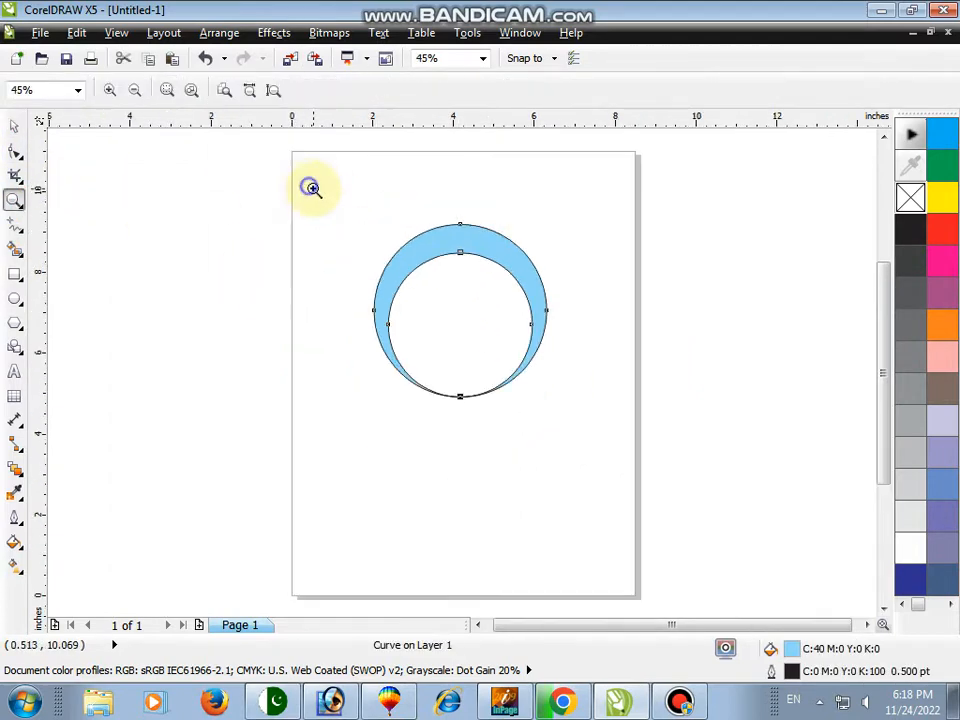
click(14, 126)
drag(460, 308, 729, 313)
click(843, 238)
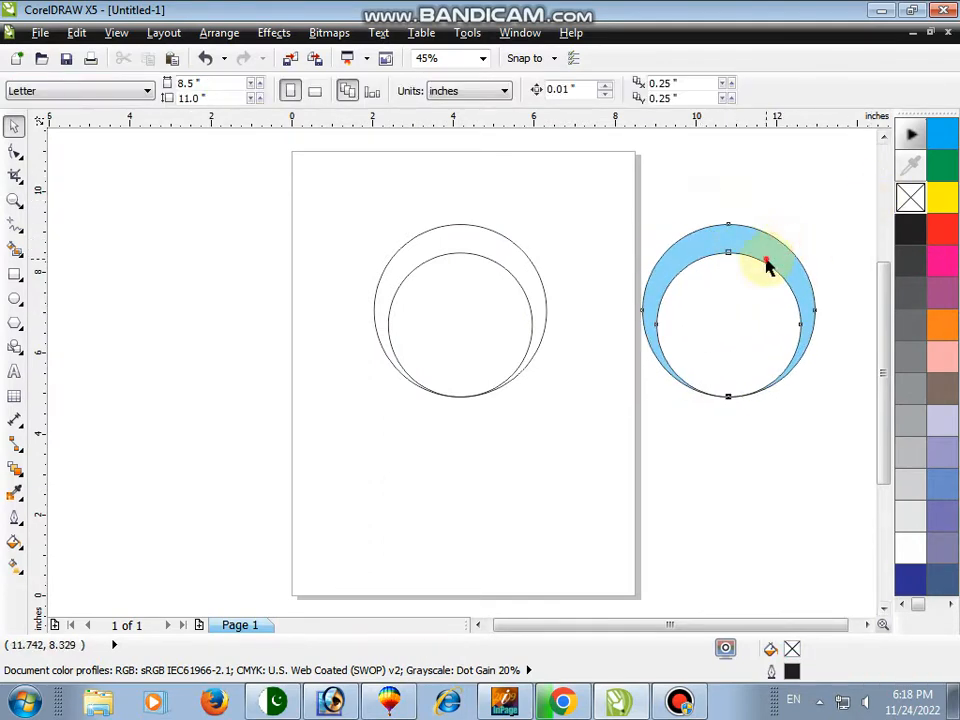
Remove the outline from the filled crescent
click(767, 265)
right_click(910, 198)
click(816, 199)
Delete the two original circles and move the crescent back onto the page
drag(615, 184, 300, 465)
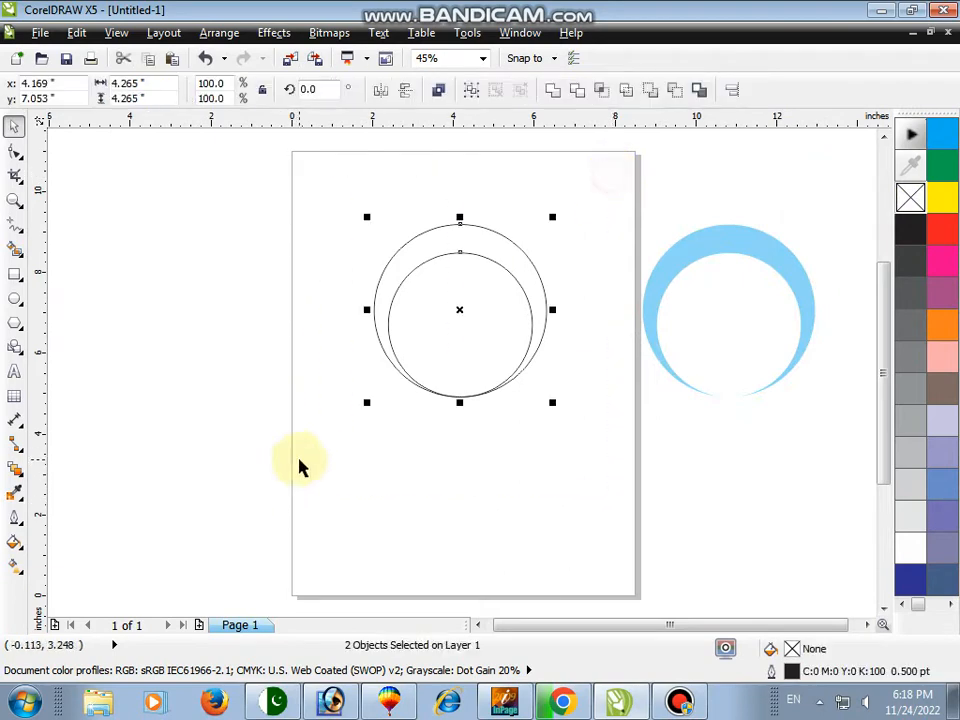
key(Delete)
drag(729, 343, 452, 372)
drag(753, 244, 493, 289)
click(626, 311)
key(F2)
drag(321, 212, 613, 441)
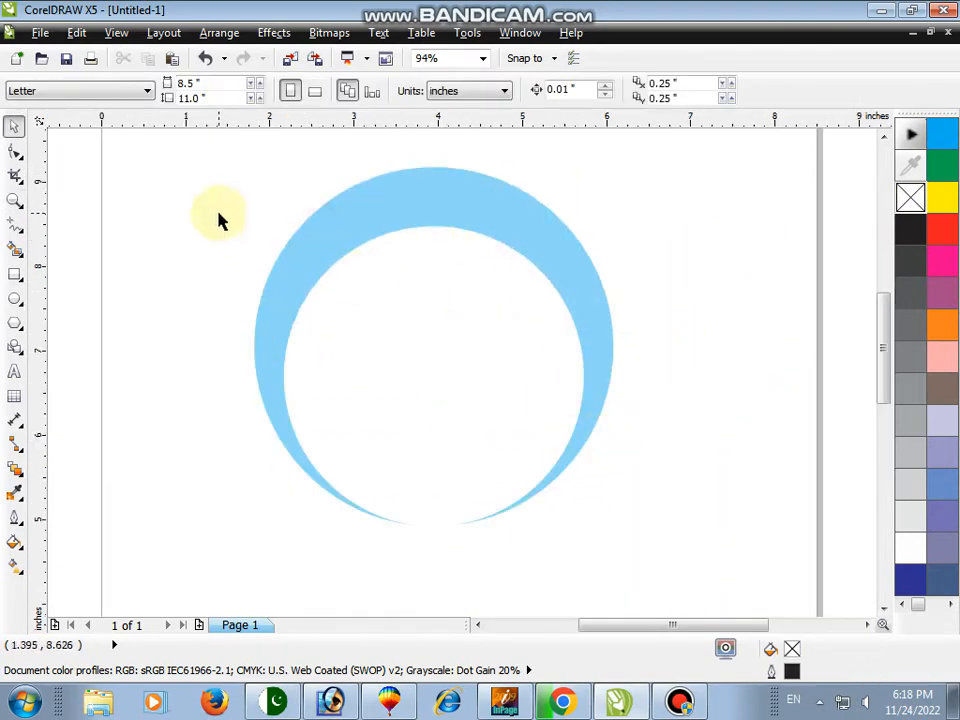
Draw a circle about 2.6 inches wide inside the crescent with the Ellipse tool
click(14, 298)
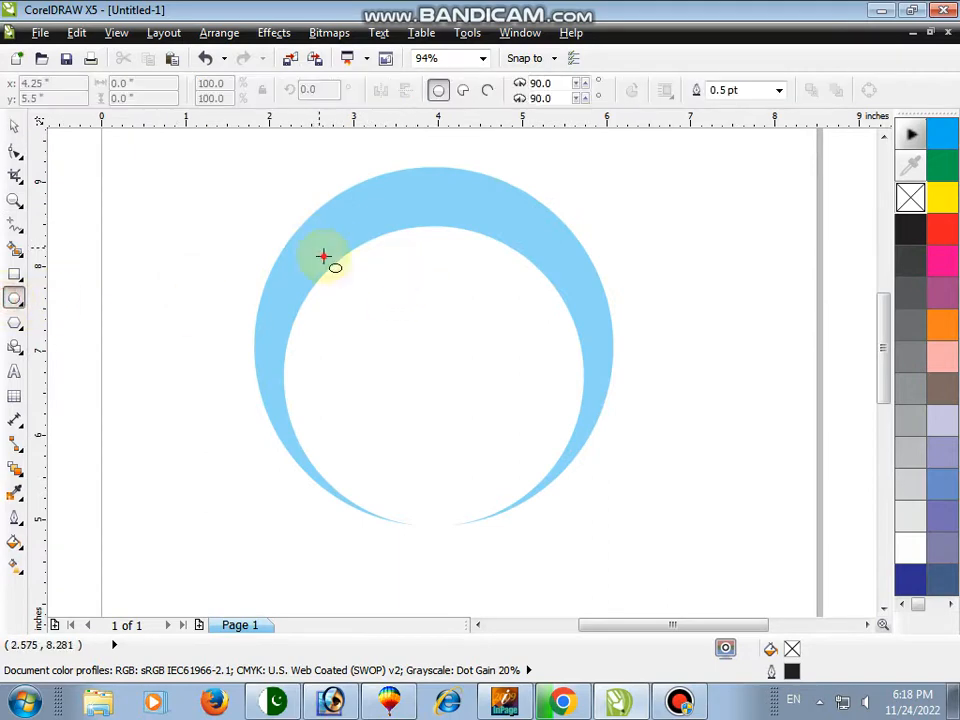
mouse_move(323, 257)
mouse_down()
mouse_move(540, 444)
mouse_move(557, 441)
mouse_up()
click(690, 465)
Center the new circle horizontally on the crescent
key(space)
click(502, 370)
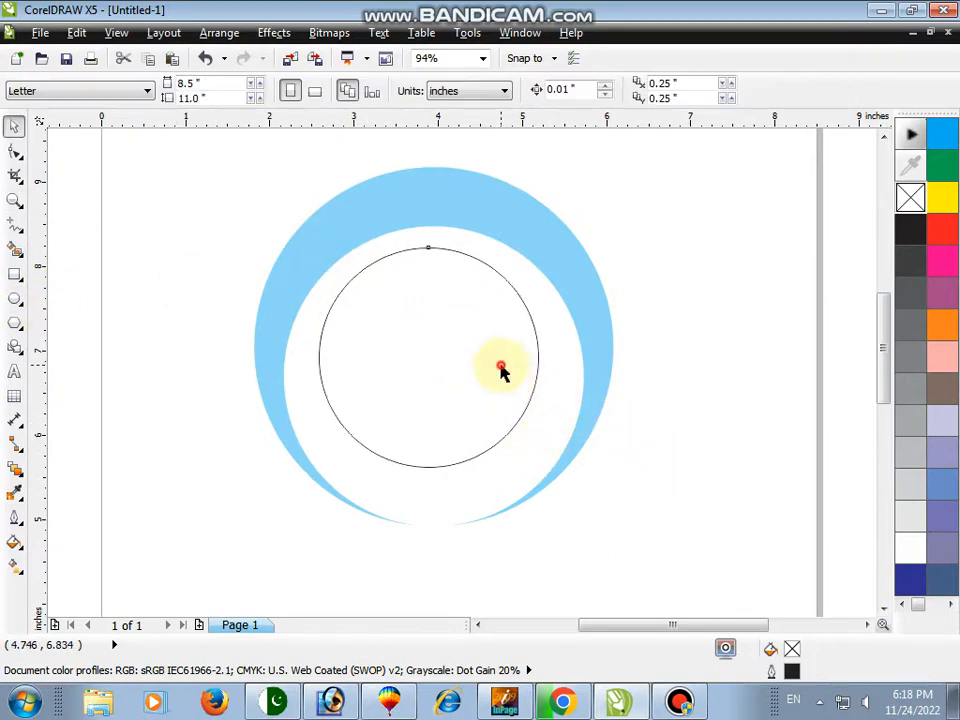
click(540, 392)
click(508, 396)
click(490, 253)
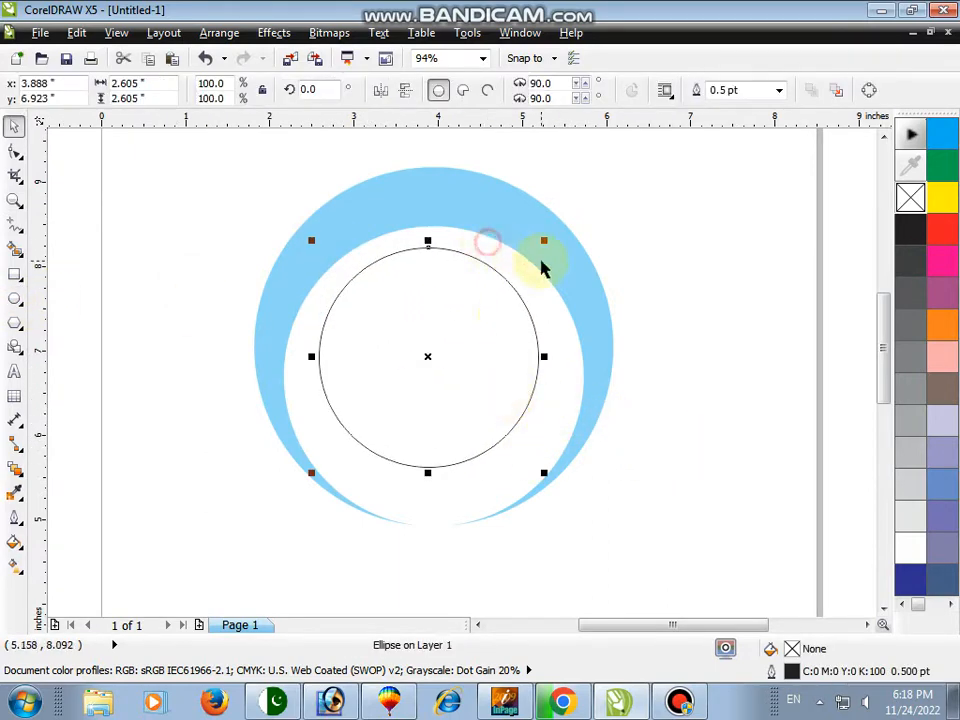
shift+click(583, 298)
key(c)
click(686, 320)
click(504, 332)
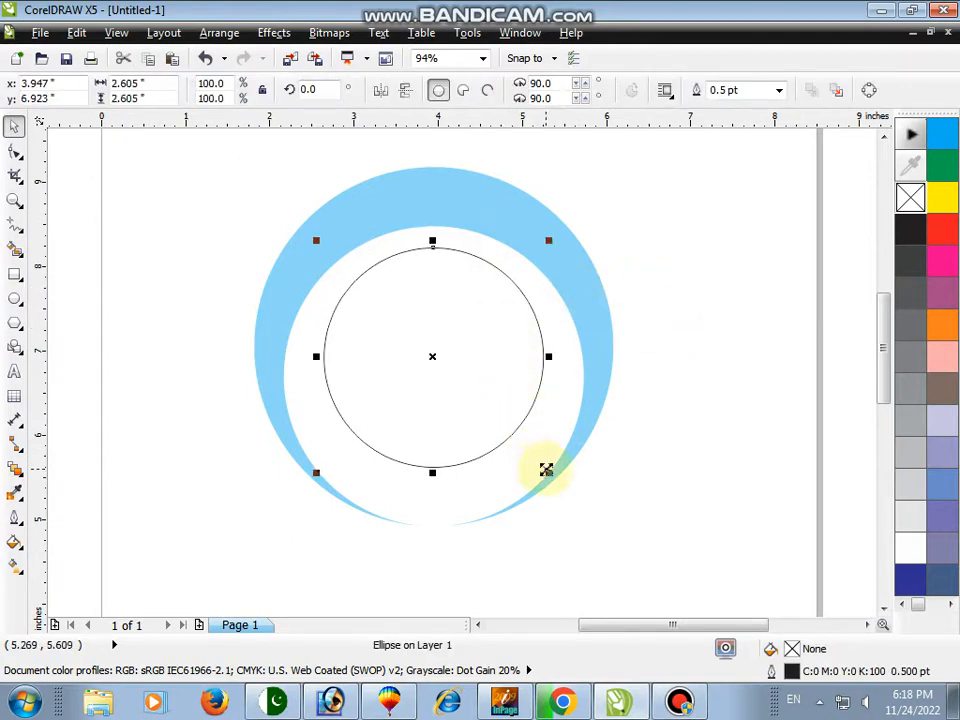
Stretch the circle into an oval about 3.0 inches wide and 2.7 inches tall
drag(545, 357, 566, 357)
click(12, 198)
drag(285, 199, 603, 363)
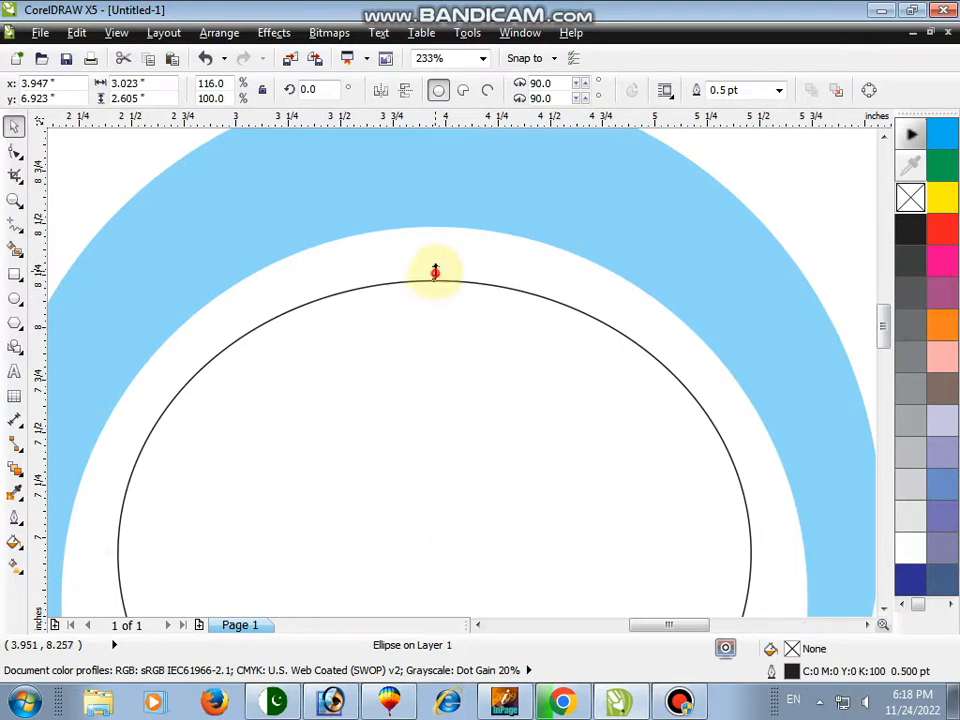
drag(435, 271, 435, 257)
key(F3)
key(z)
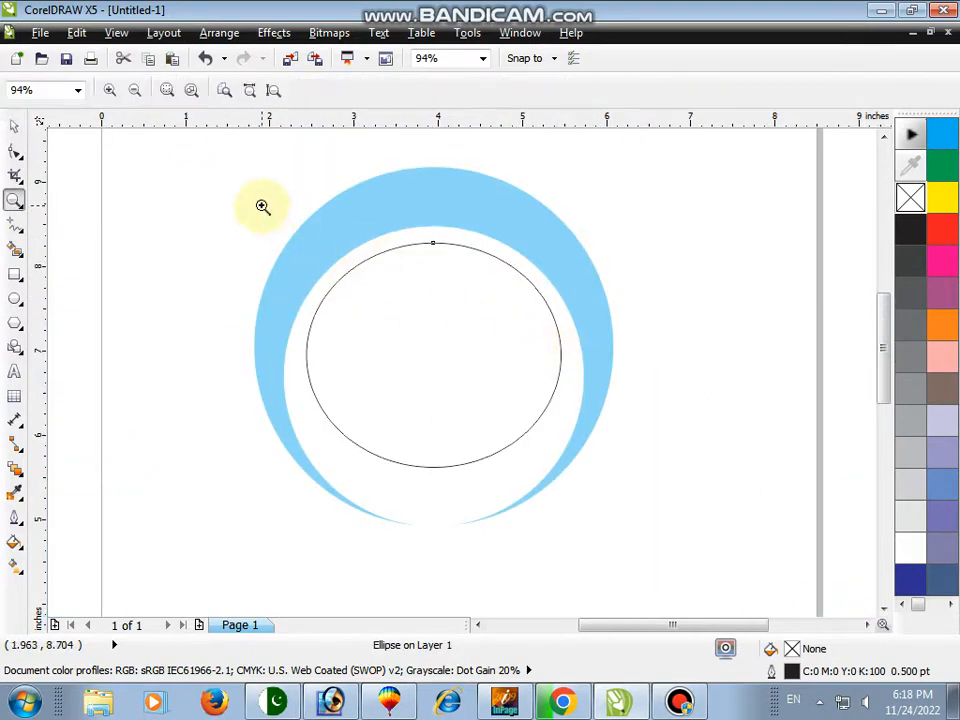
drag(262, 206, 678, 511)
drag(617, 365, 614, 364)
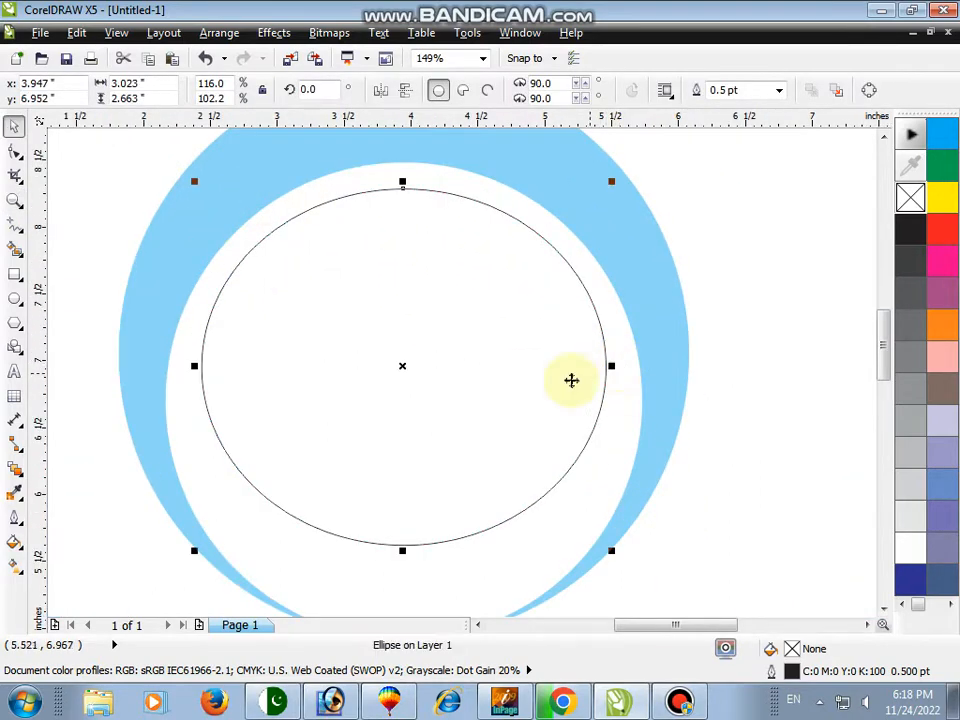
drag(404, 550, 400, 555)
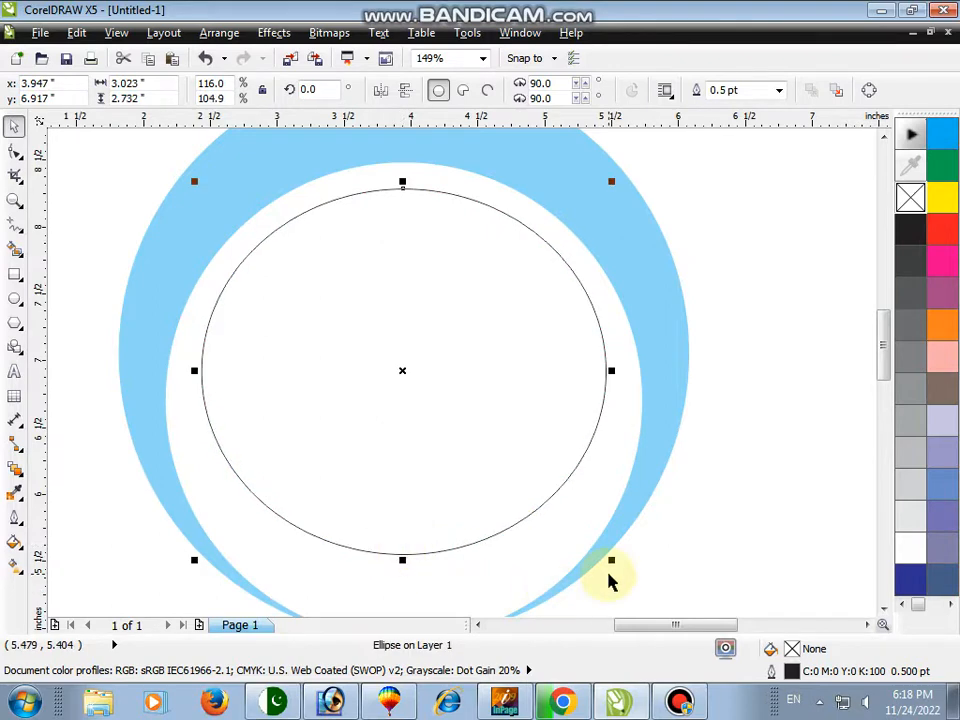
Make a wider, flatter copy of the oval, about 3.2 by 2.3 inches, centred on it
drag(610, 565, 578, 543)
drag(513, 387, 515, 377)
drag(579, 363, 617, 363)
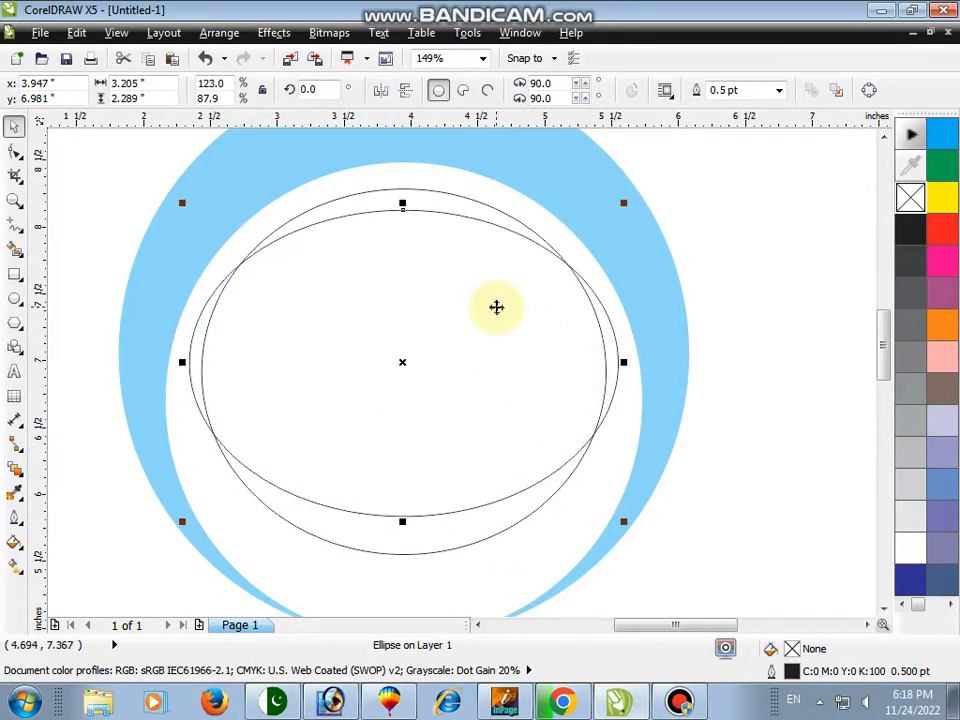
Try trimming one oval with the other and deleting a piece, then undo both changes
shift+click(446, 210)
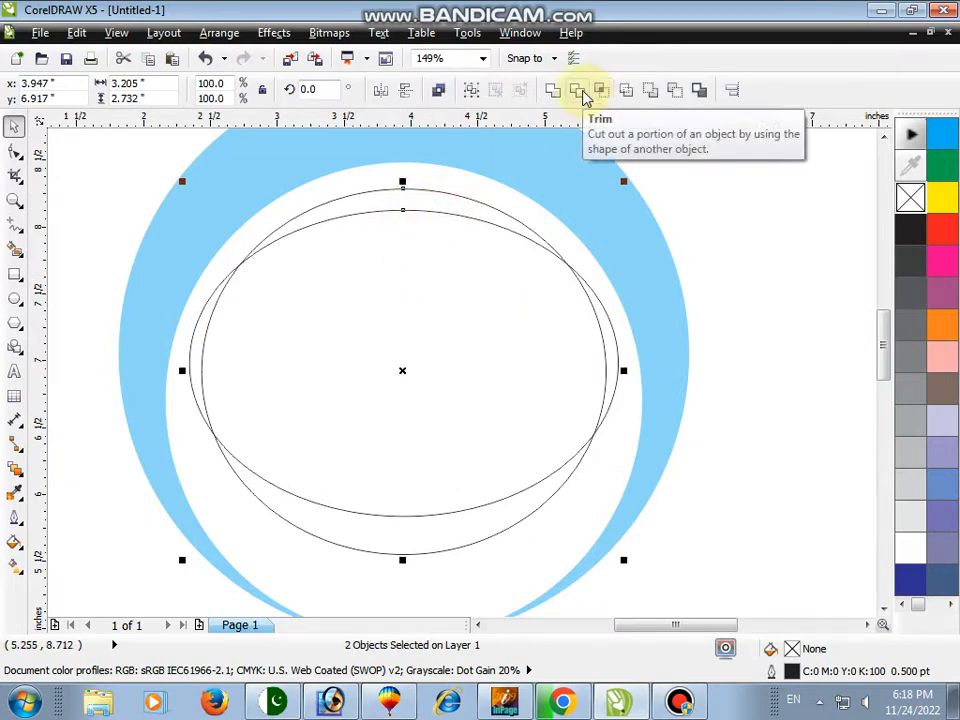
click(579, 91)
click(694, 244)
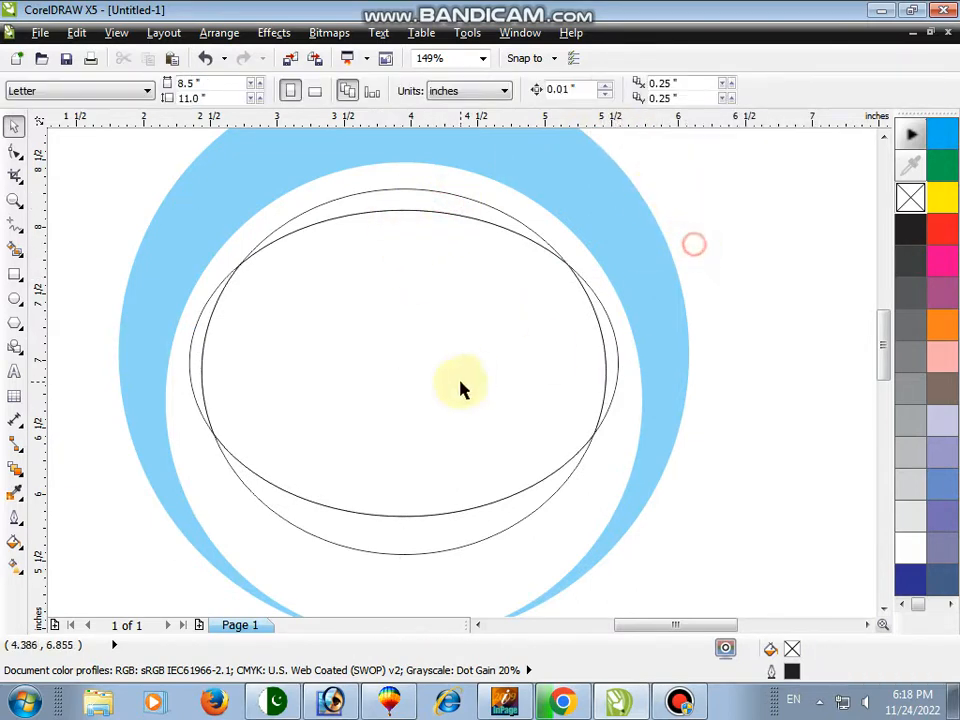
click(526, 484)
key(Delete)
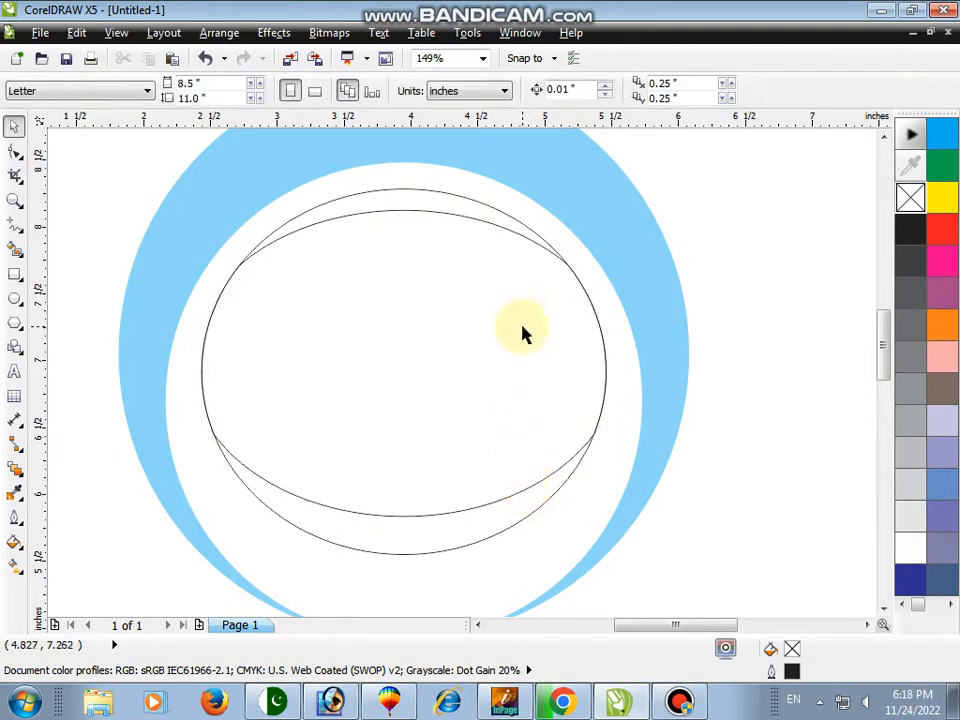
key(ctrl+z)
key(ctrl+z)
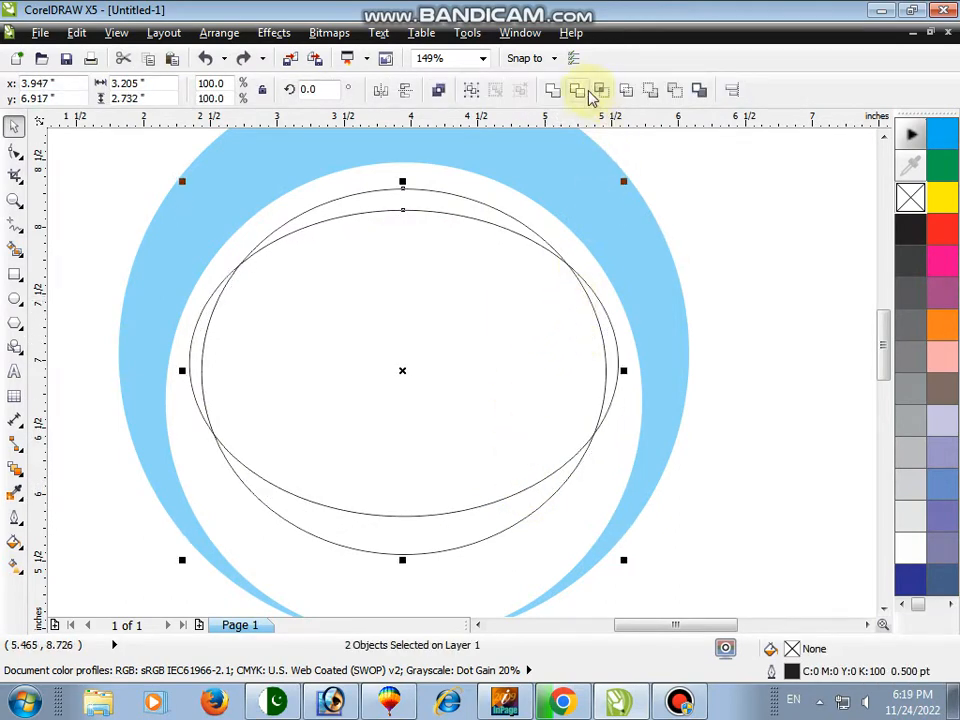
Trim the two ovals against each other and delete the central piece
click(590, 90)
click(710, 305)
click(616, 355)
key(Delete)
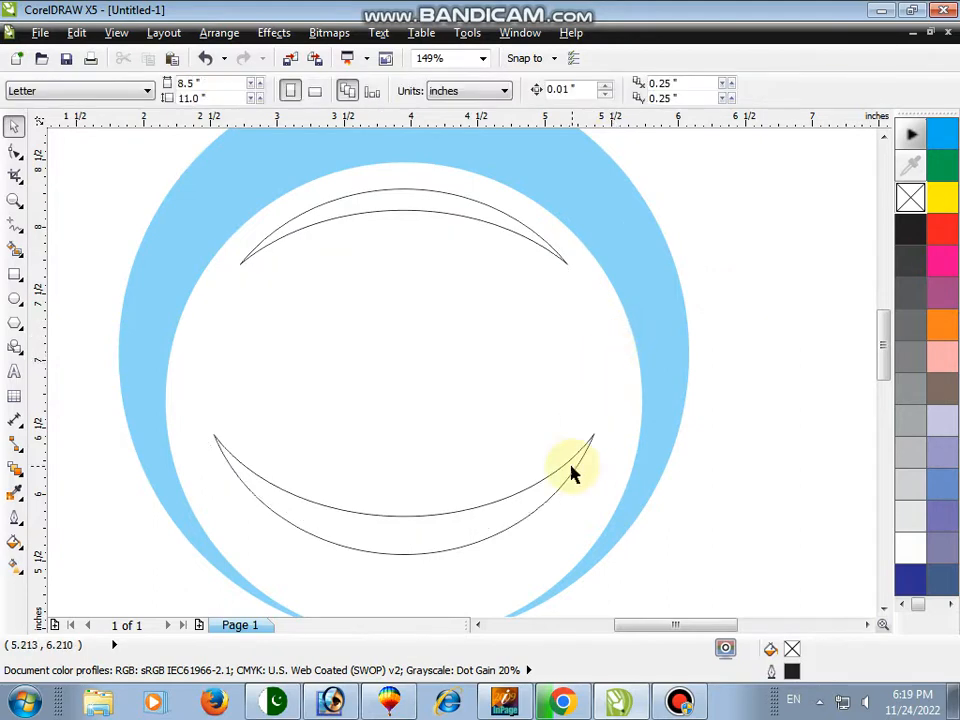
Delete the lower thin crescent piece
click(570, 467)
key(F10)
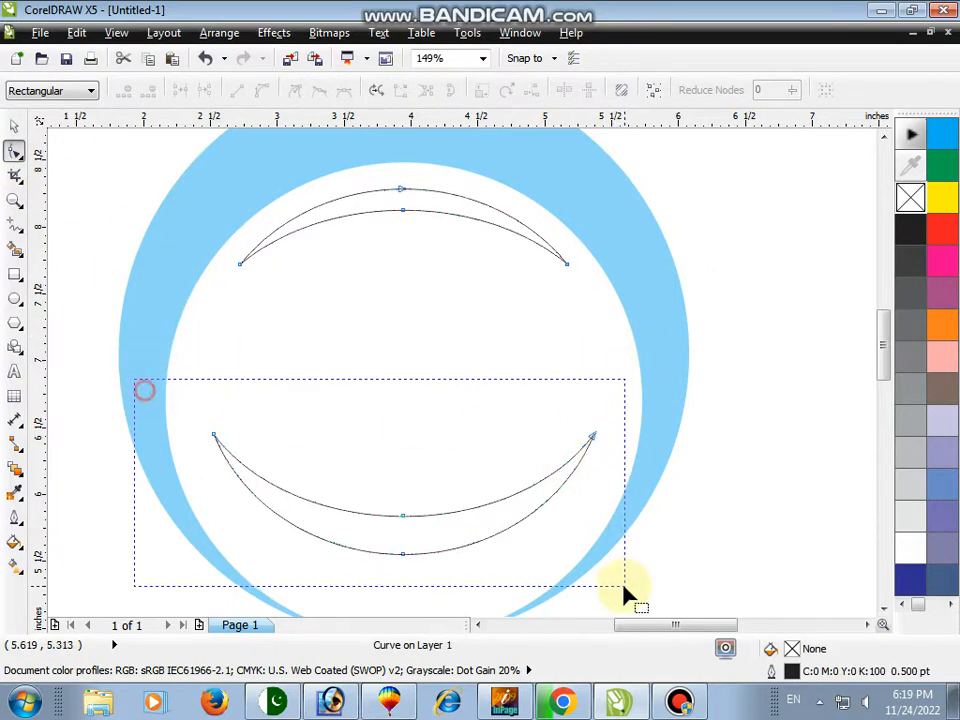
drag(624, 588, 626, 588)
key(Delete)
key(space)
Fill and outline the upper thin crescent in dark blue and stretch it slightly wider and taller
click(15, 202)
right_click(148, 180)
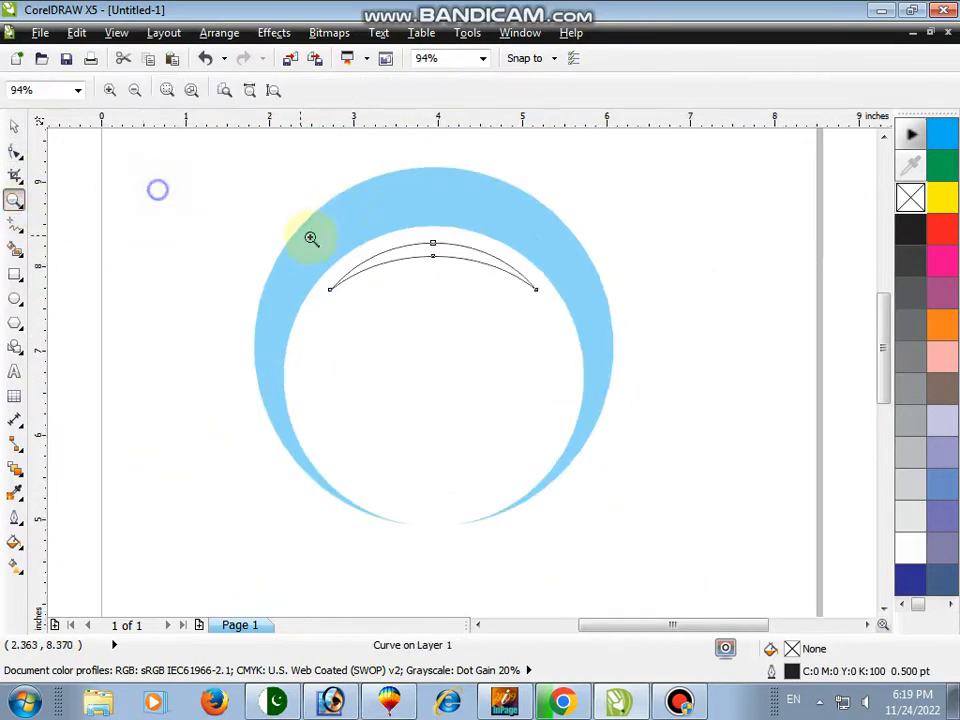
drag(276, 182, 632, 390)
key(space)
click(907, 579)
right_click(907, 579)
drag(482, 304, 483, 291)
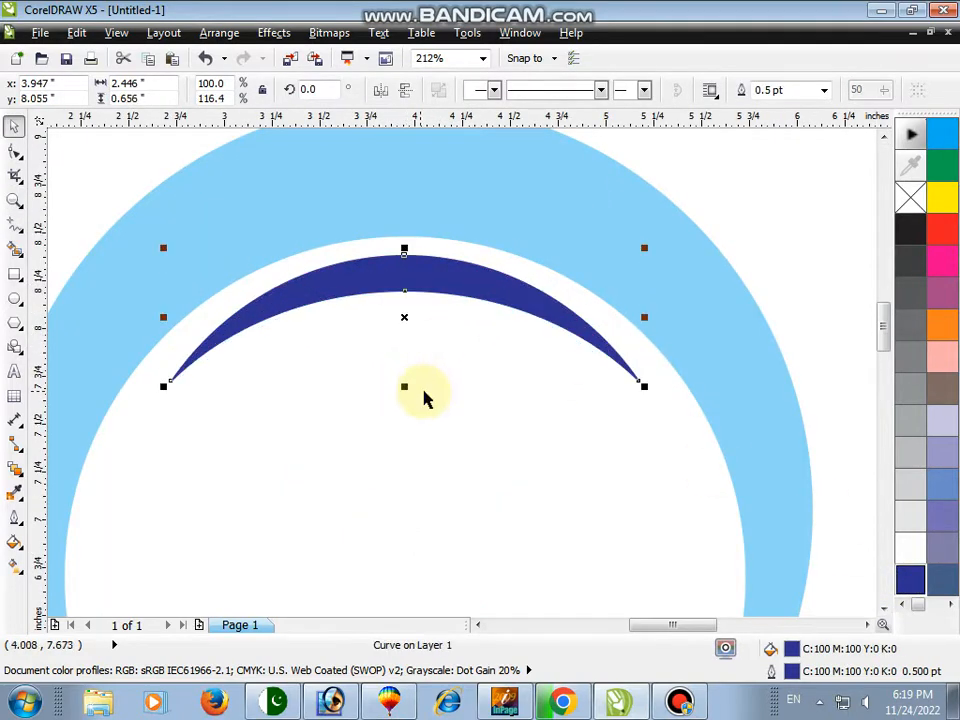
drag(643, 318, 656, 316)
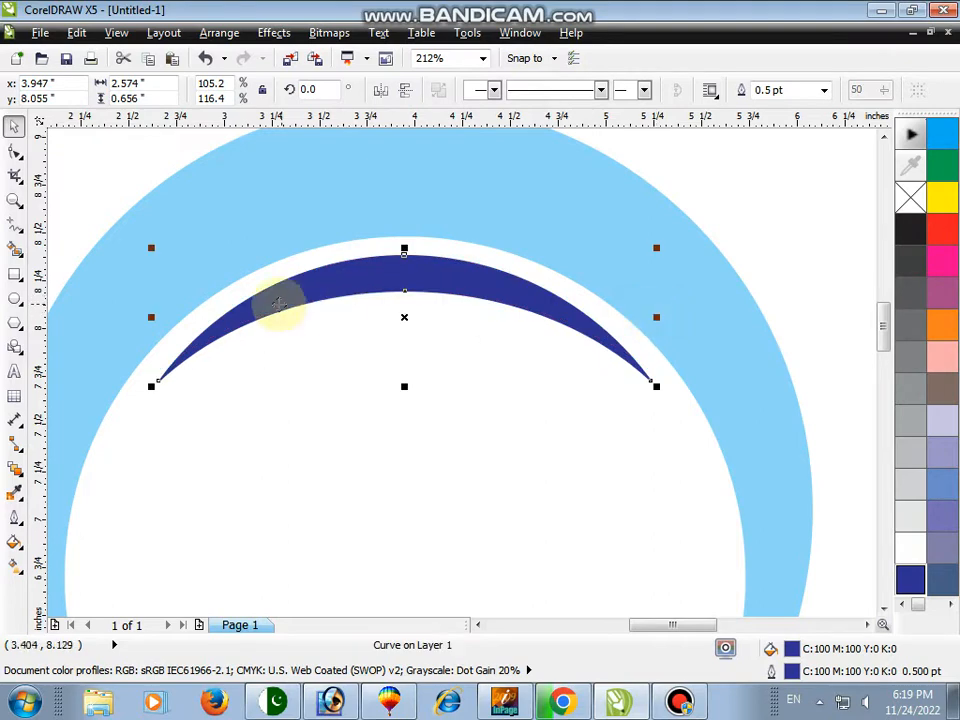
Fill the large outer crescent with a yellow-green palette colour
click(293, 203)
key(F2)
right_click(332, 191)
click(916, 580)
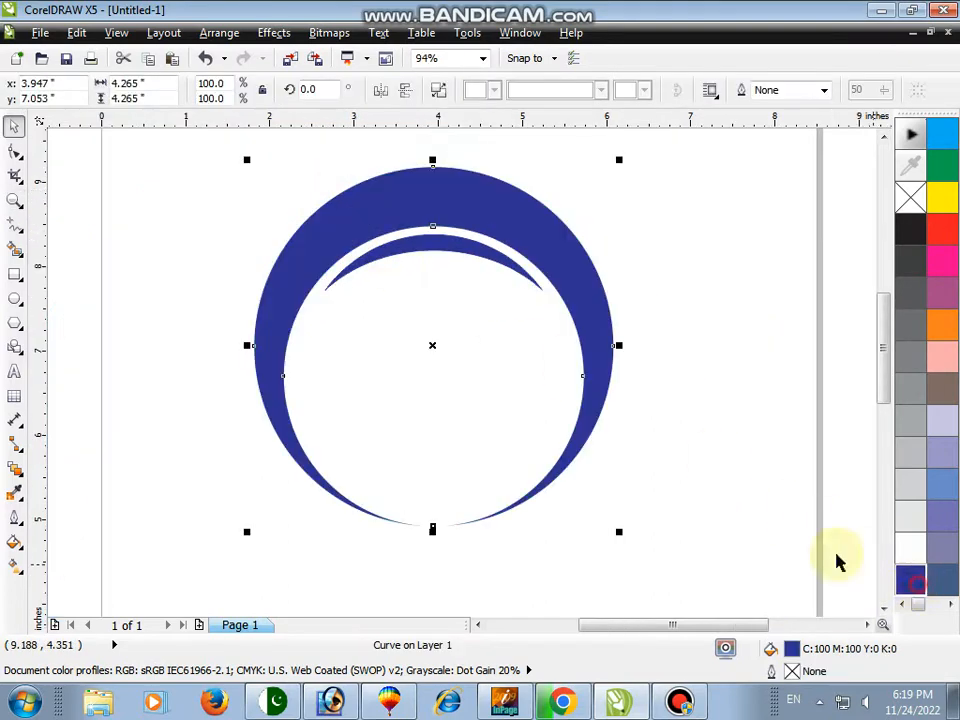
click(940, 172)
scroll(940, 600, down, 4)
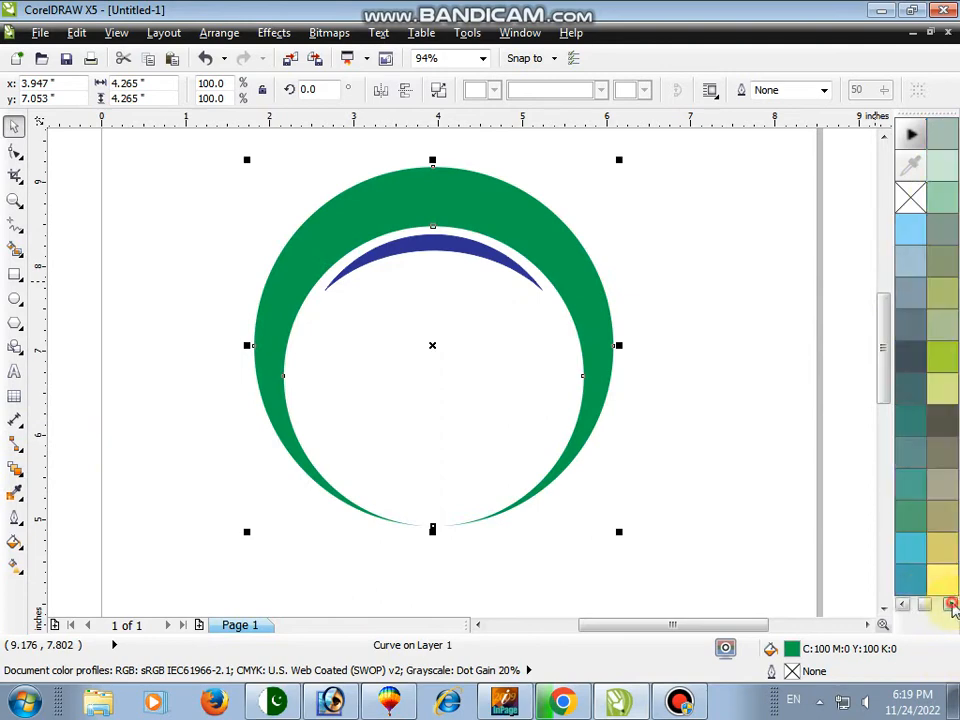
click(911, 360)
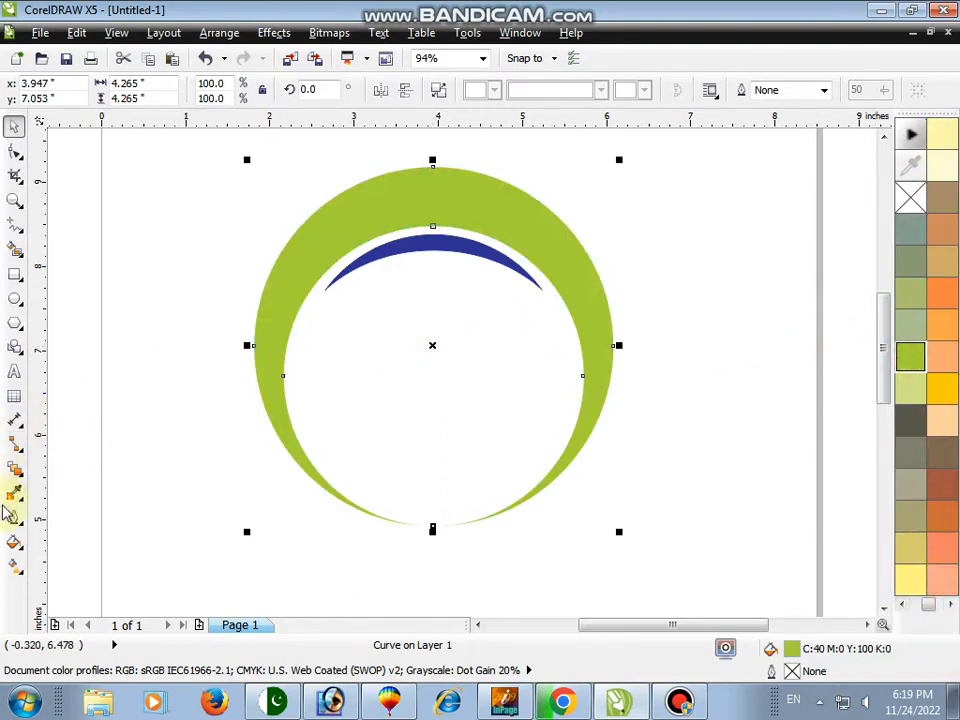
Apply a vertical linear fountain fill to the outer crescent, from yellow-green at the bottom to white at the top
click(15, 563)
drag(342, 466, 342, 193)
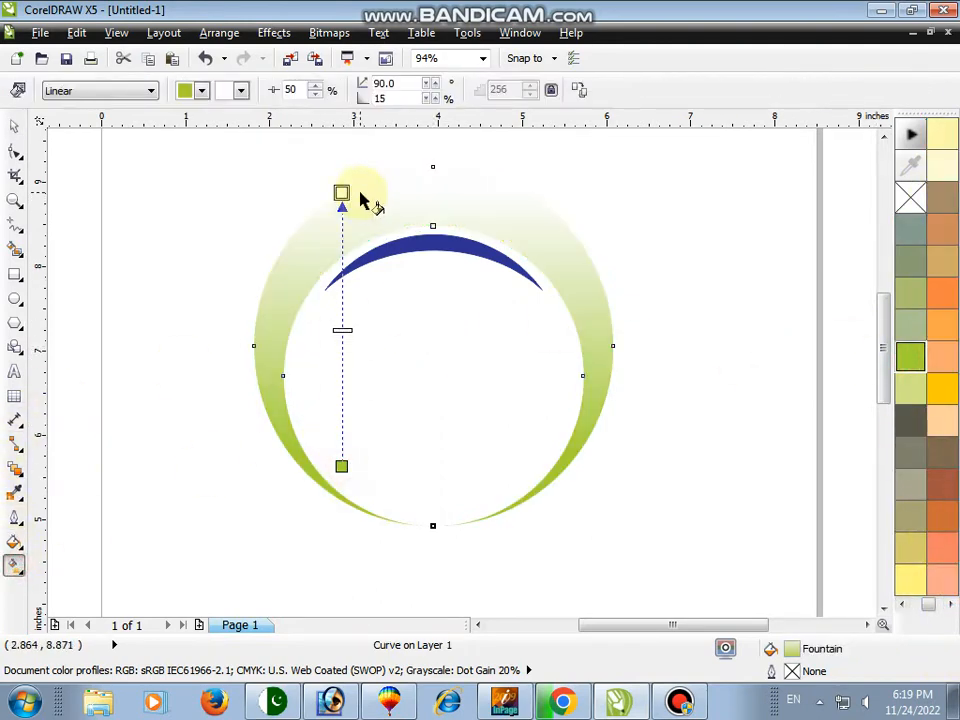
Change the outer crescent's fountain fill end colour to yellow and reposition the gradient handles vertically
click(240, 90)
click(286, 114)
drag(332, 463, 337, 271)
drag(342, 192, 351, 155)
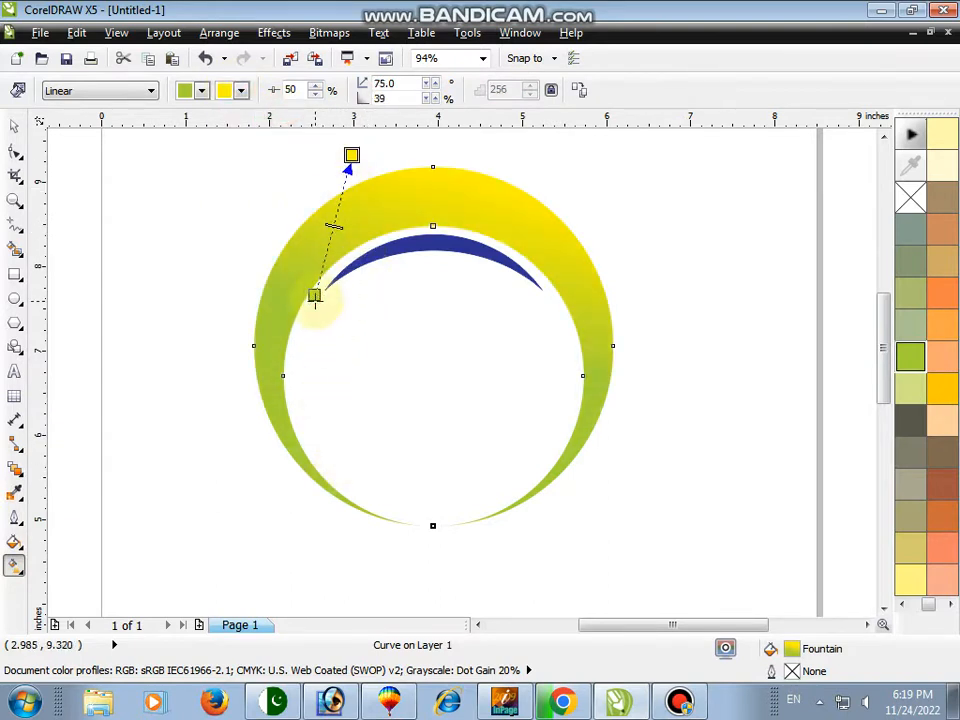
drag(333, 326, 335, 325)
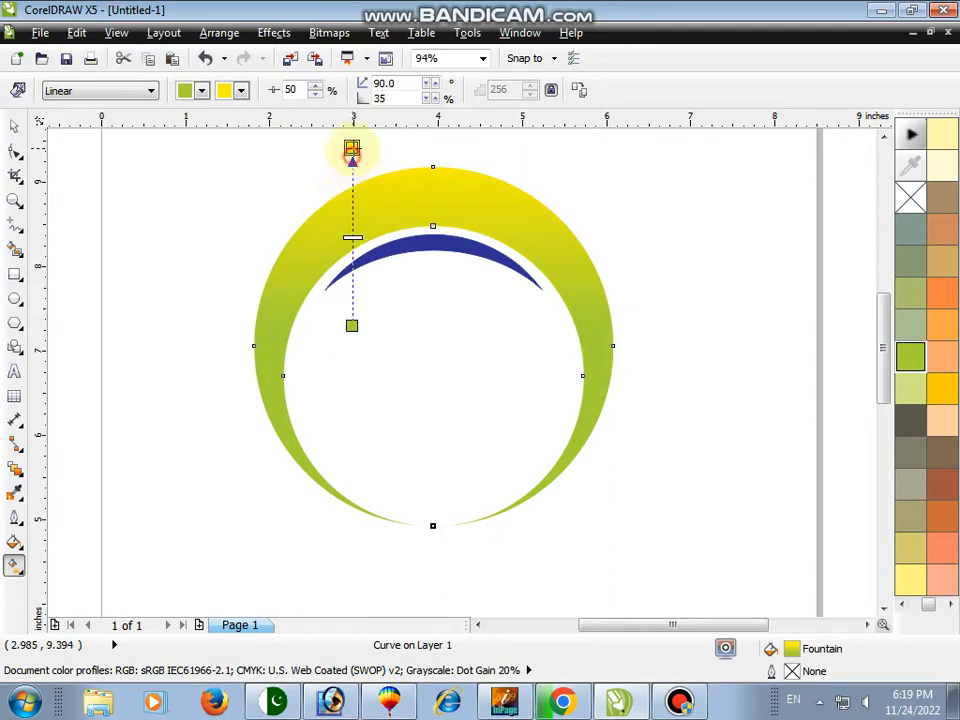
Fill and outline the thin inner crescent with the yellow-green palette colour
key(space)
click(435, 252)
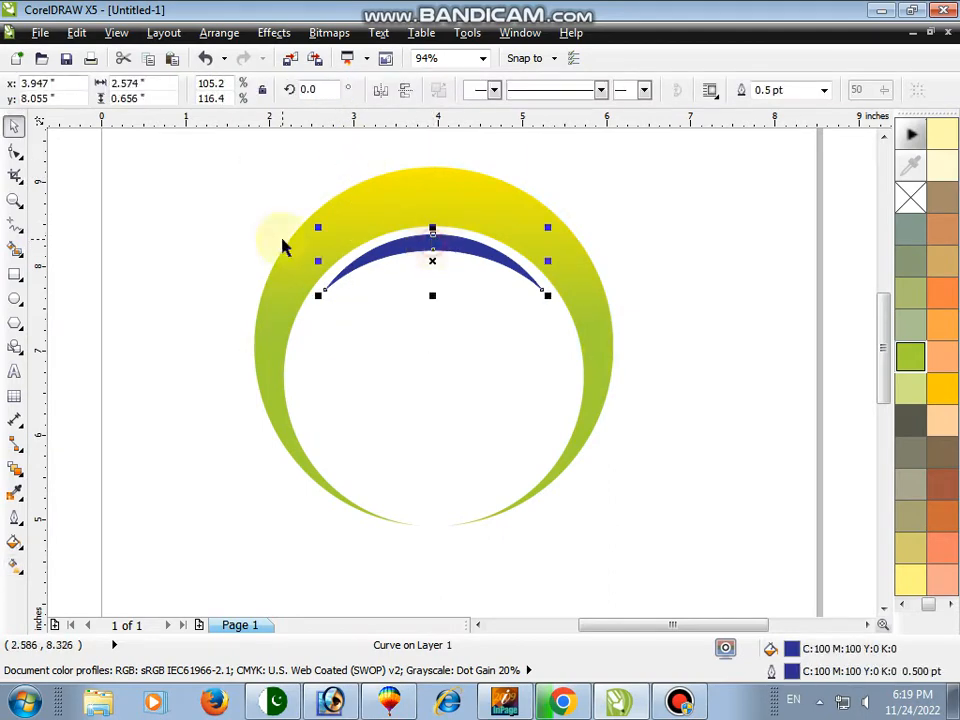
click(14, 200)
drag(216, 163, 570, 395)
key(space)
click(910, 355)
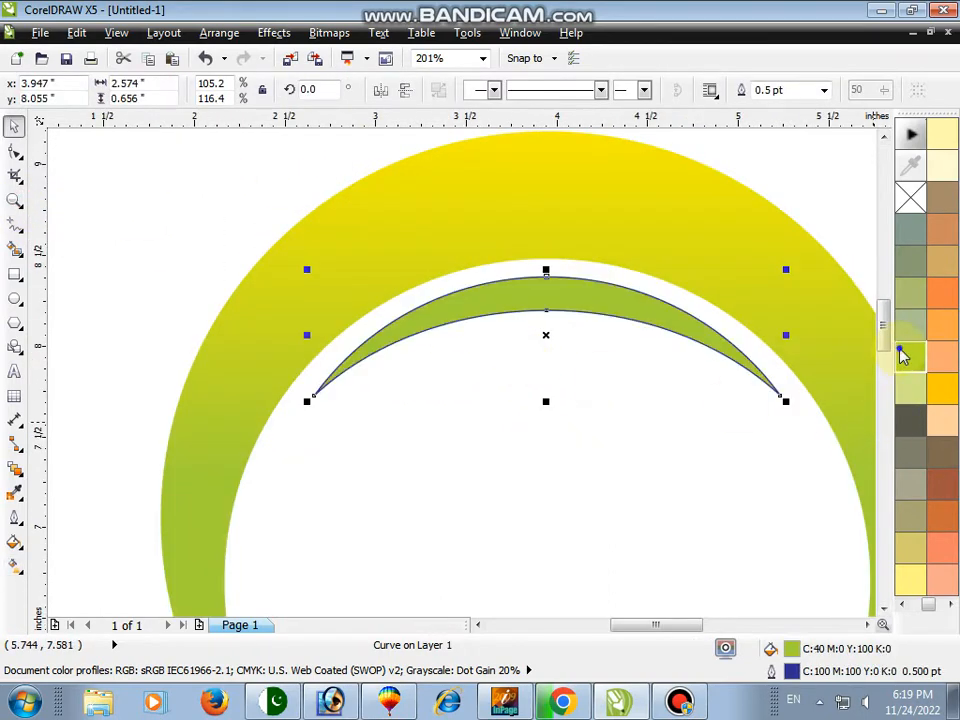
right_click(904, 355)
Apply a radial fountain fill from yellow-green to yellow to the thin crescent and remove its outline
key(g)
drag(455, 304, 546, 347)
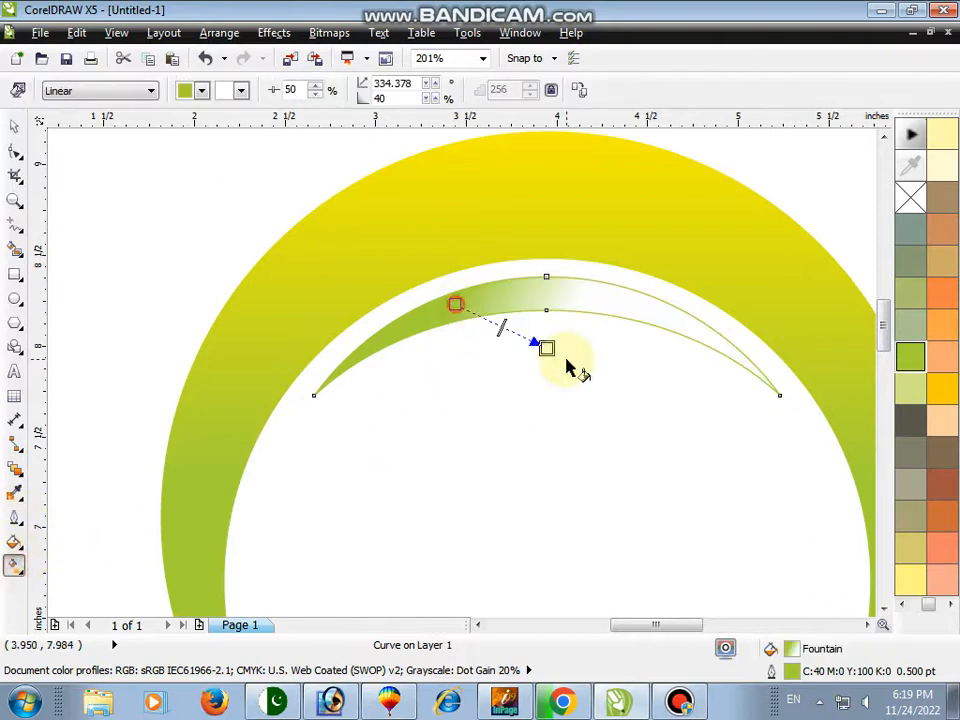
click(117, 97)
click(64, 140)
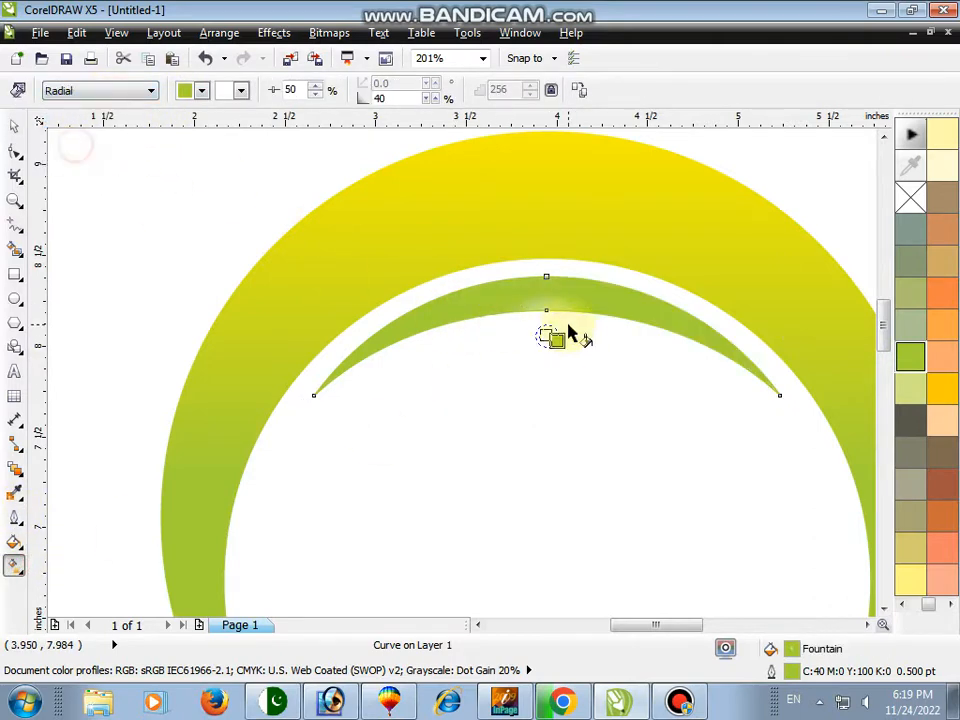
drag(560, 347, 587, 359)
click(241, 91)
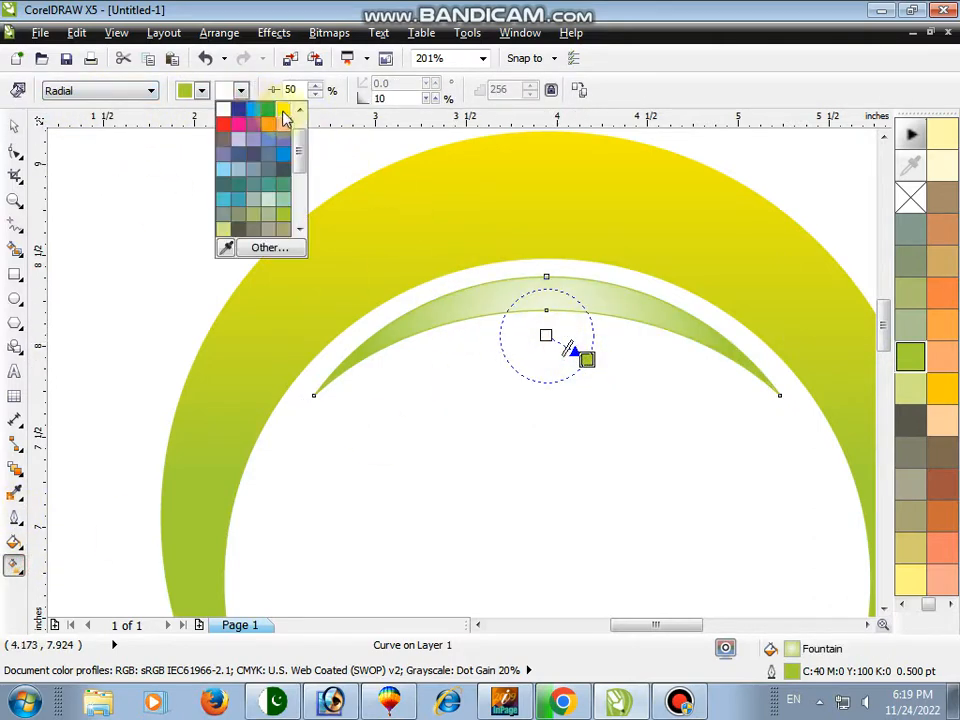
click(282, 112)
key(space)
right_click(910, 197)
Group the outer and thin crescents into one object
click(14, 201)
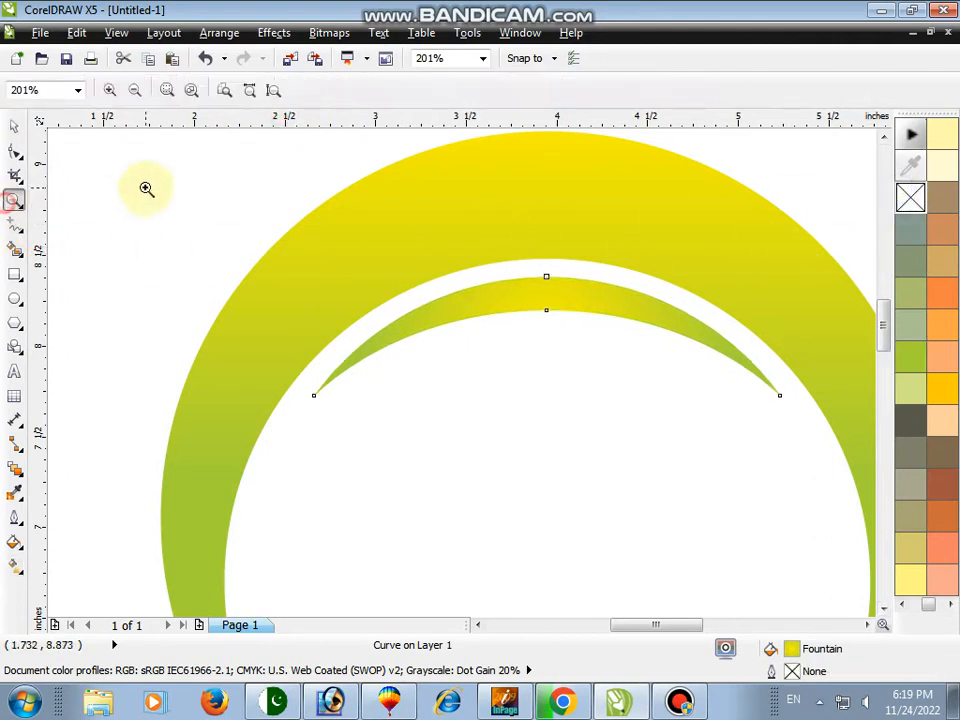
right_click(257, 227)
key(space)
shift+click(451, 241)
key(ctrl+g)
drag(248, 165, 698, 487)
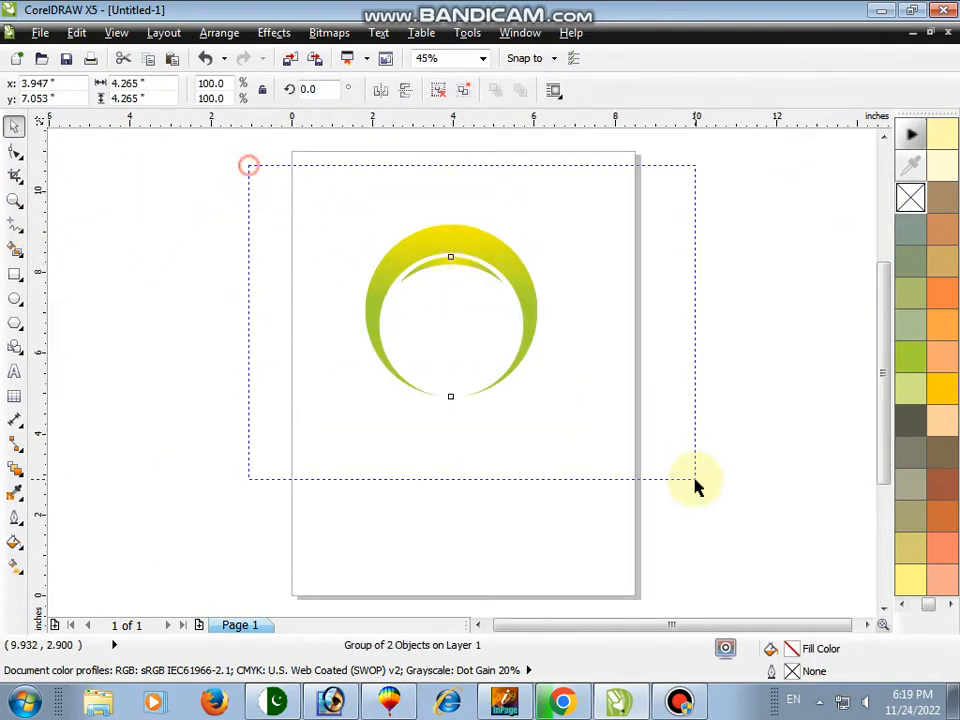
Create a vertically mirrored copy of the crescent group directly below the original
click(14, 201)
drag(268, 193, 642, 471)
key(space)
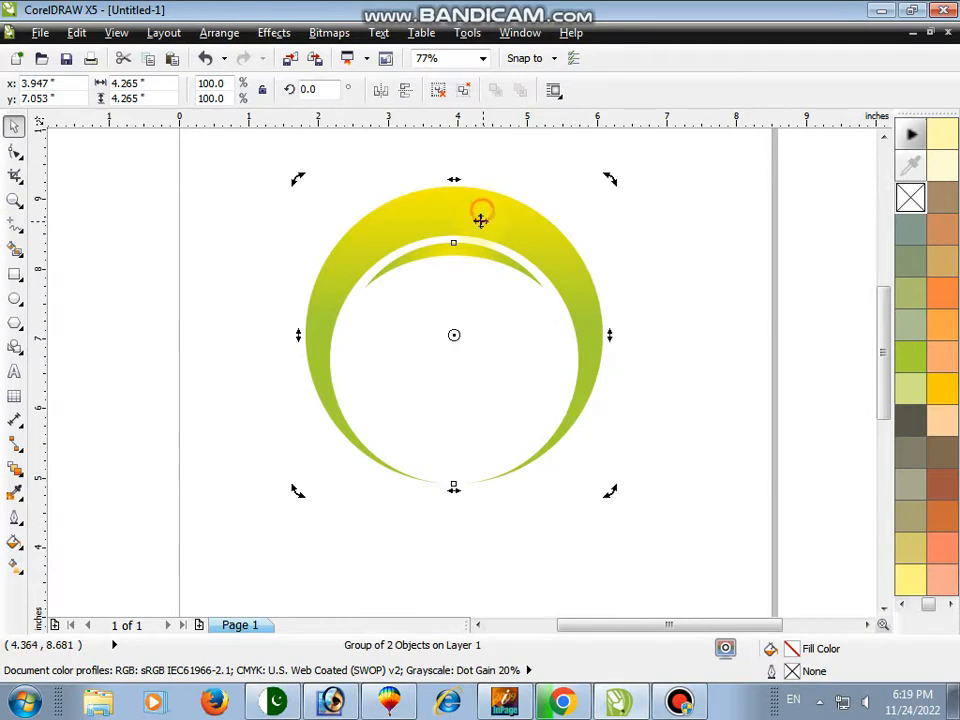
drag(452, 183, 453, 482)
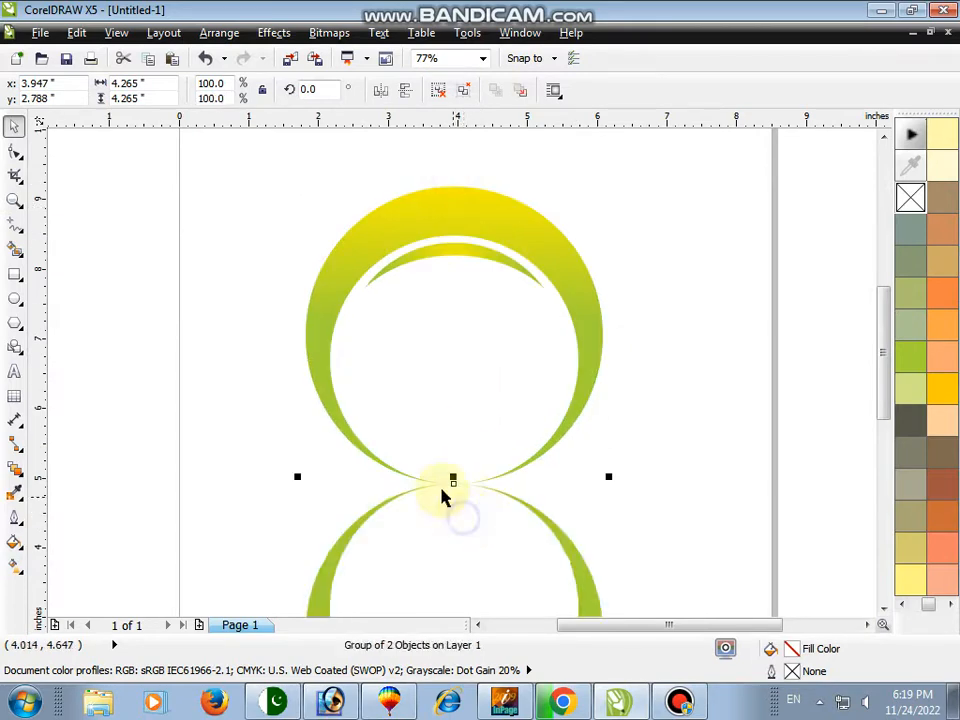
Select both crescent groups and make a copy rotated 90 degrees, forming a four-crescent flower
click(15, 201)
right_click(186, 219)
key(space)
drag(226, 165, 640, 604)
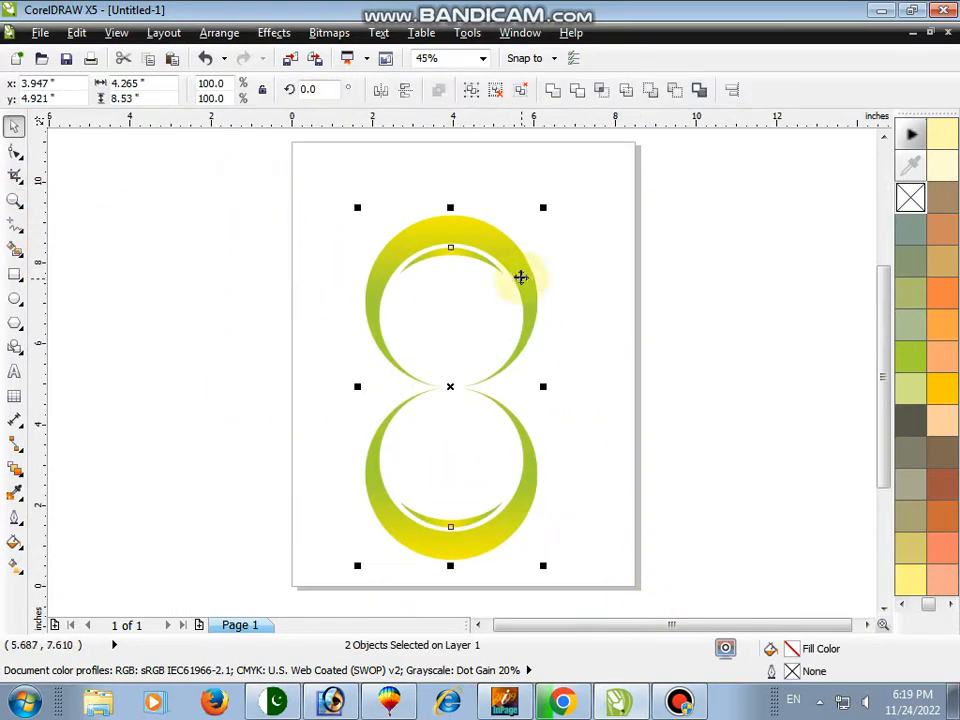
drag(546, 210, 640, 492)
click(701, 443)
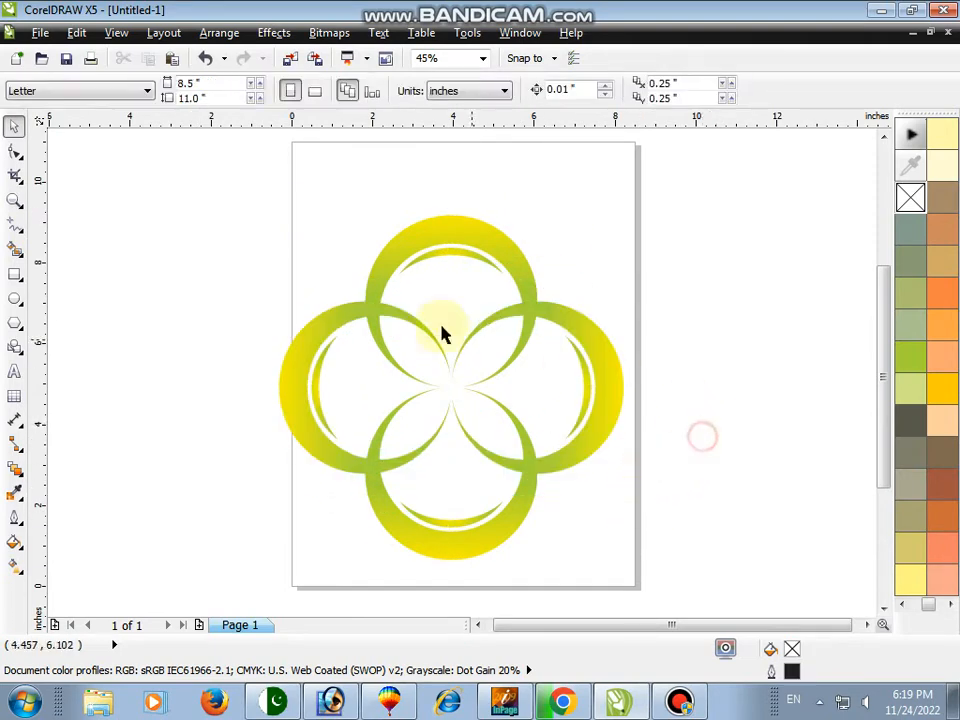
Select all four crescent groups and adjust their arrangement slightly
key(z)
key(space)
drag(249, 221, 671, 621)
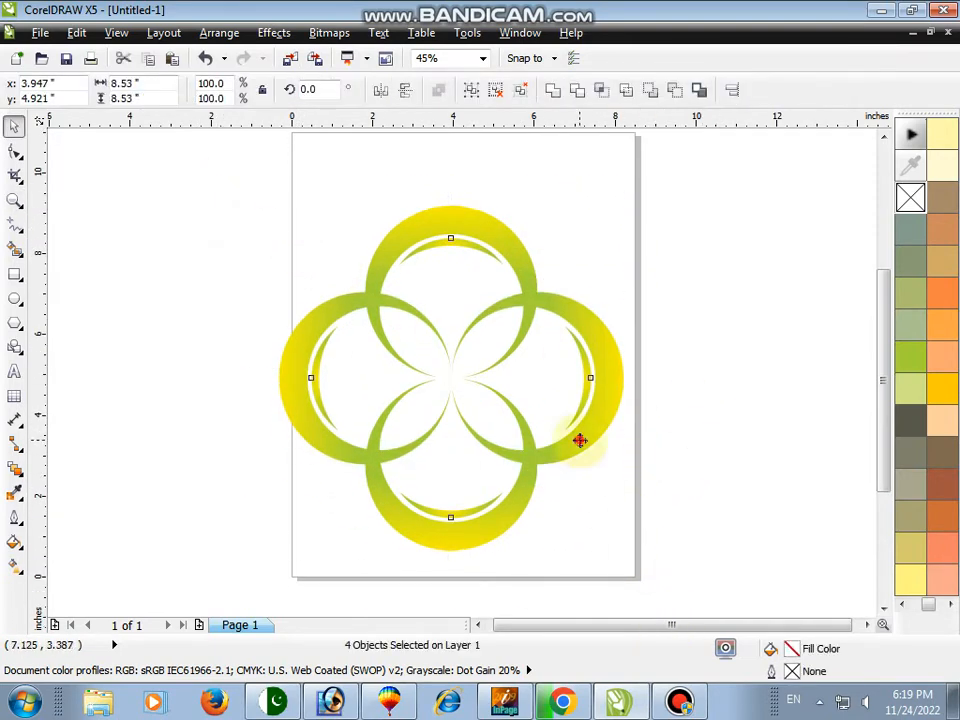
drag(630, 545, 606, 521)
drag(573, 416, 575, 409)
key(z)
drag(255, 163, 684, 535)
drag(606, 444, 616, 444)
click(700, 488)
key(F2)
scroll(440, 399, up, 2)
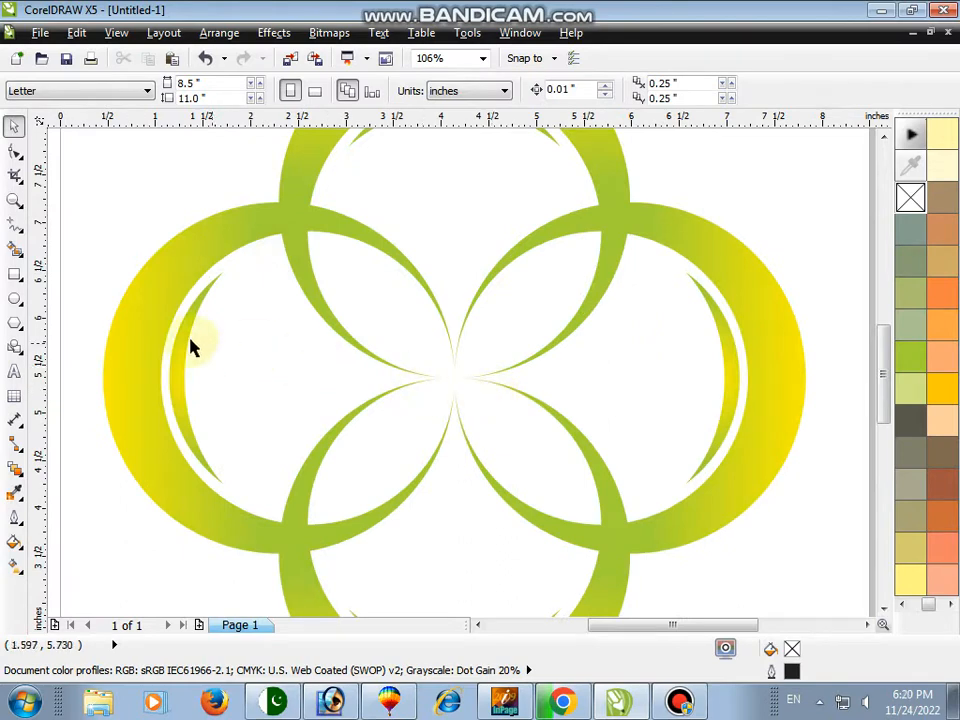
Try to fill the area between two crescents with the Smart Fill tool
click(16, 250)
click(528, 288)
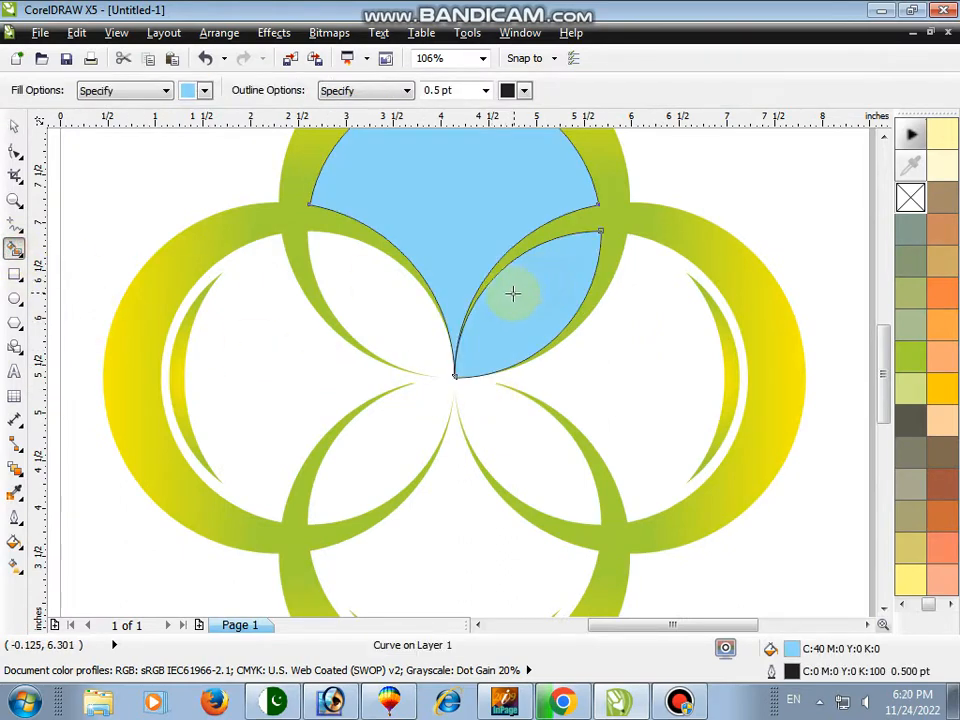
key(ctrl+z)
click(532, 317)
key(ctrl+z)
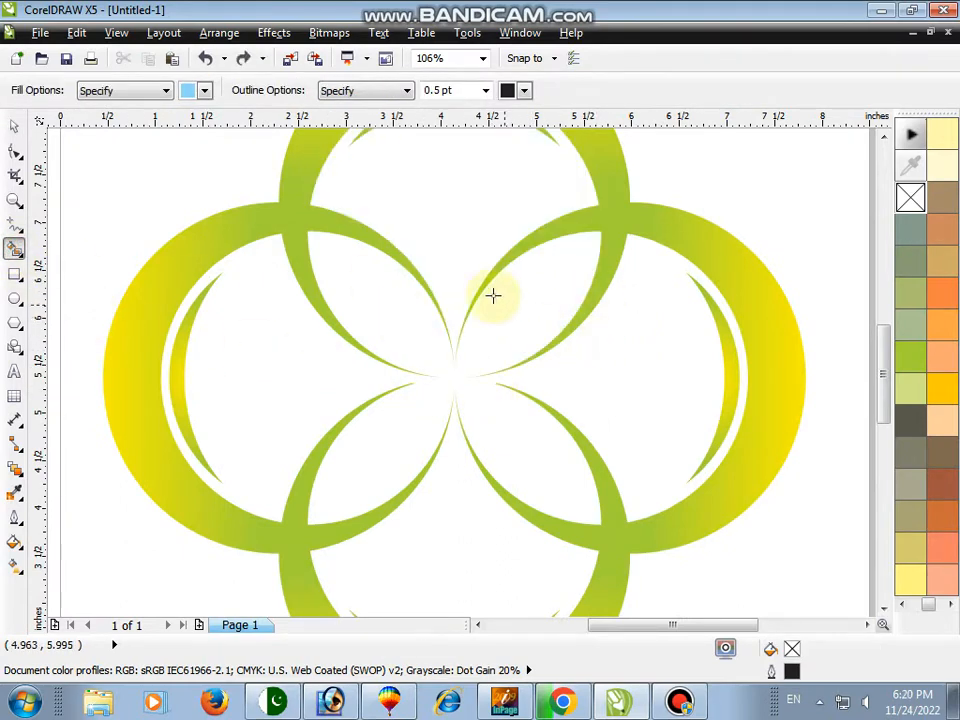
Draw a circle about 3.1 inches wide over the top crescent's inner opening
click(17, 203)
drag(398, 193, 685, 412)
right_click(588, 323)
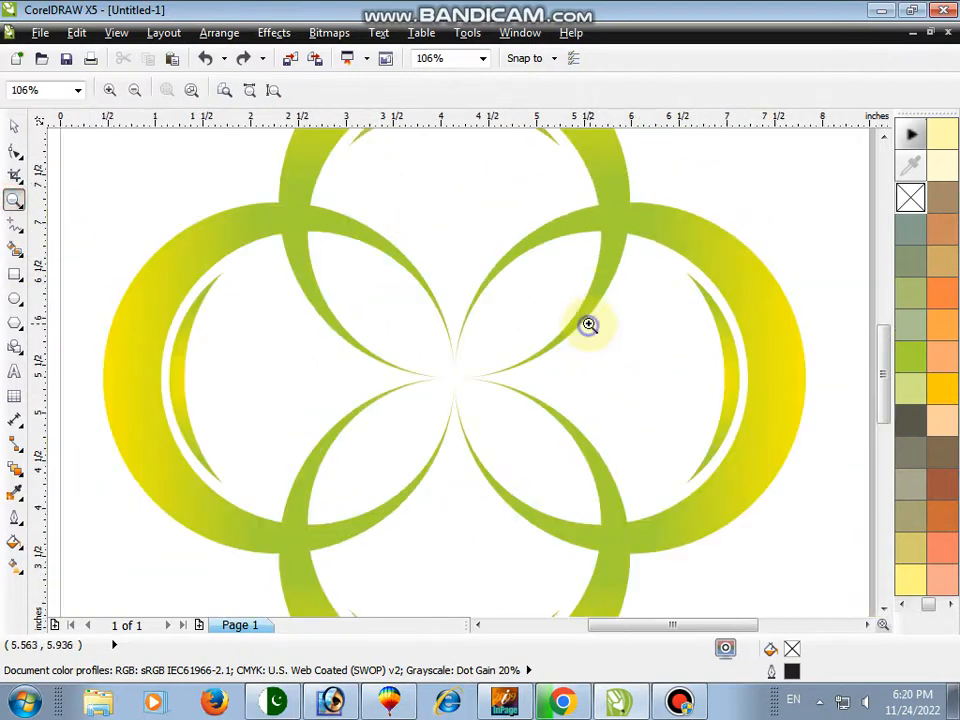
key(space)
key(F3)
click(14, 299)
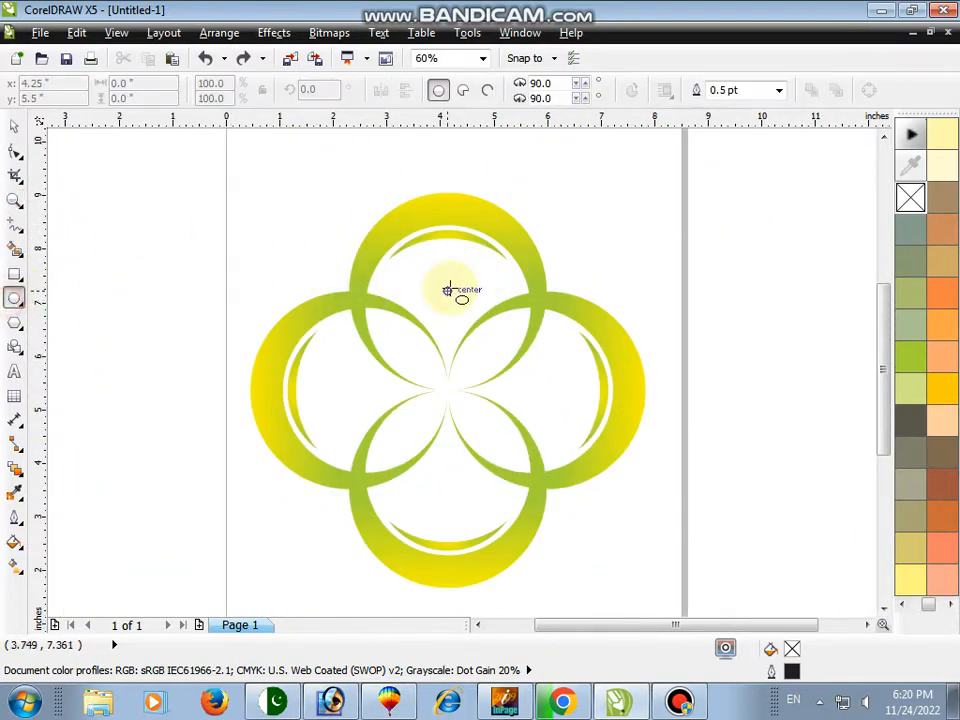
drag(370, 214, 499, 390)
key(space)
shift+click(488, 206)
key(c)
key(Escape)
click(470, 258)
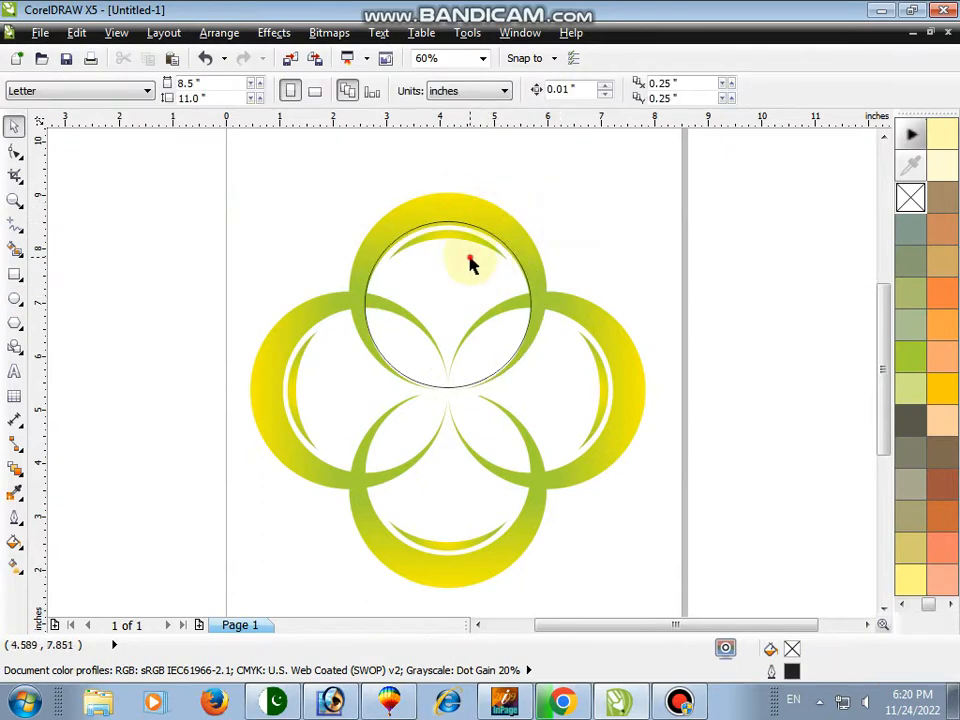
Nudge the circle down slightly to line up with the crescent's inner edge
click(15, 202)
drag(289, 184, 487, 390)
key(space)
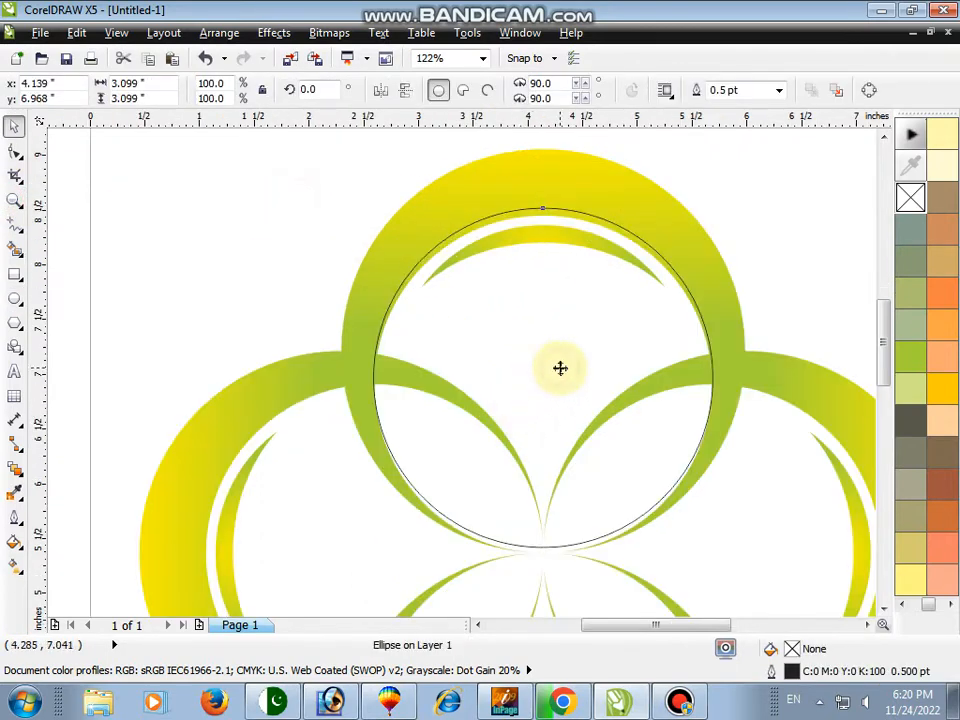
key(Down)
key(space)
right_click(433, 291)
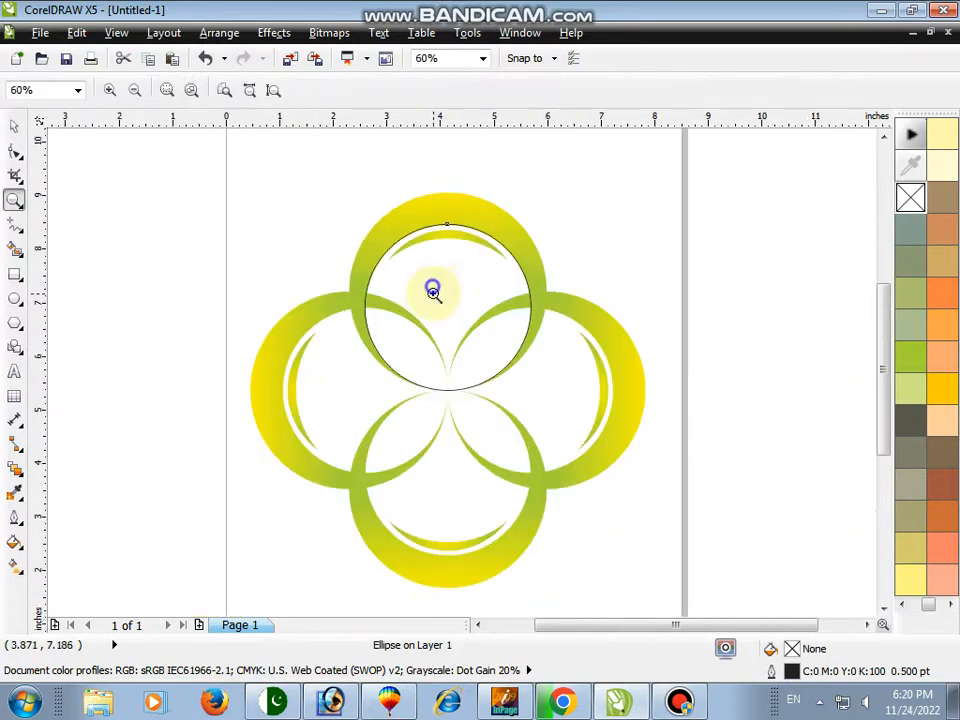
right_click(423, 292)
drag(285, 214, 598, 499)
key(space)
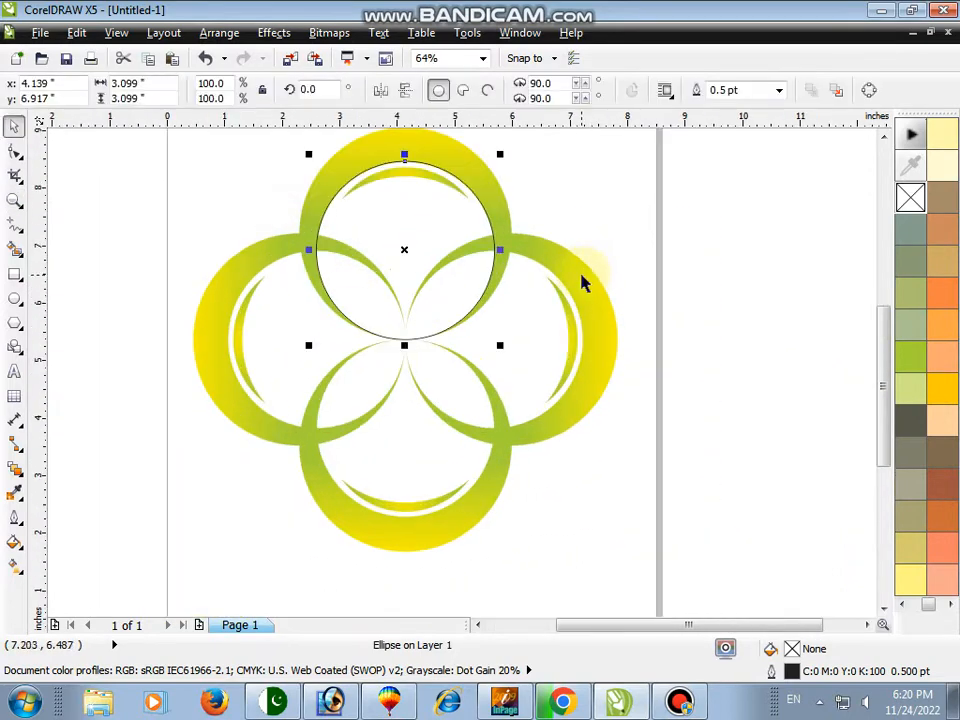
Move the circle off the page and duplicate it so two circles overlap side by side, selecting both
drag(403, 230, 755, 238)
key(shift+F4)
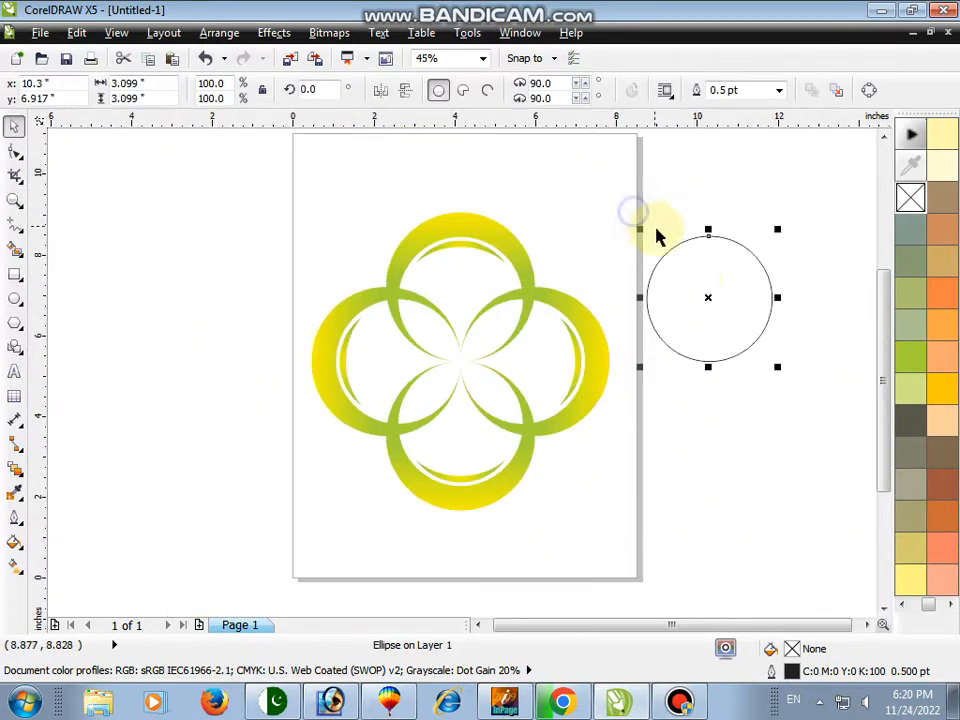
drag(692, 298, 692, 331)
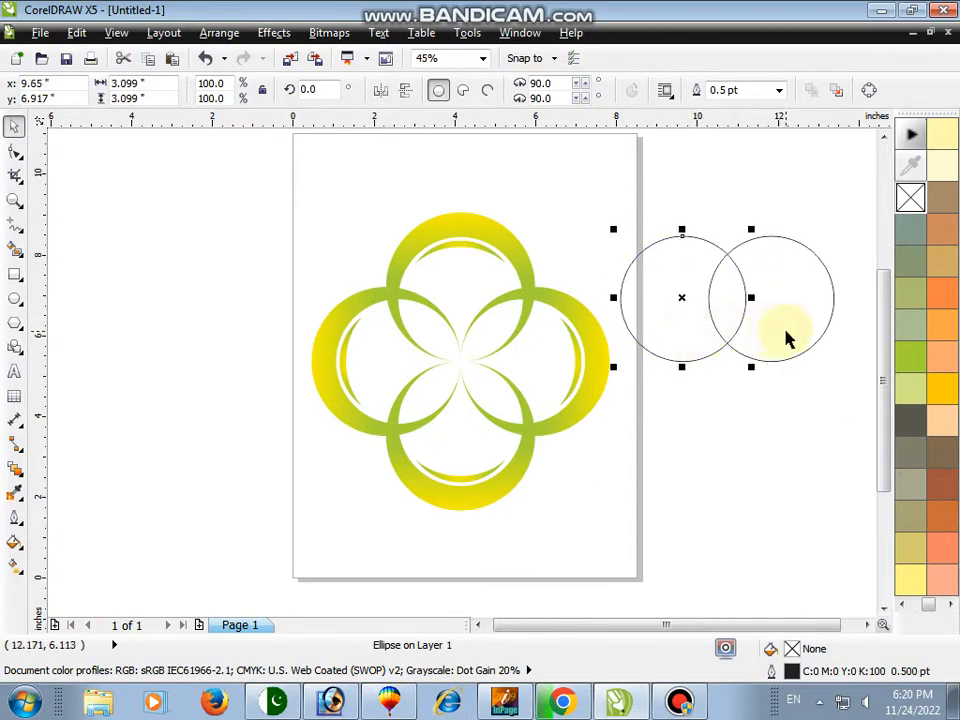
shift+click(787, 329)
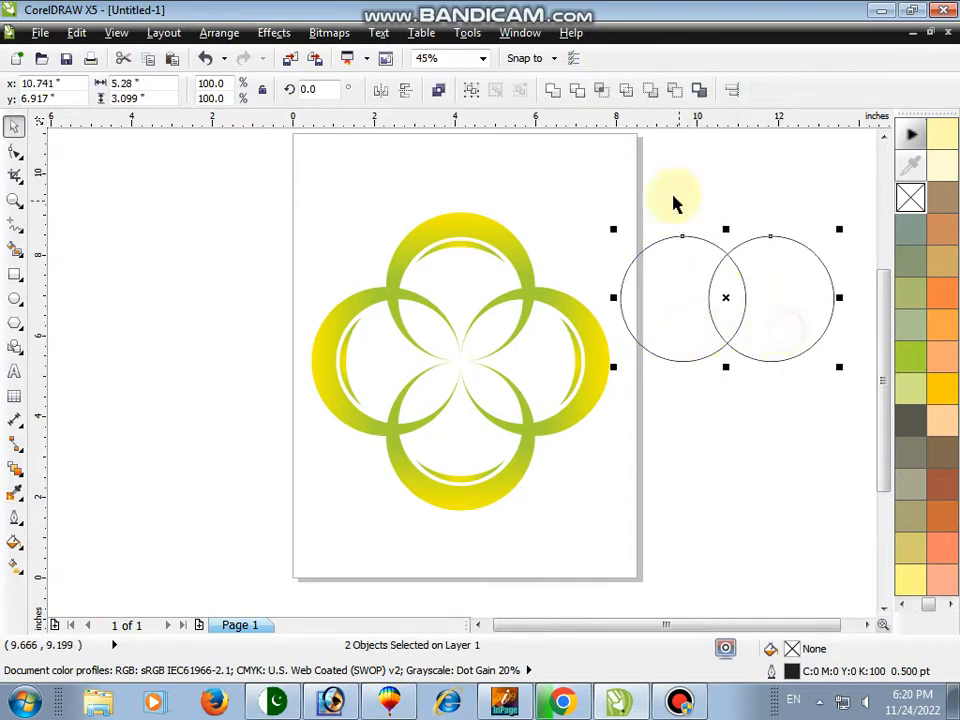
Intersect the two overlapping circles to create a lens shape
click(579, 92)
key(ctrl+z)
drag(601, 186, 640, 235)
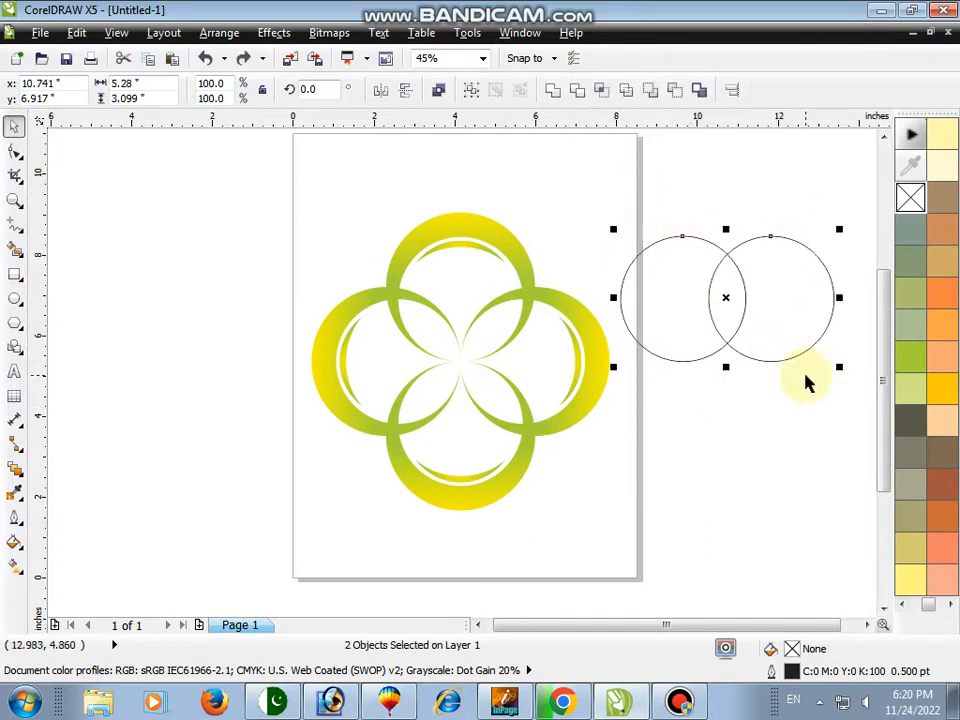
click(600, 92)
click(711, 221)
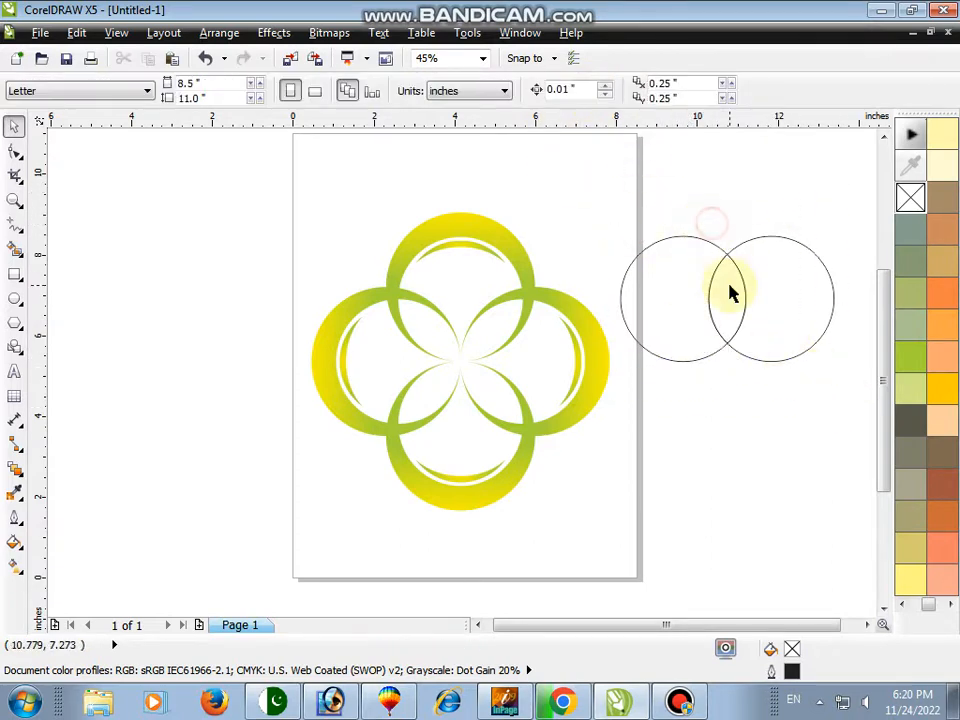
Move the lens onto the logo and delete the leftover circles
drag(729, 281, 477, 342)
key(Delete)
click(720, 317)
Rotate the lens to about 307 degrees over the gap between two crescents
click(8, 204)
drag(401, 257, 535, 371)
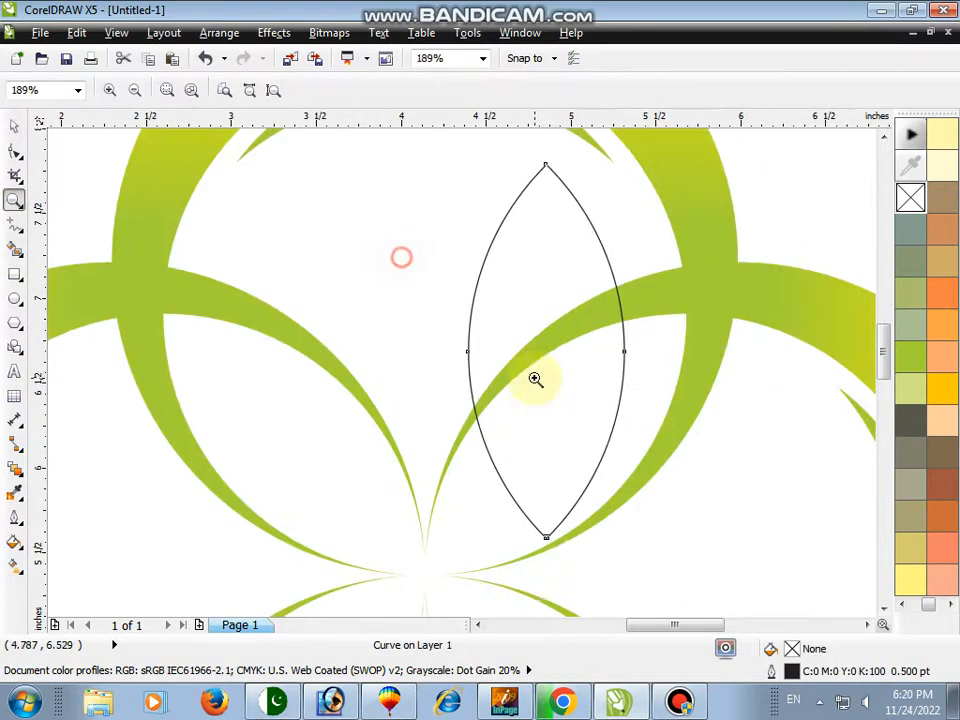
key(space)
click(546, 292)
drag(632, 159, 744, 330)
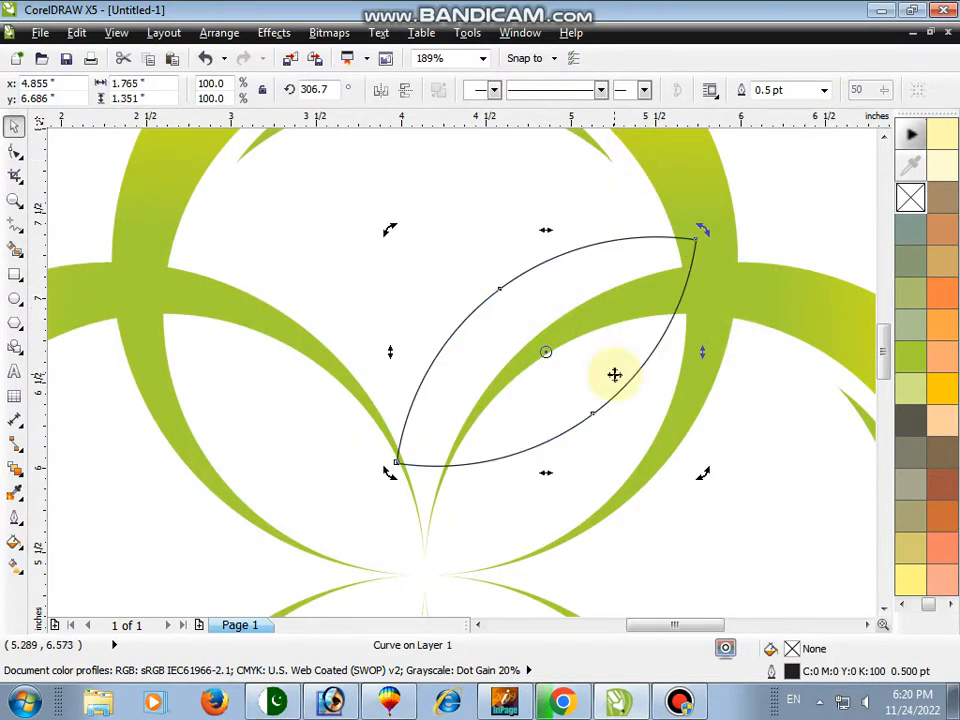
Reposition and rotate the lens to about 313 degrees so it fits the petal between two crescents
drag(615, 375, 626, 446)
mouse_move(708, 299)
mouse_down()
mouse_move(716, 302)
mouse_move(706, 300)
mouse_up()
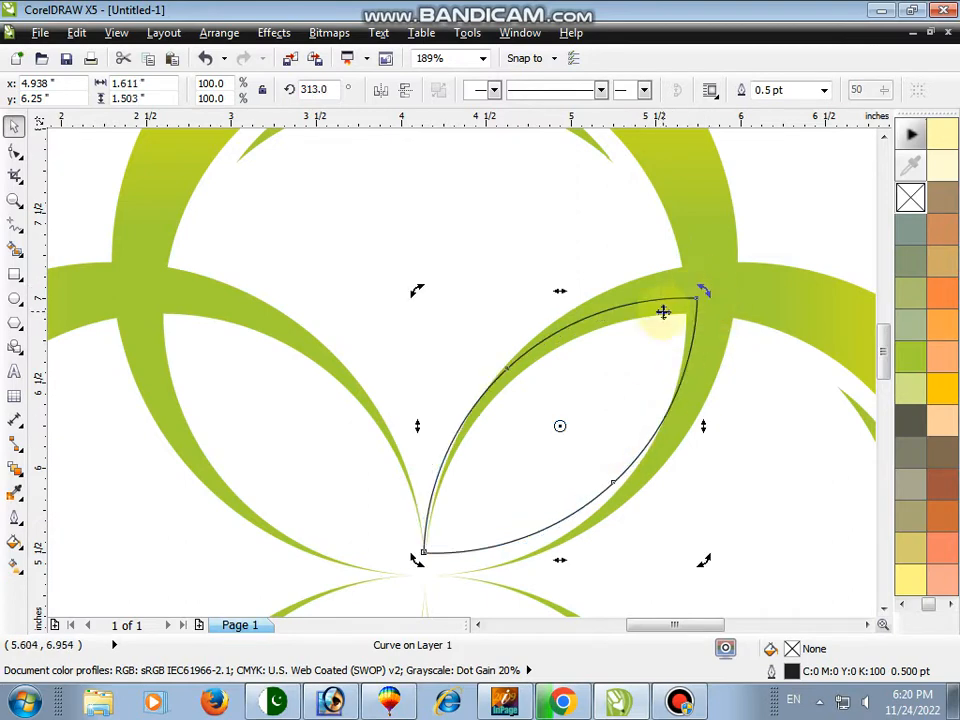
mouse_move(600, 400)
mouse_down()
mouse_move(615, 379)
mouse_move(606, 392)
mouse_up()
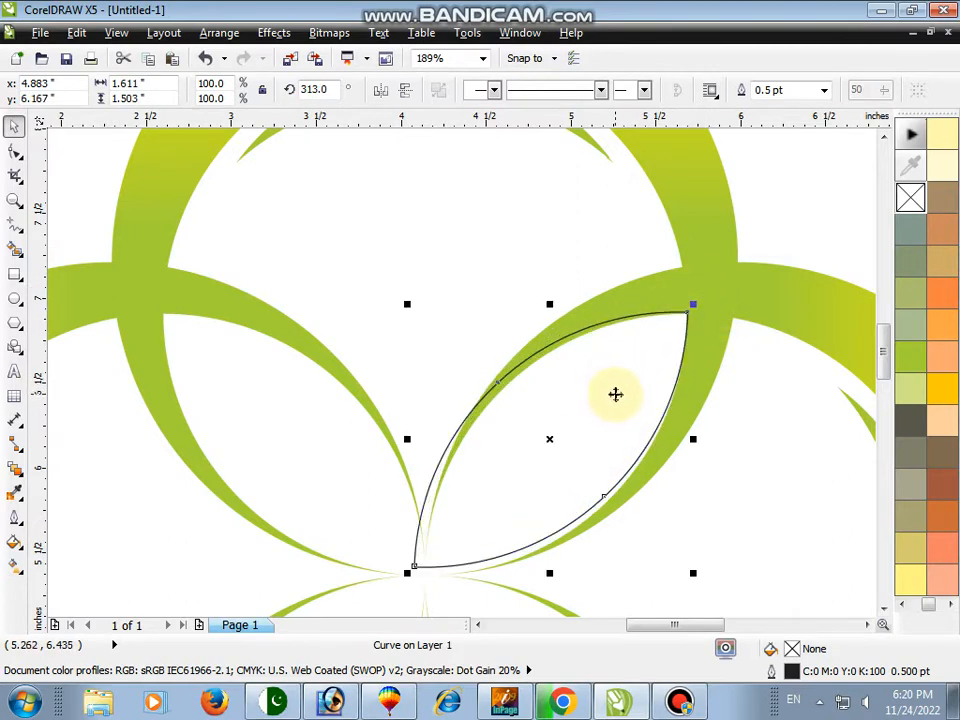
click(616, 394)
drag(694, 306, 692, 304)
drag(660, 340, 665, 340)
Enlarge the lens to about 101.6% so its edges match the petal outline
click(14, 199)
drag(325, 296, 745, 604)
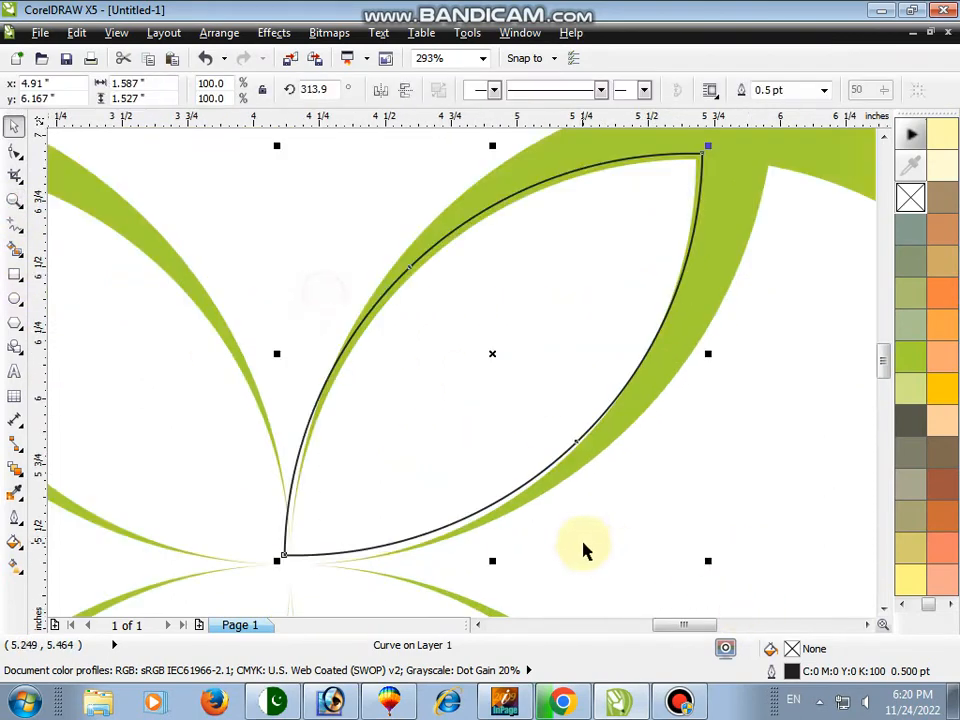
drag(708, 563, 714, 572)
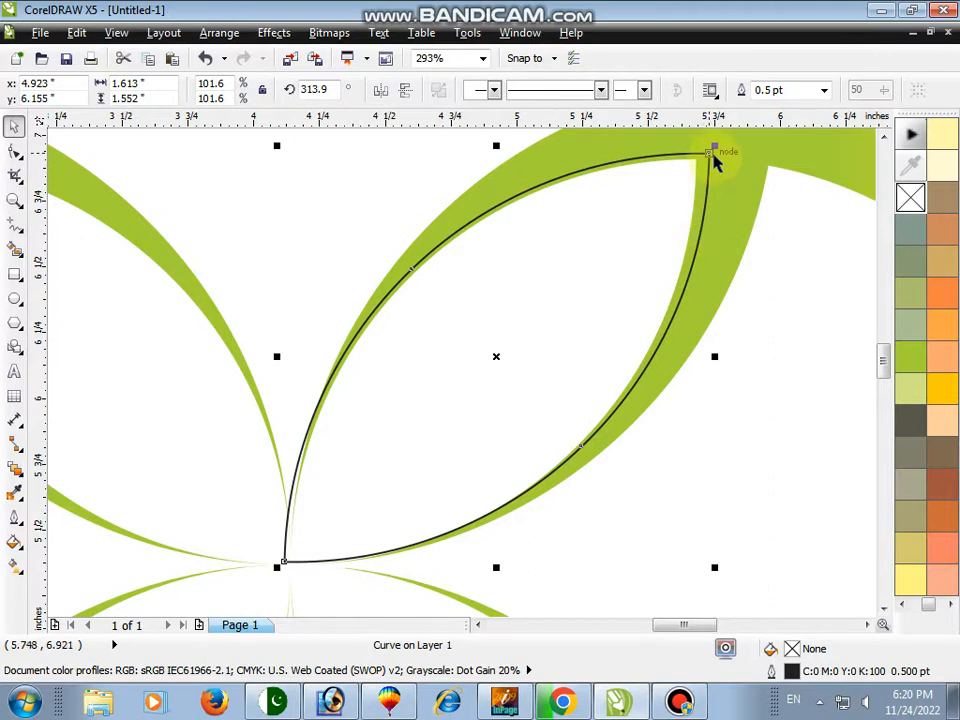
click(15, 150)
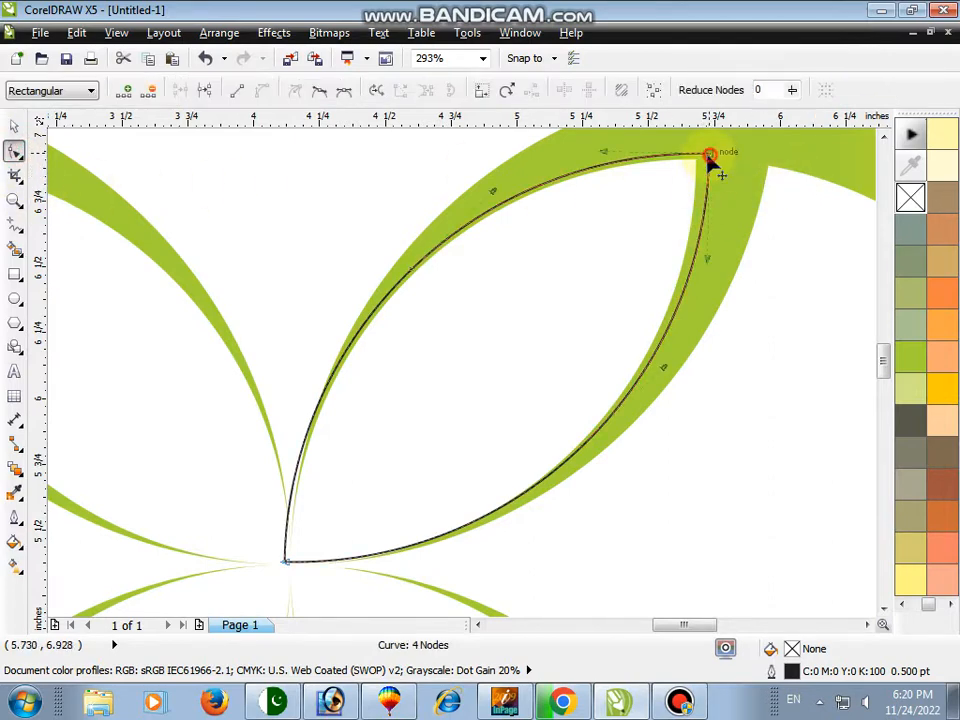
Adjust the lens's corner nodes and curve handles so its edges follow the petal outline
drag(713, 161, 697, 162)
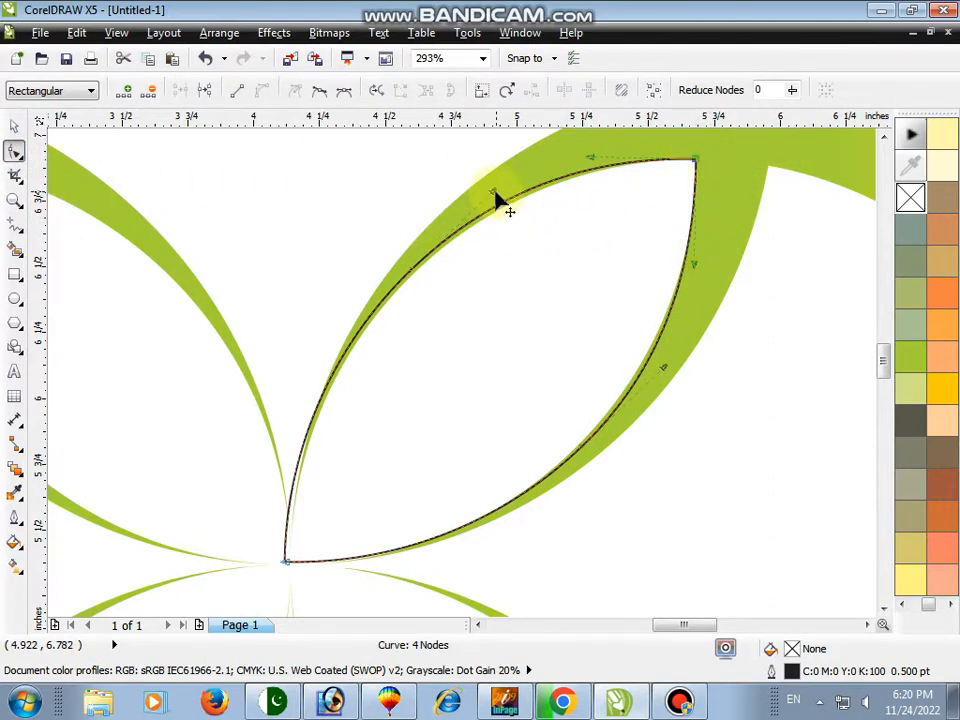
drag(495, 193, 497, 203)
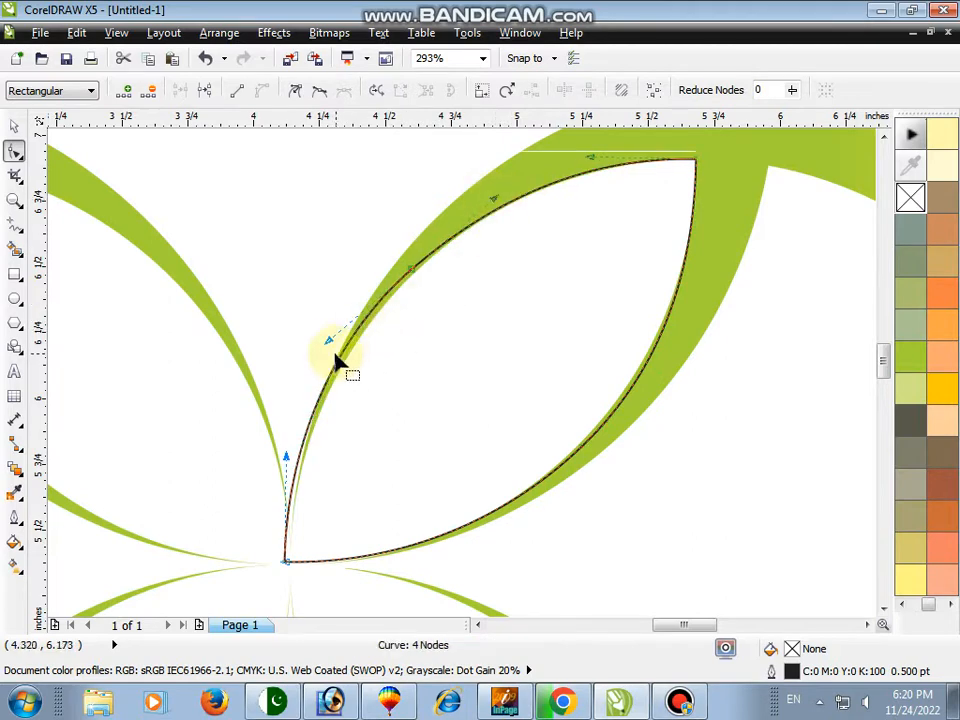
drag(332, 349, 340, 361)
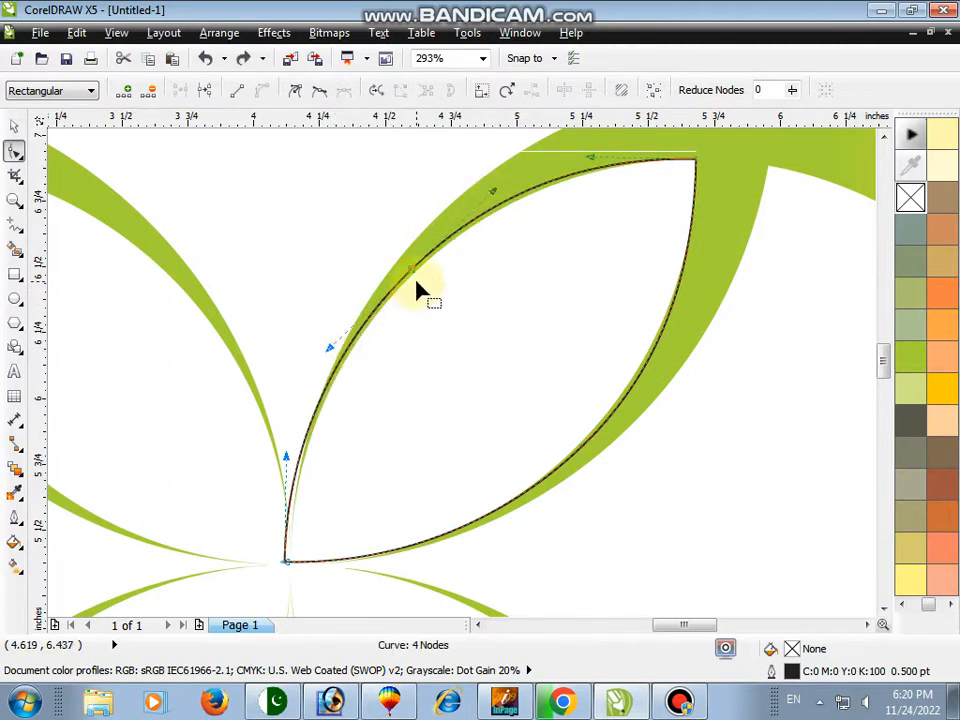
drag(412, 270, 416, 274)
drag(624, 400, 628, 399)
key(space)
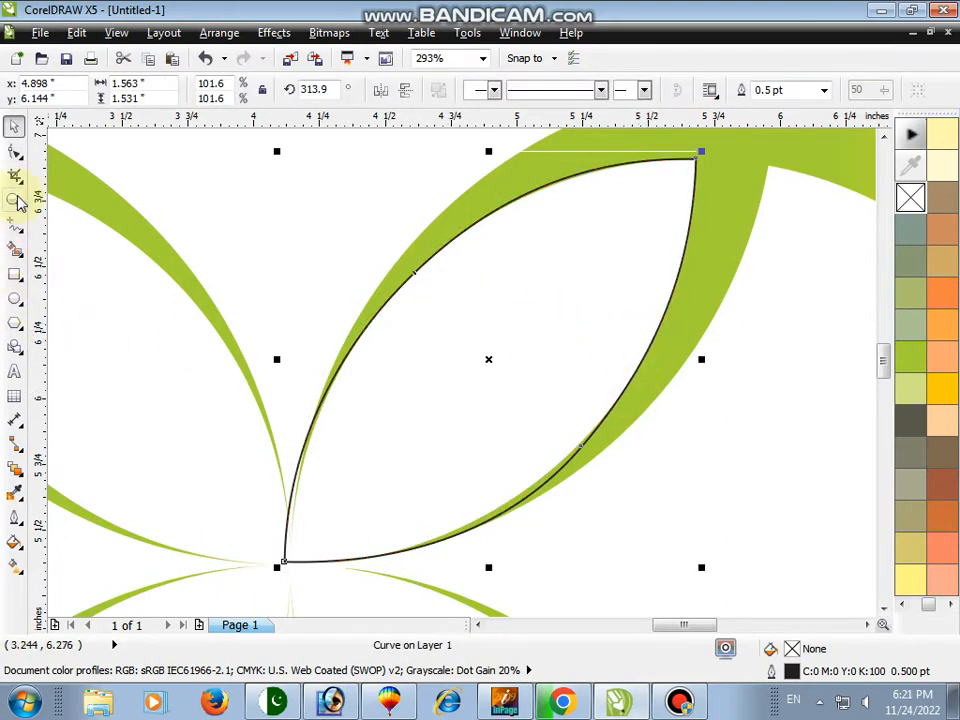
Mirror a copy of the lens horizontally onto the neighbouring upper-left petal
scroll(392, 272, down, 5)
scroll(560, 400, up, 2)
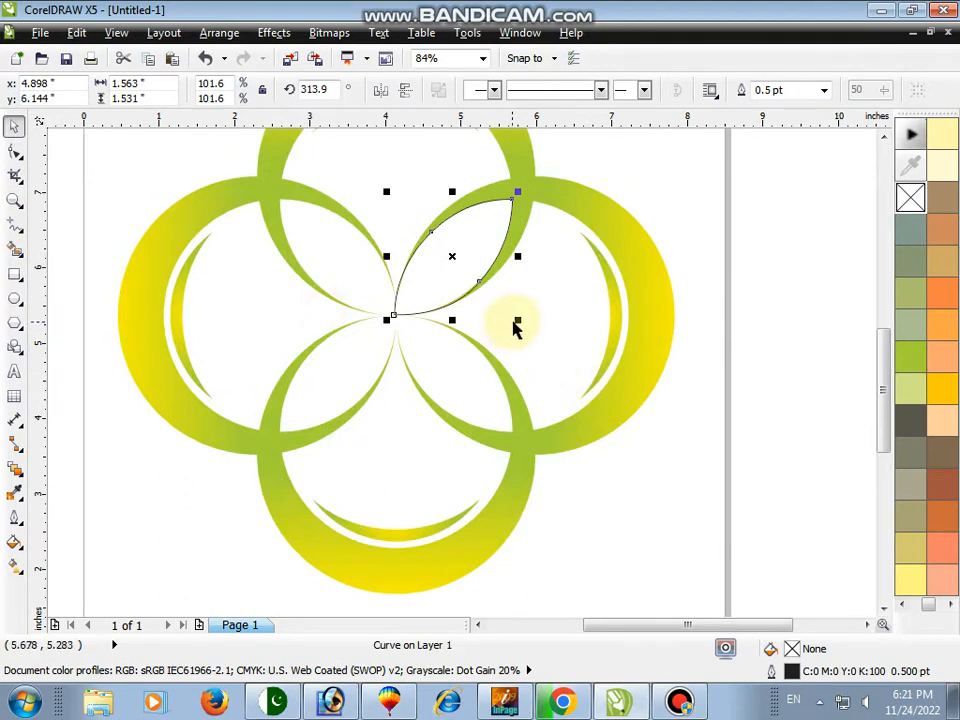
drag(517, 321, 345, 333)
scroll(302, 214, up, 3)
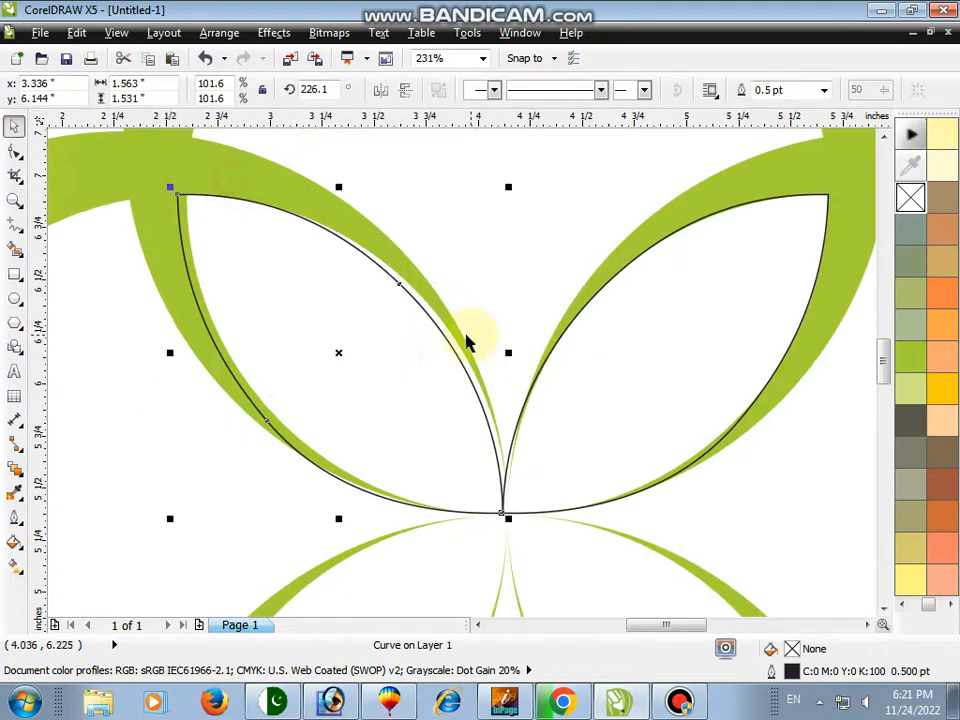
drag(401, 348, 402, 347)
shift+click(635, 408)
key(z)
right_click(564, 345)
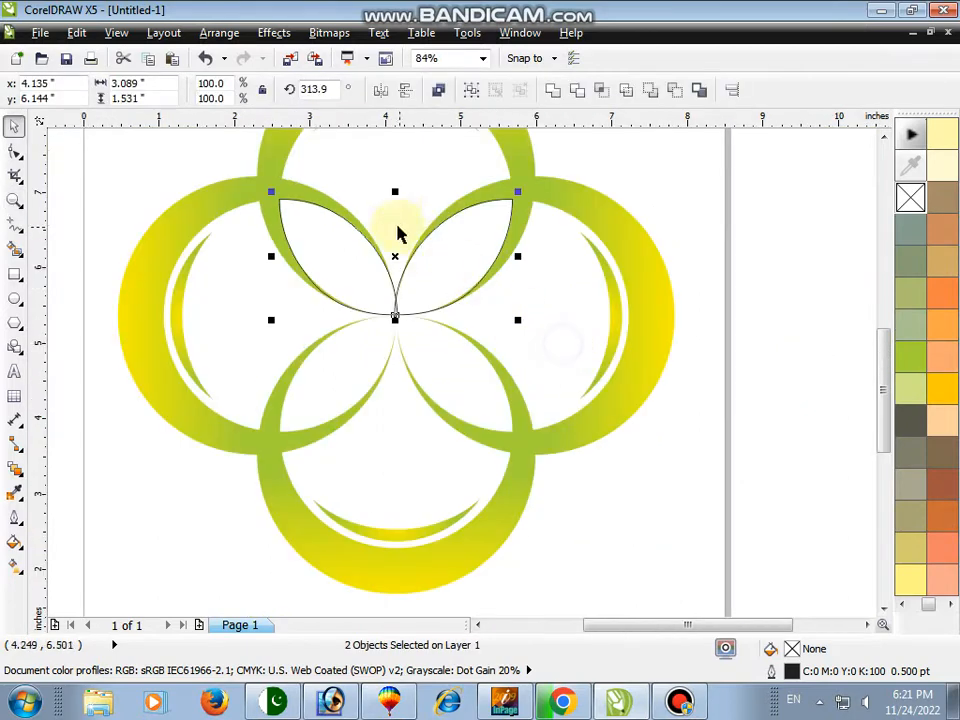
Mirror copies of both upper lenses vertically onto the two lower petals
drag(396, 192, 406, 372)
key(F2)
drag(268, 272, 529, 461)
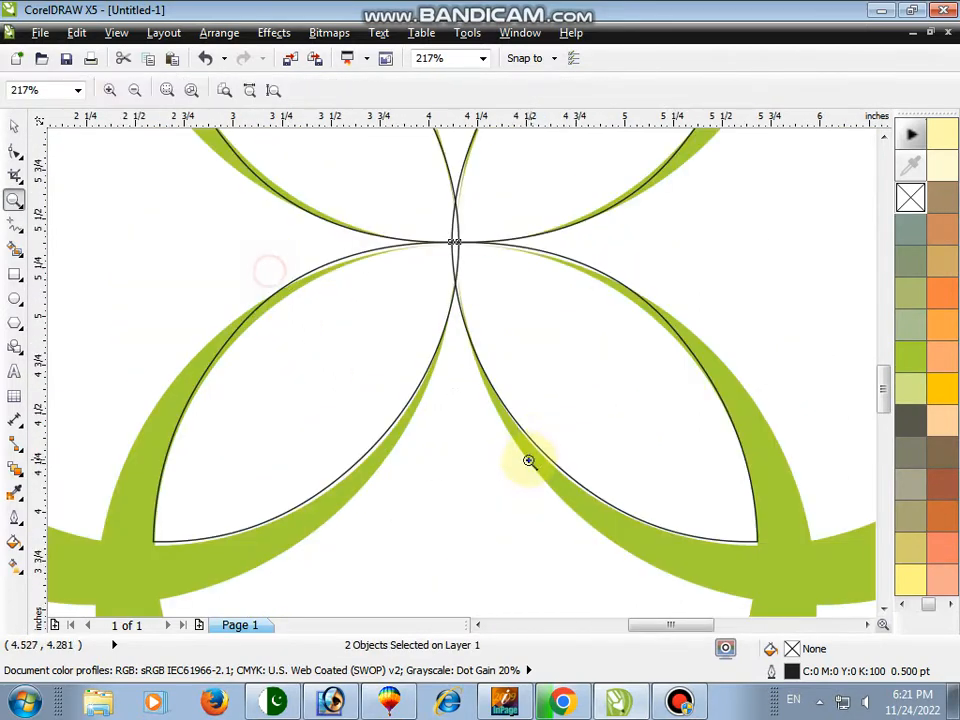
Scale the lower-right lens to about 102.8% and move its outer corner node onto the petal tip
click(527, 531)
click(658, 471)
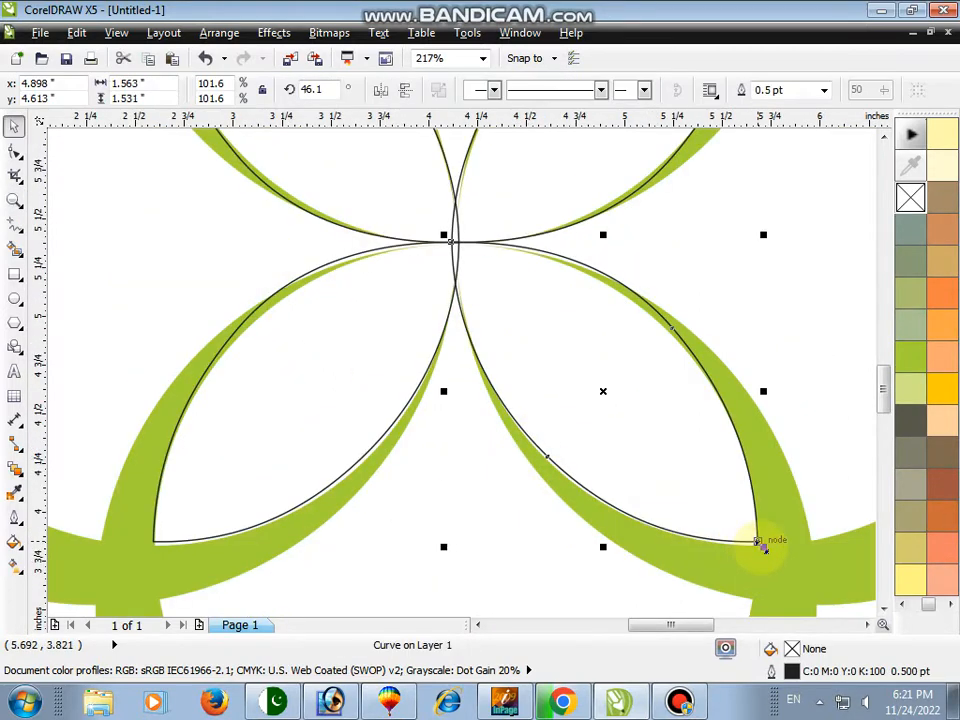
drag(760, 545, 766, 567)
key(F2)
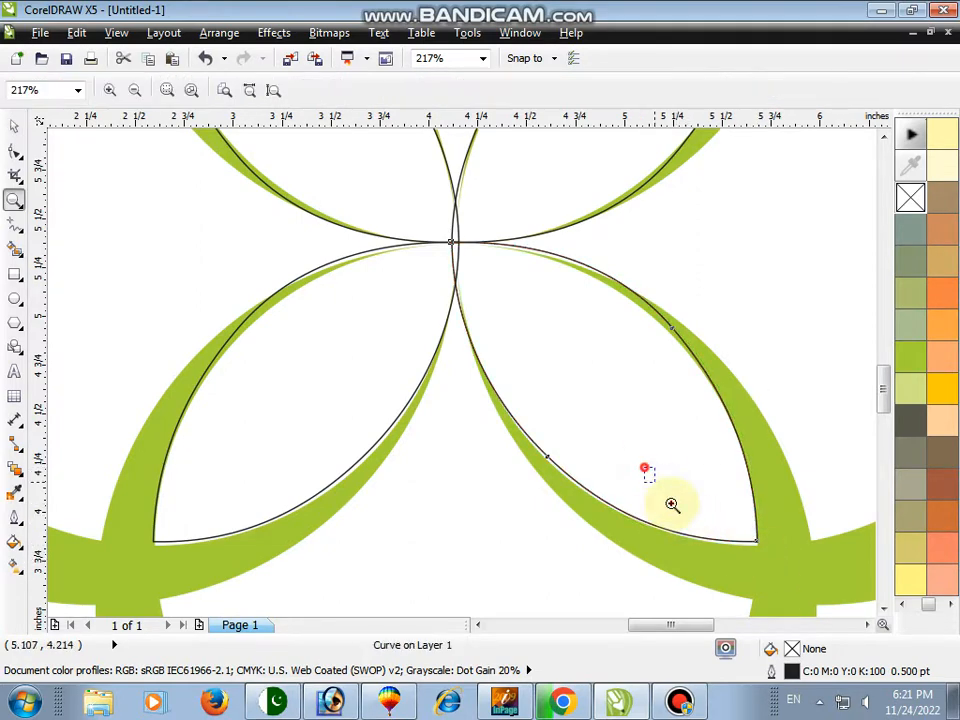
drag(671, 504, 840, 640)
drag(506, 341, 516, 351)
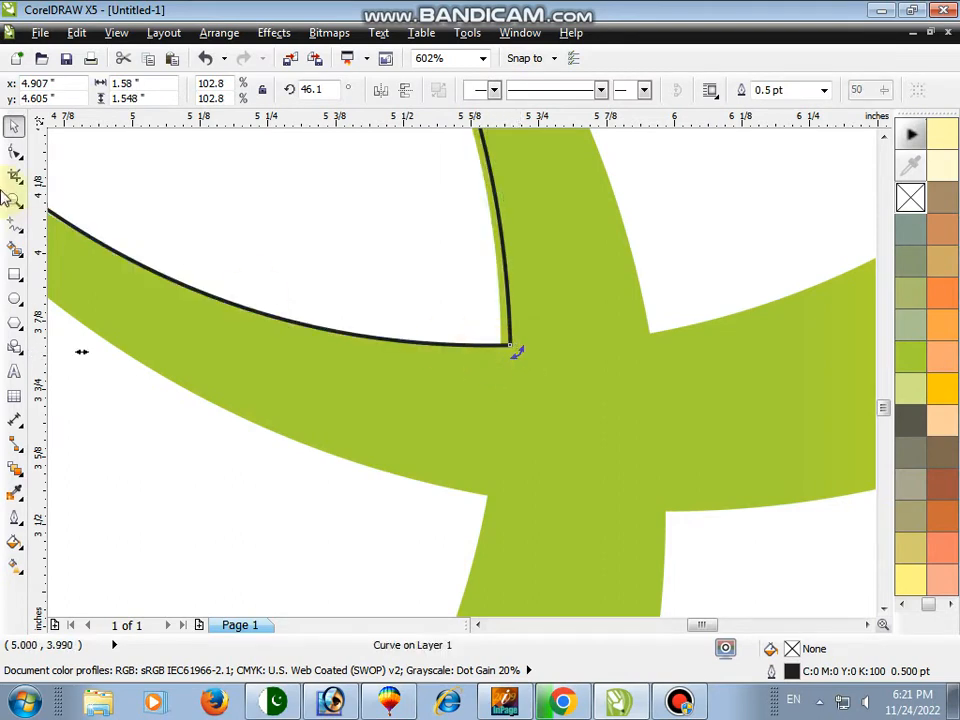
click(15, 150)
drag(510, 348, 500, 349)
Move the lower-left lens's outer corner node onto the petal tip
click(14, 199)
right_click(212, 197)
key(space)
key(F2)
drag(108, 478, 287, 585)
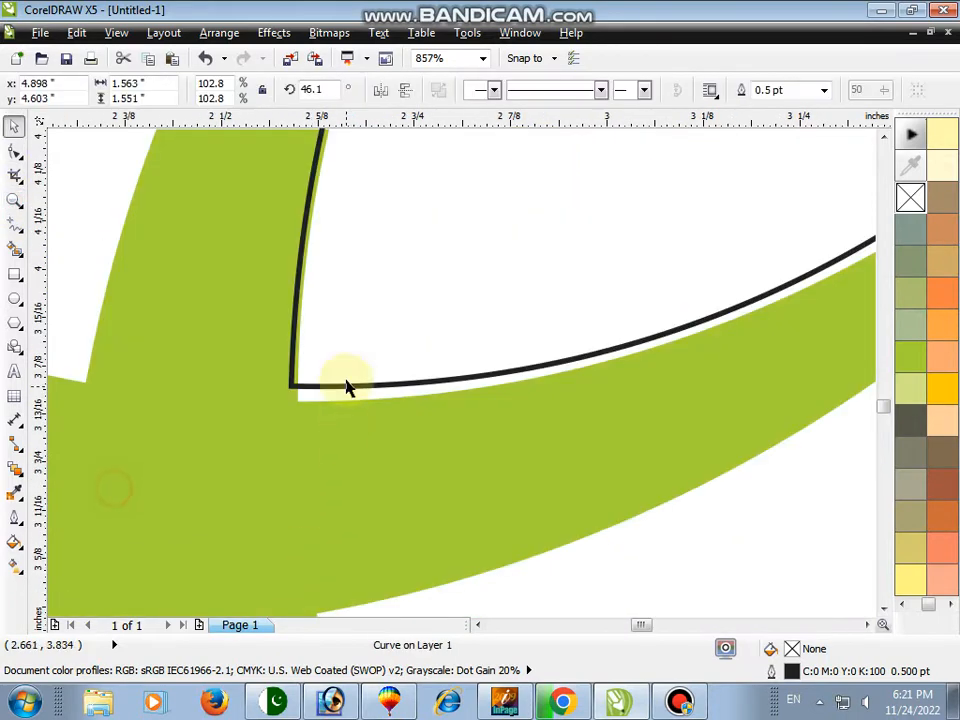
click(345, 331)
click(15, 151)
drag(291, 388, 298, 404)
right_click(173, 184)
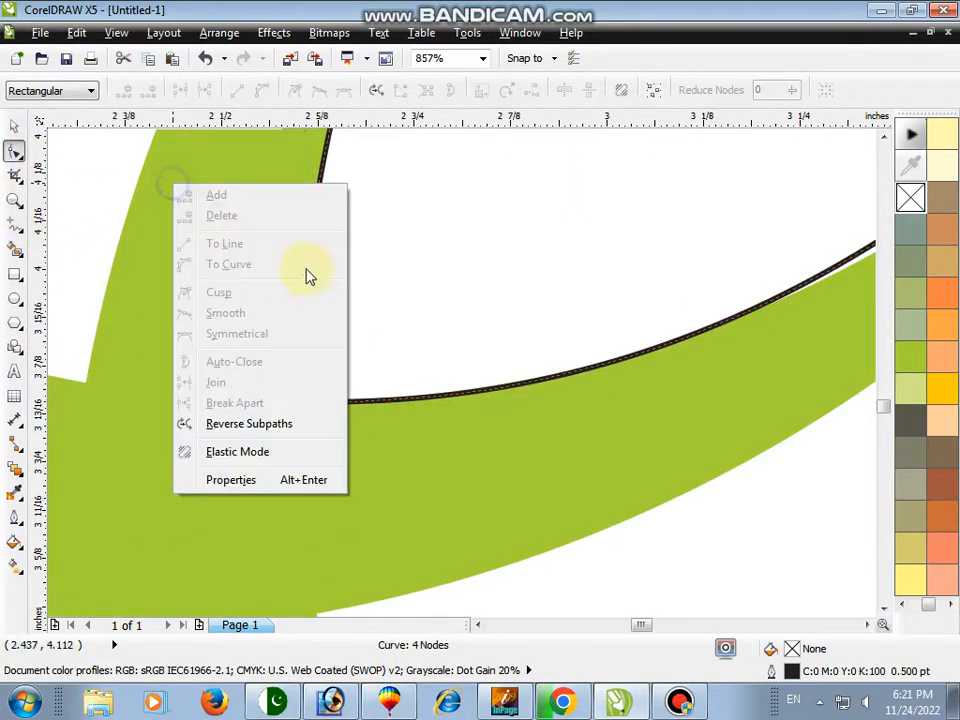
click(19, 205)
right_click(171, 190)
click(13, 203)
right_click(349, 199)
key(space)
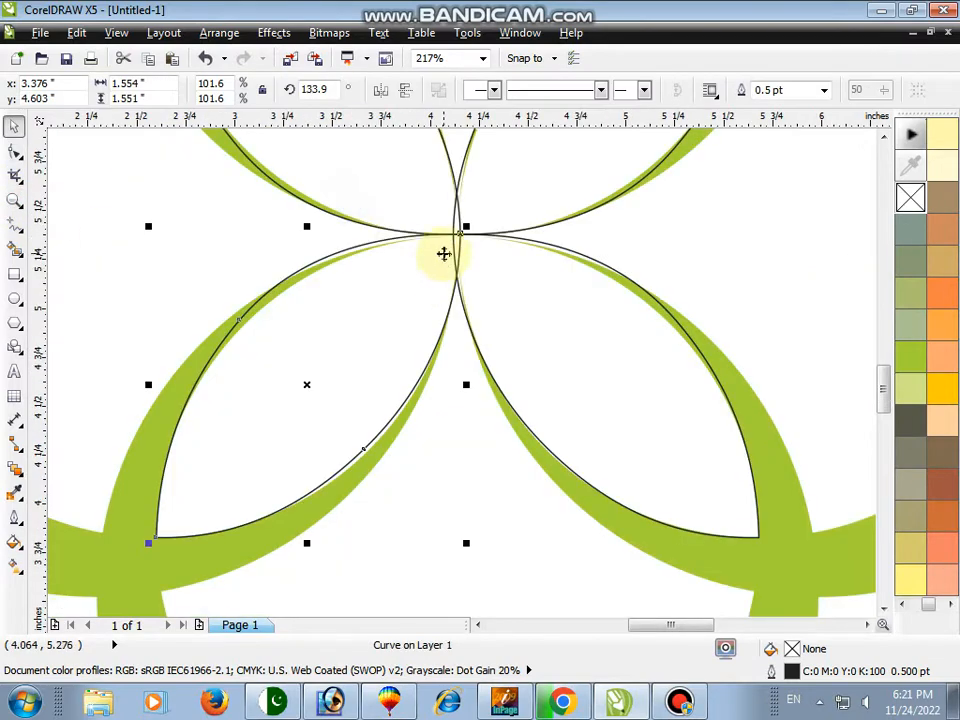
Zoom in to inspect where the four lenses meet at the logo's centre
key(F2)
drag(329, 204, 539, 363)
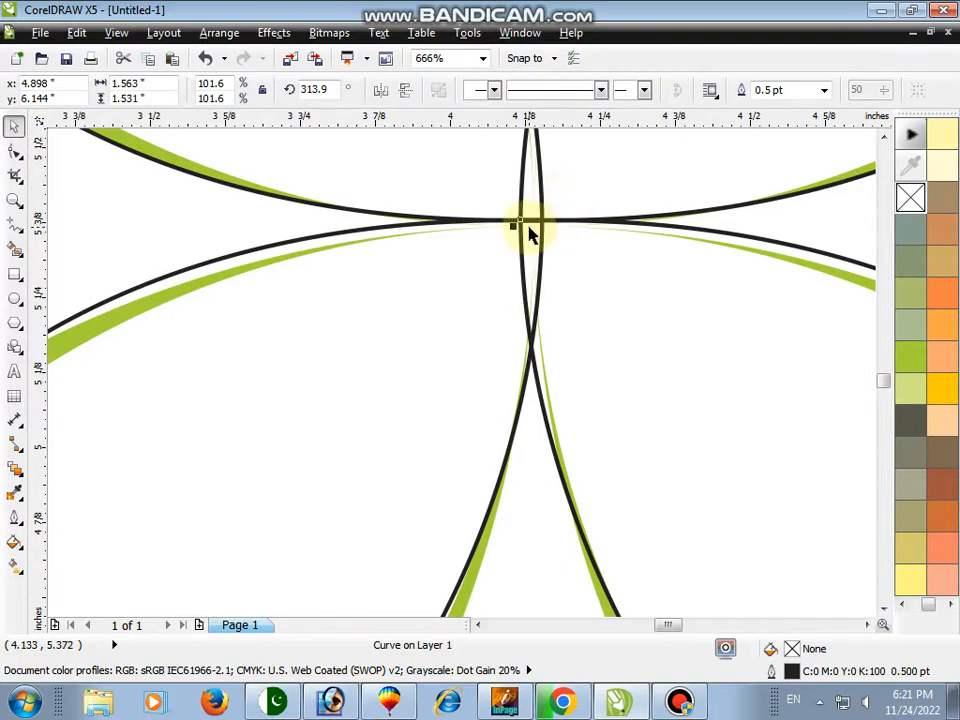
click(534, 241)
key(F10)
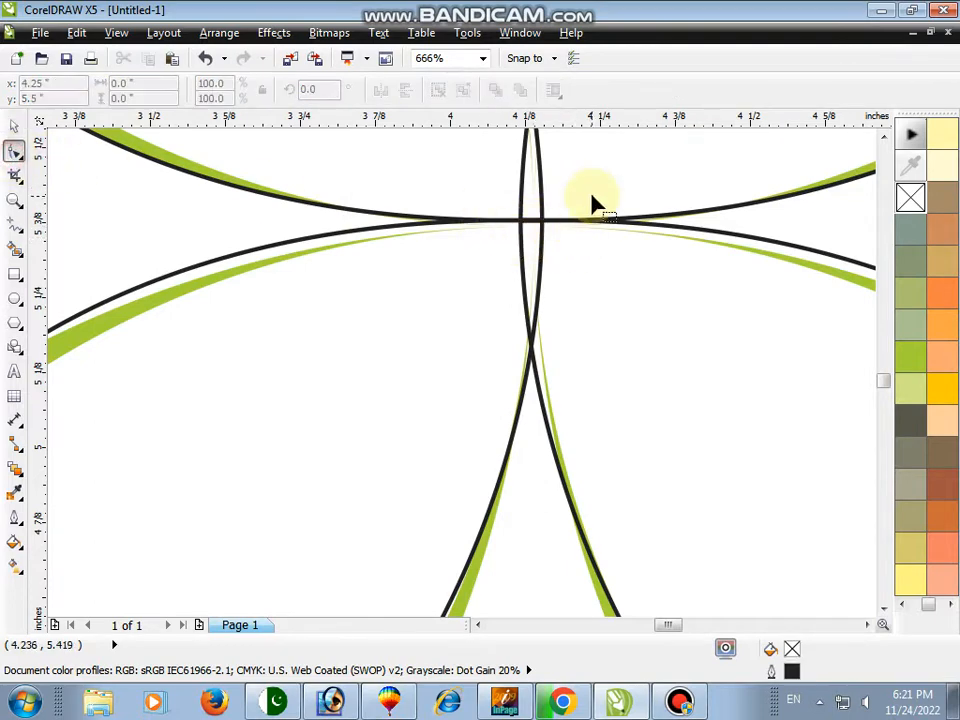
click(556, 222)
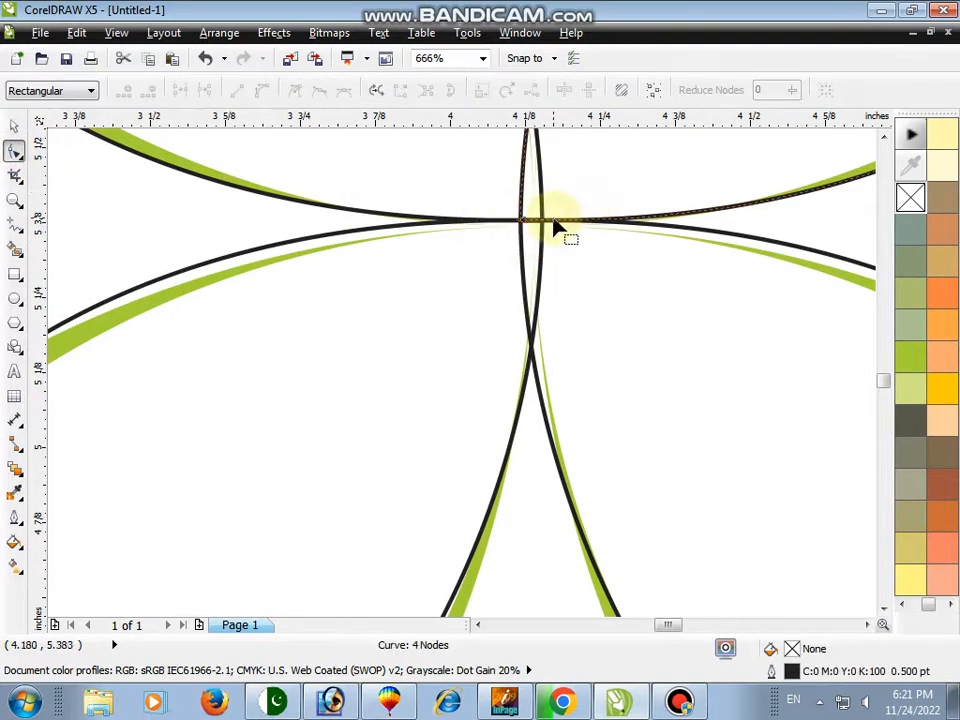
click(18, 200)
right_click(187, 193)
right_click(341, 198)
key(space)
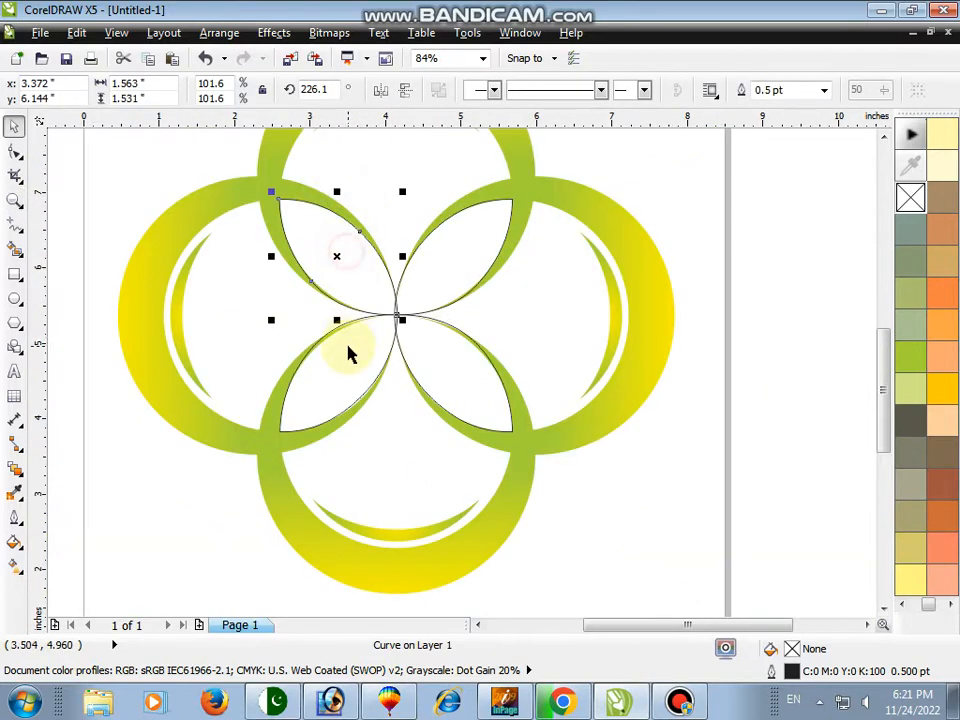
Select all four lenses and fill them with the green swatch
shift+click(348, 352)
shift+click(442, 356)
shift+click(444, 279)
click(910, 358)
Try filling the four lenses with yellow
click(16, 200)
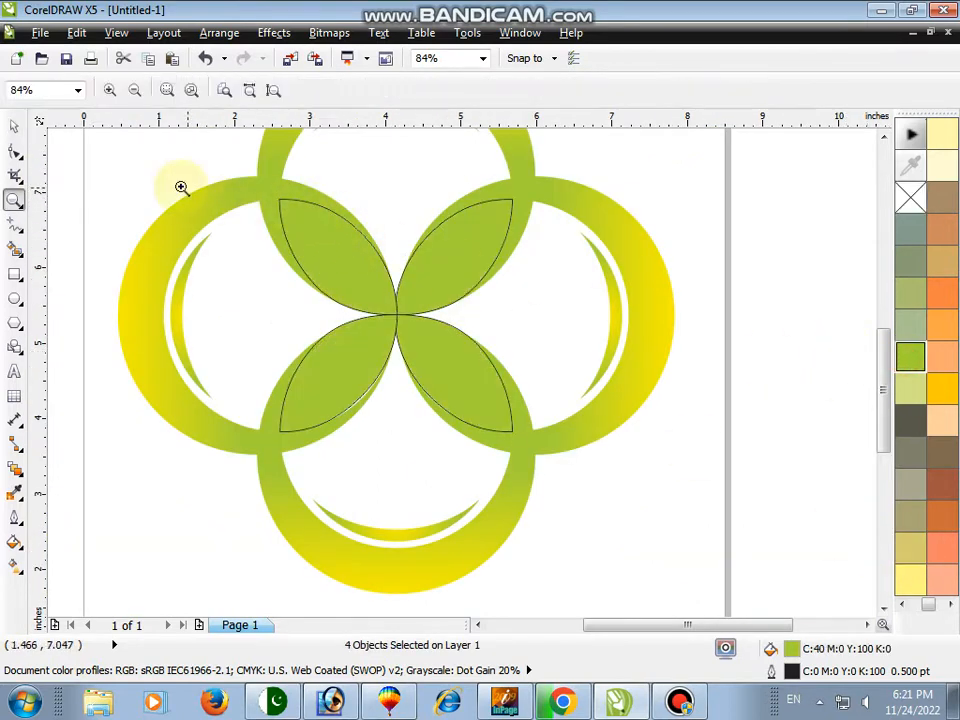
drag(181, 187, 626, 444)
key(space)
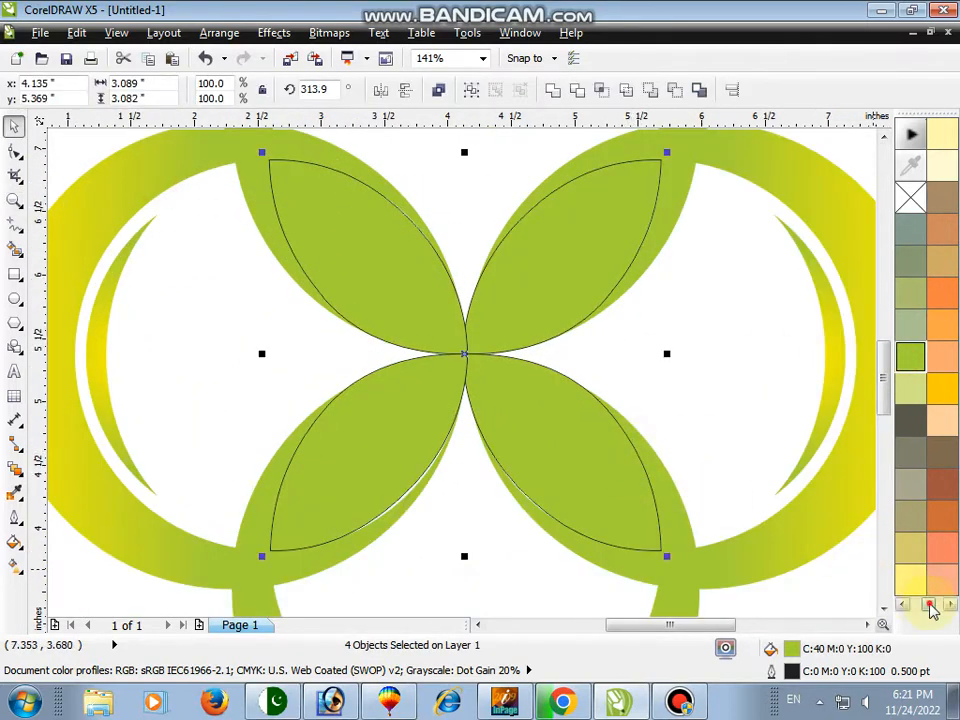
scroll(930, 612, up, 5)
click(941, 197)
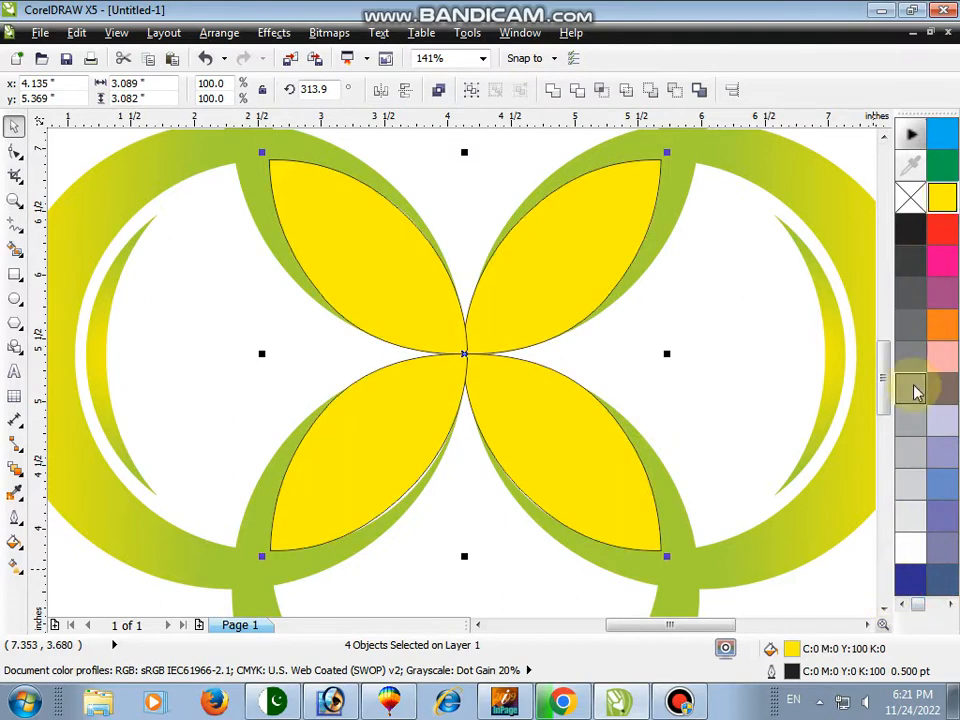
Reapply the green fill to the four lenses and remove their outline
scroll(925, 600, down, 10)
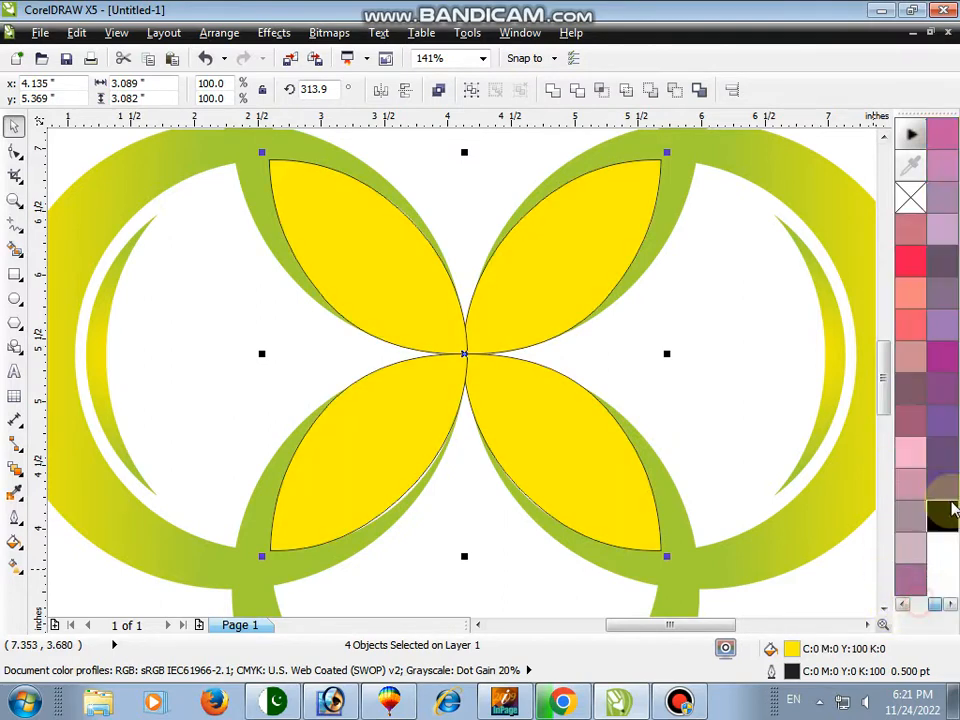
click(947, 607)
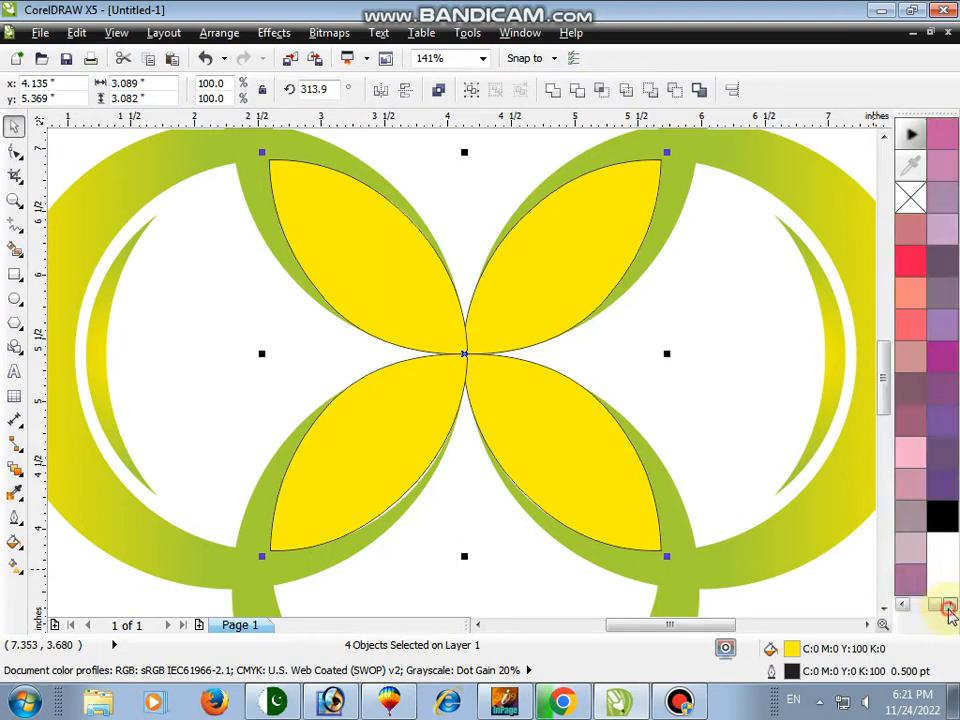
click(906, 608)
click(906, 608)
click(906, 608)
click(906, 608)
click(950, 608)
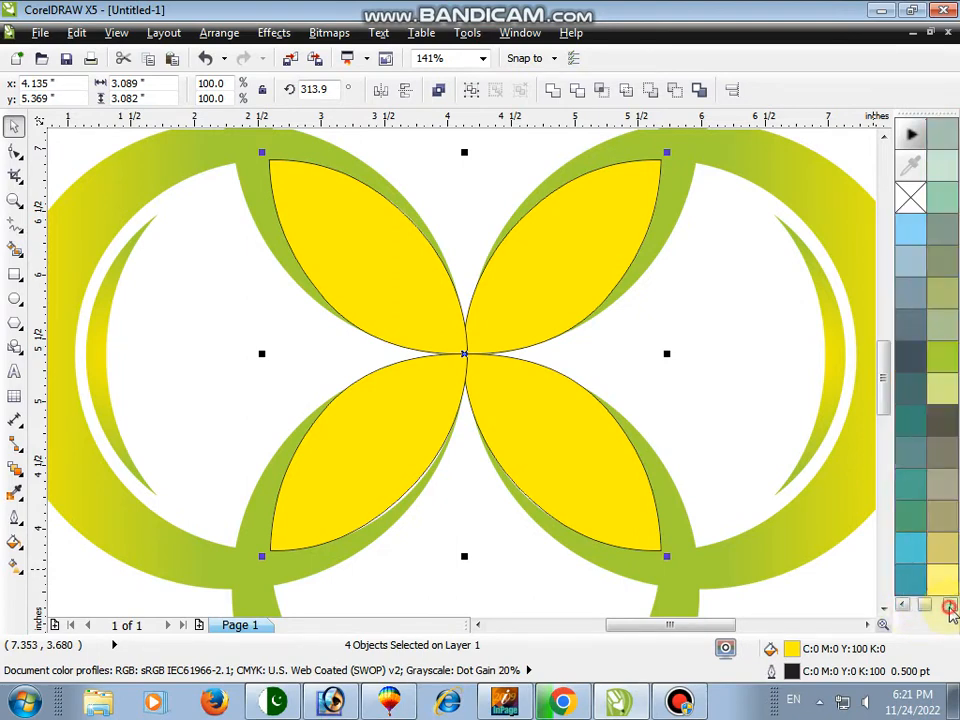
click(950, 608)
click(912, 365)
right_click(913, 198)
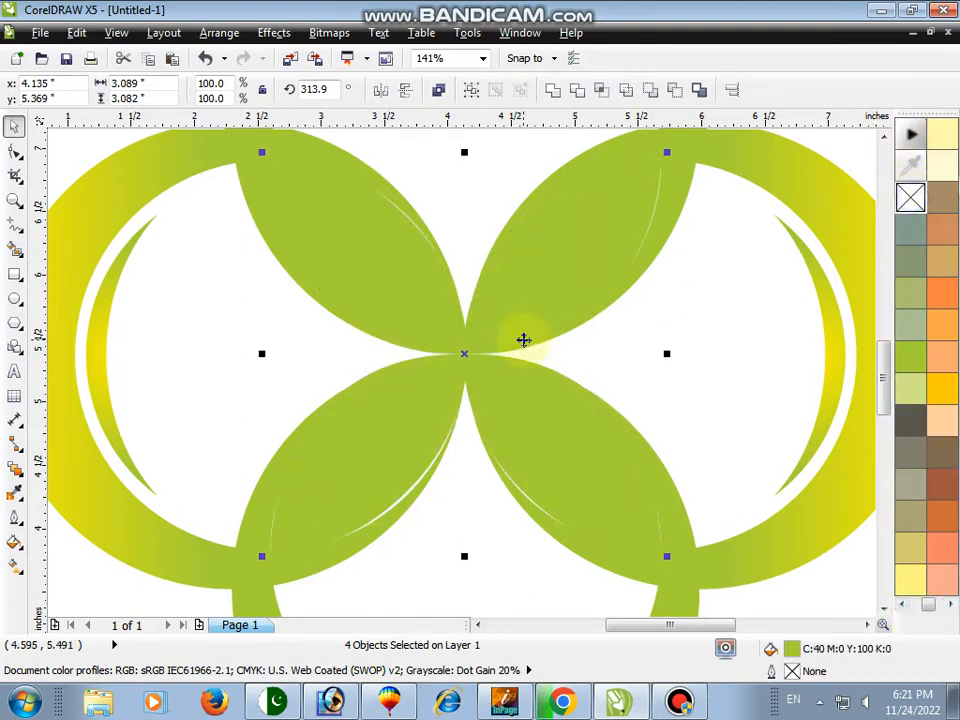
Adjust the lower lenses' inner edges to close the white slivers along the petals
click(250, 363)
click(375, 444)
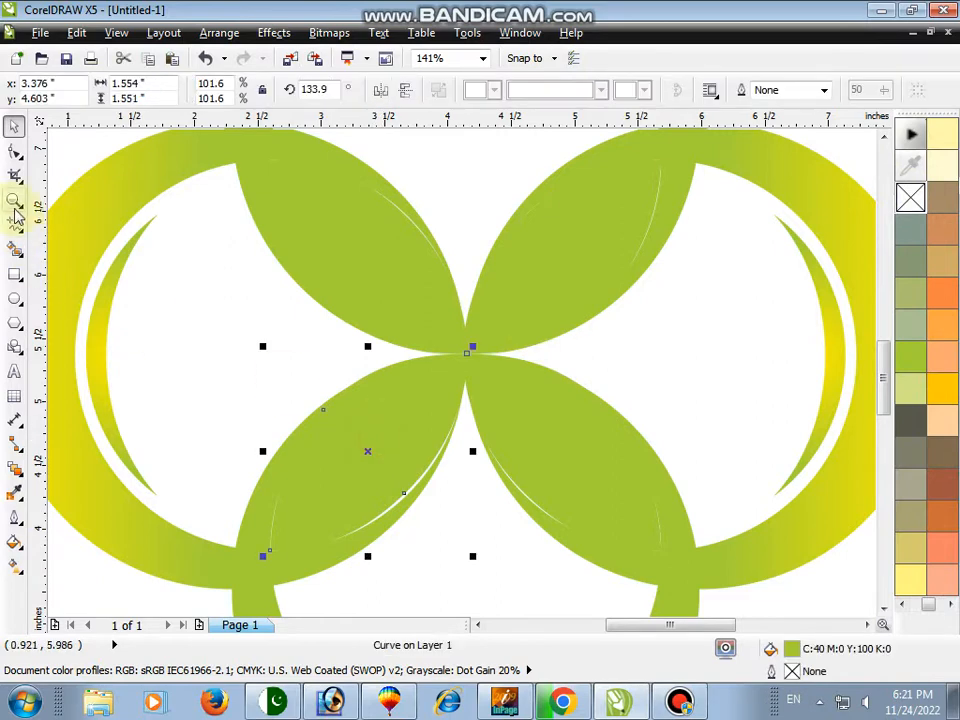
click(15, 151)
drag(405, 503, 413, 509)
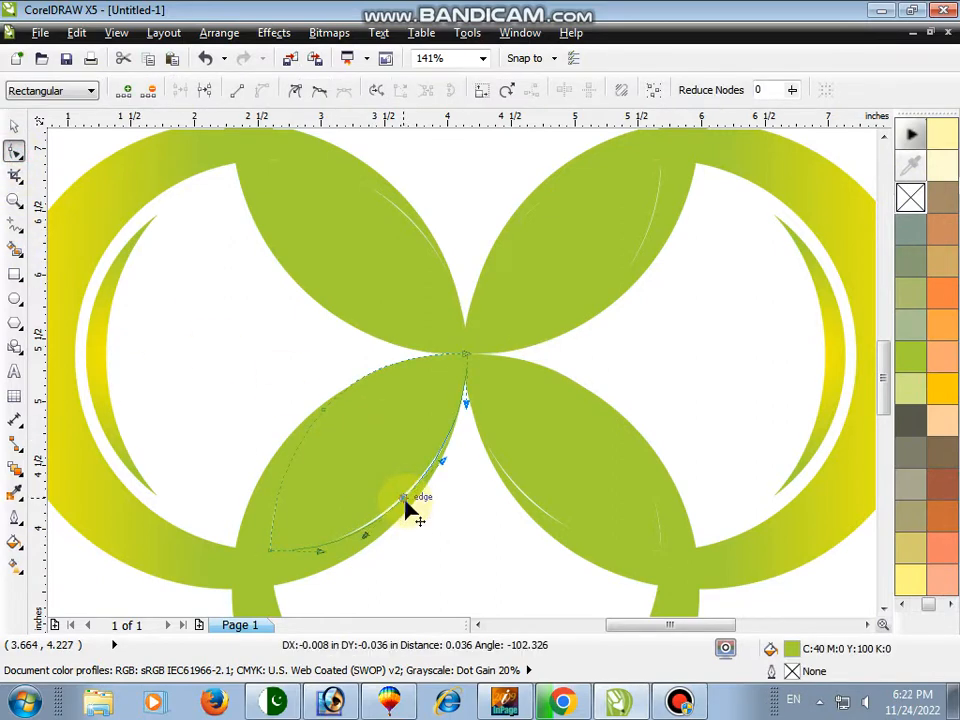
click(535, 502)
click(529, 497)
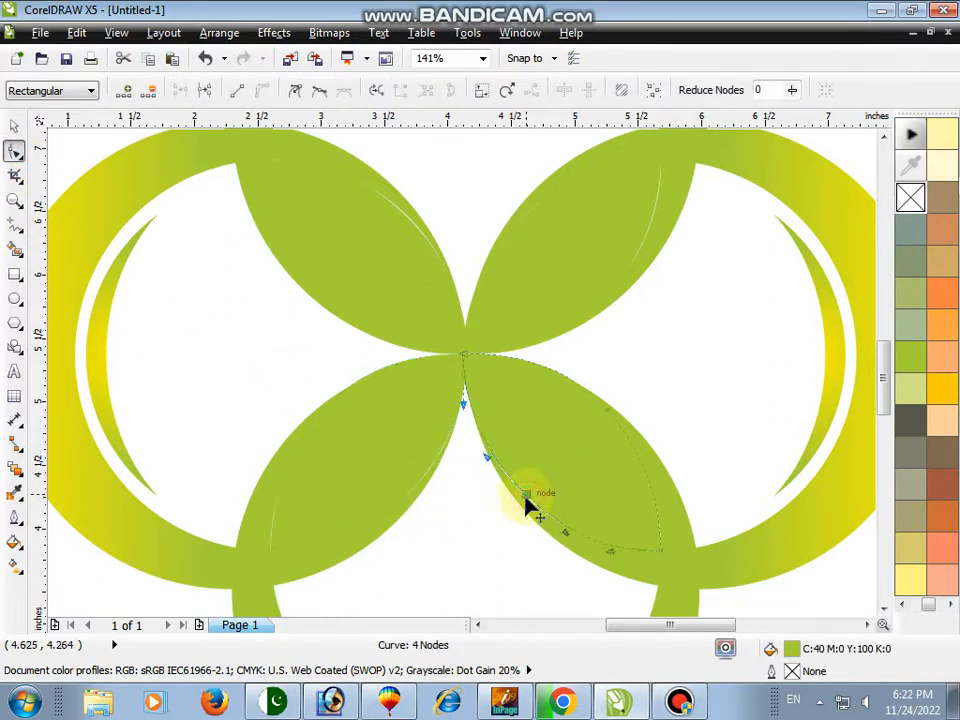
Scale the upper-right lens to about 103% to cover the white gap at its tip
click(15, 202)
drag(553, 141, 754, 304)
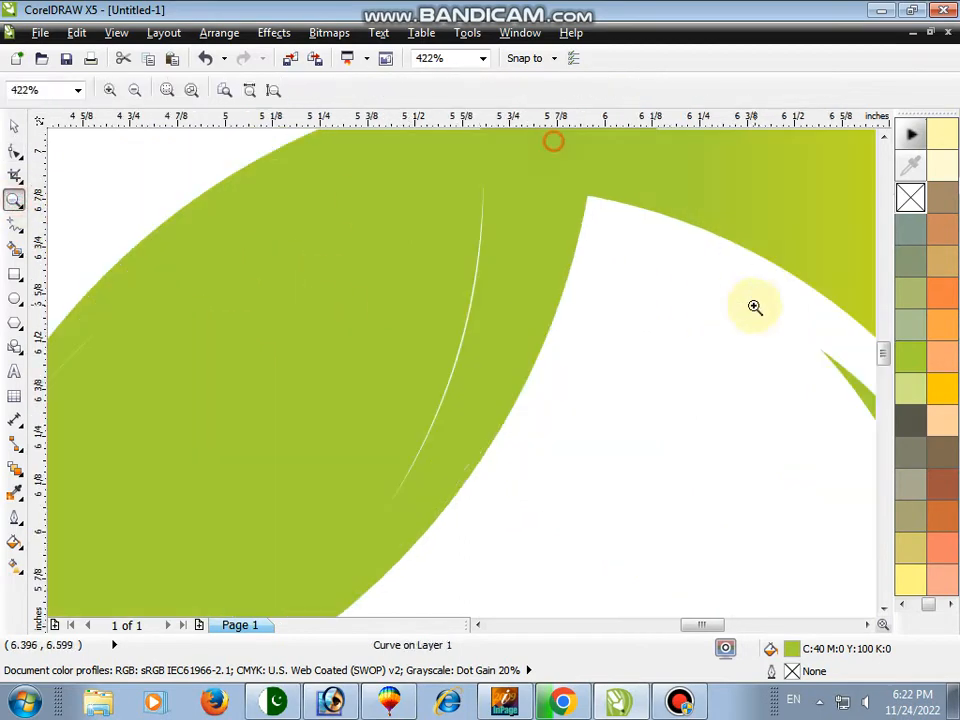
key(space)
click(399, 282)
click(15, 150)
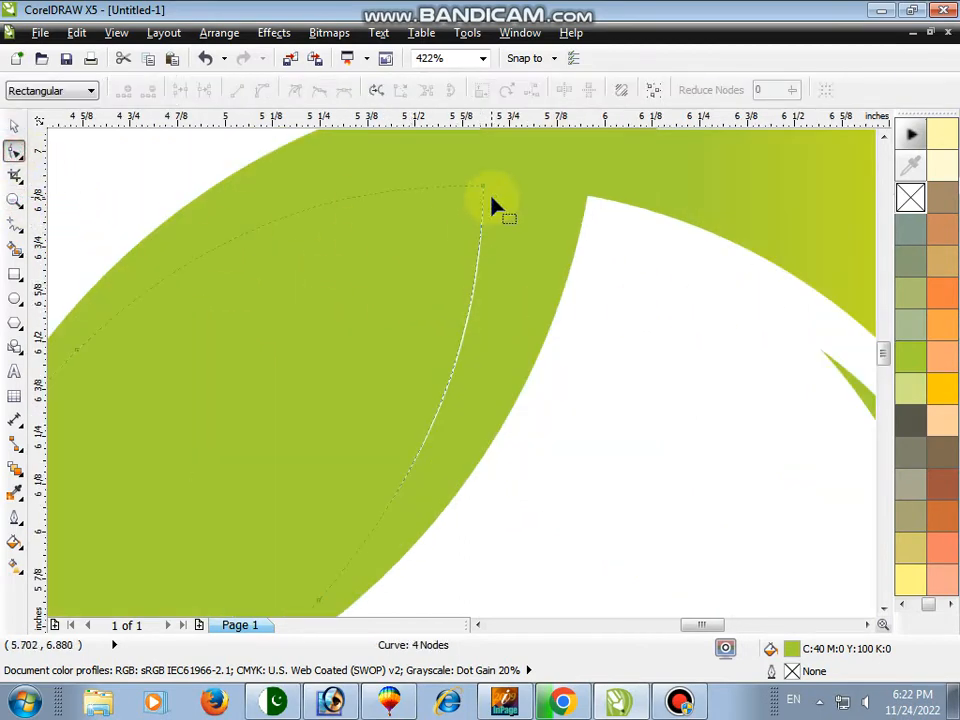
key(space)
drag(489, 176, 495, 167)
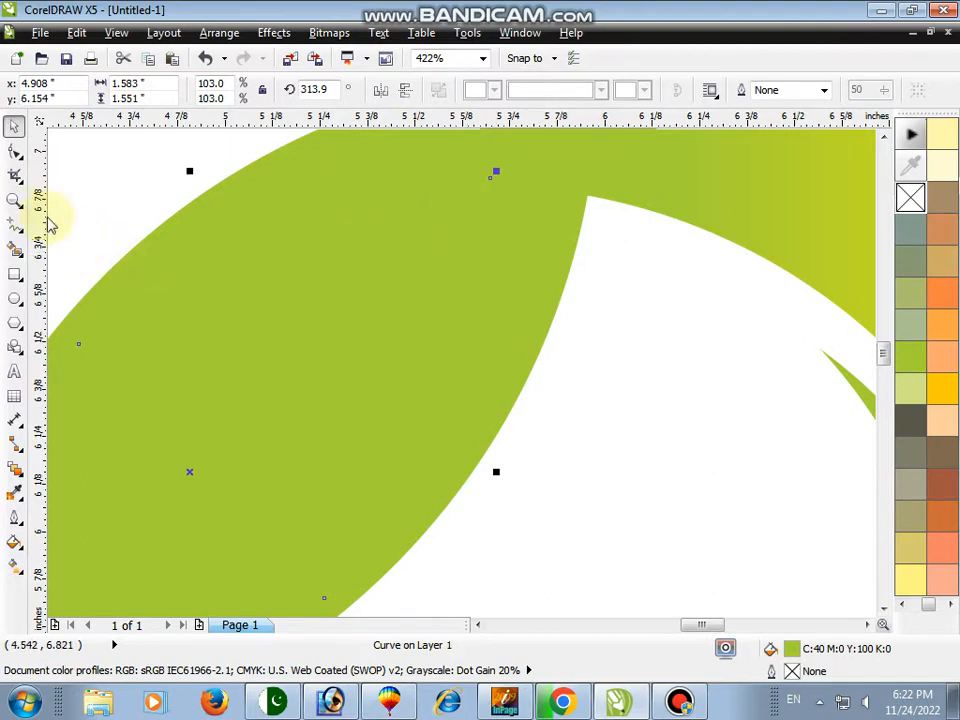
Adjust the upper-left lens's edge node and handles to close the white sliver along its petal
click(15, 202)
right_click(264, 196)
key(space)
click(358, 245)
key(space)
drag(195, 146, 514, 291)
key(space)
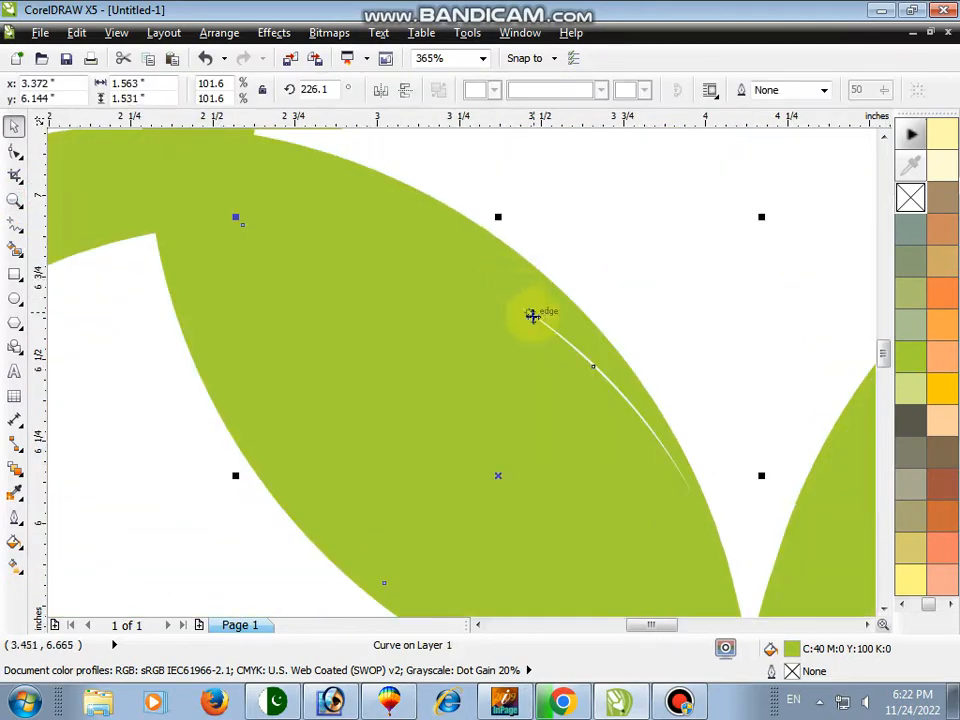
key(F10)
click(593, 369)
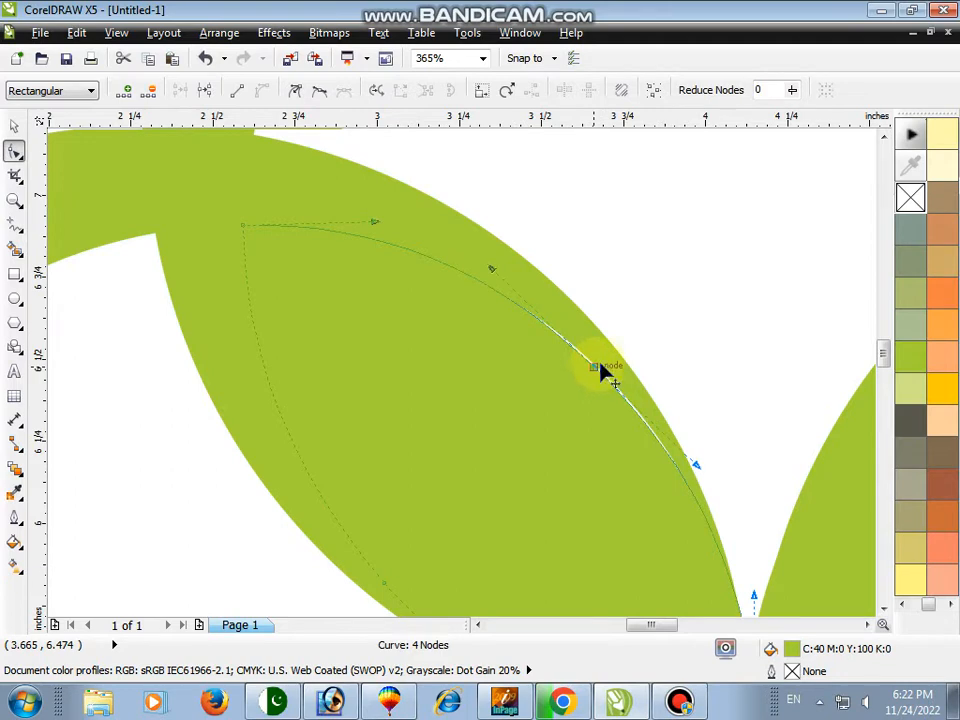
drag(491, 268, 495, 270)
drag(693, 469, 703, 476)
drag(597, 368, 601, 370)
Nudge the upper-left lens's edge node to close the remaining white sliver along its petal
click(12, 200)
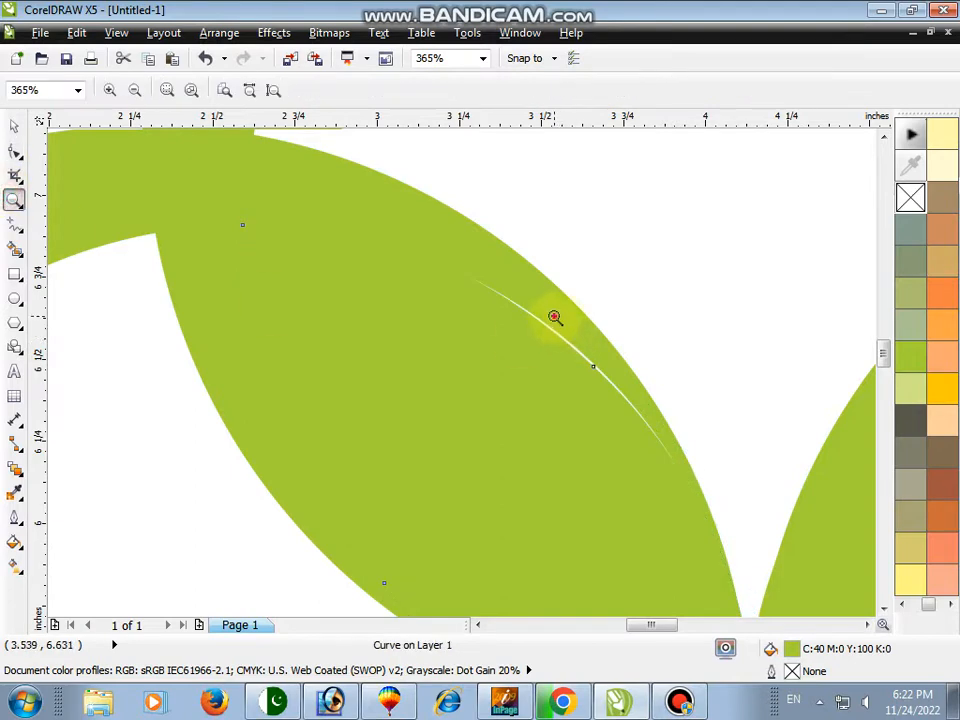
drag(555, 317, 671, 414)
key(space)
click(14, 151)
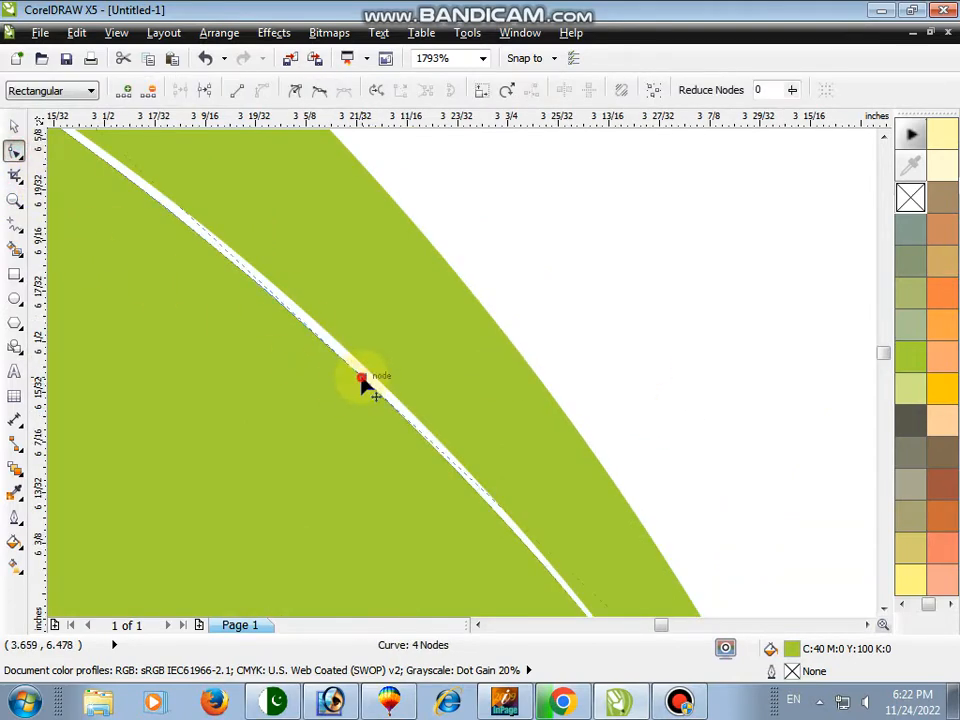
mouse_move(364, 381)
mouse_down()
mouse_move(375, 379)
mouse_move(369, 371)
mouse_up()
Scale the lower-right lens to about 105.6% to cover the white gap along its petal
click(14, 199)
right_click(285, 215)
right_click(332, 229)
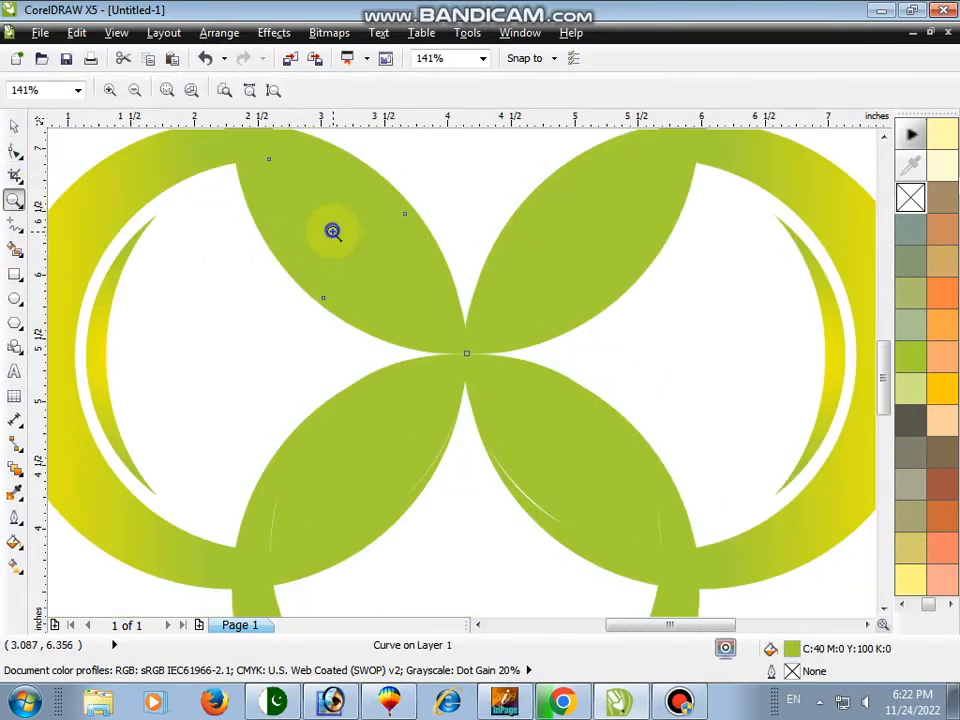
right_click(378, 279)
drag(281, 328, 523, 482)
key(space)
click(668, 354)
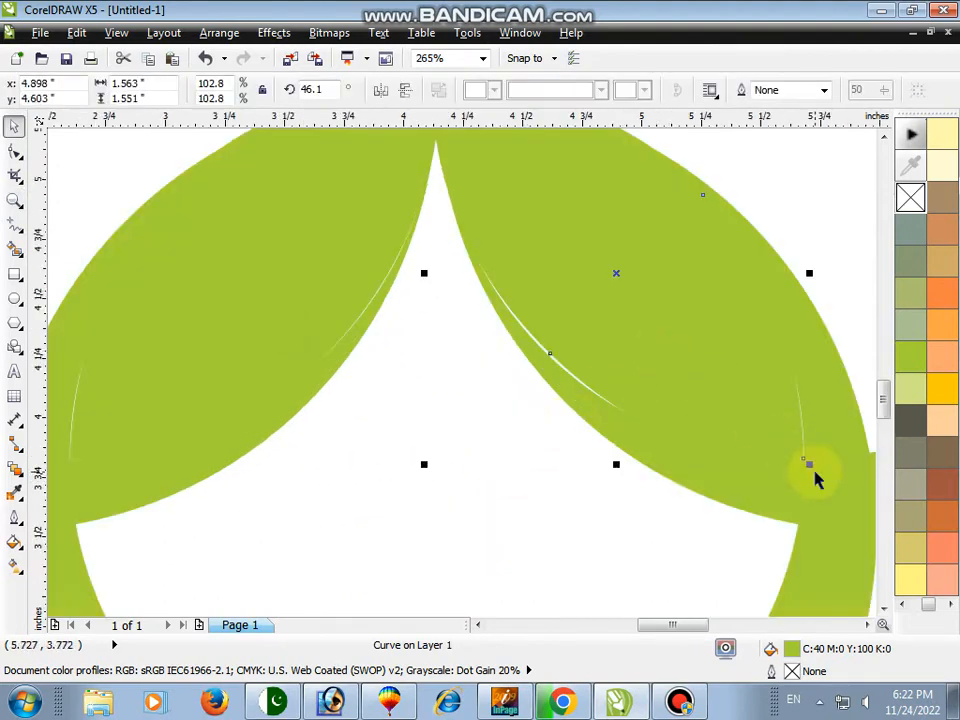
drag(810, 464, 823, 485)
key(space)
right_click(673, 403)
Scale the lower-left lens to about 104.2% to cover the white gap along its petal
key(space)
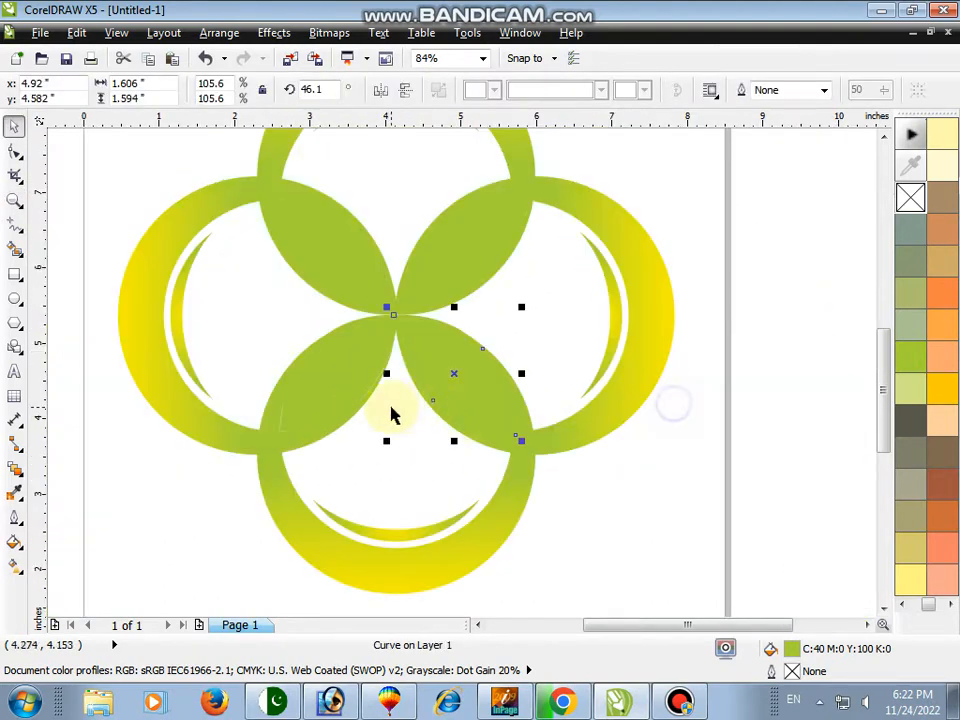
click(317, 377)
key(space)
drag(217, 339, 409, 485)
key(space)
drag(343, 438, 332, 450)
key(space)
right_click(327, 354)
key(space)
key(space)
drag(195, 189, 669, 527)
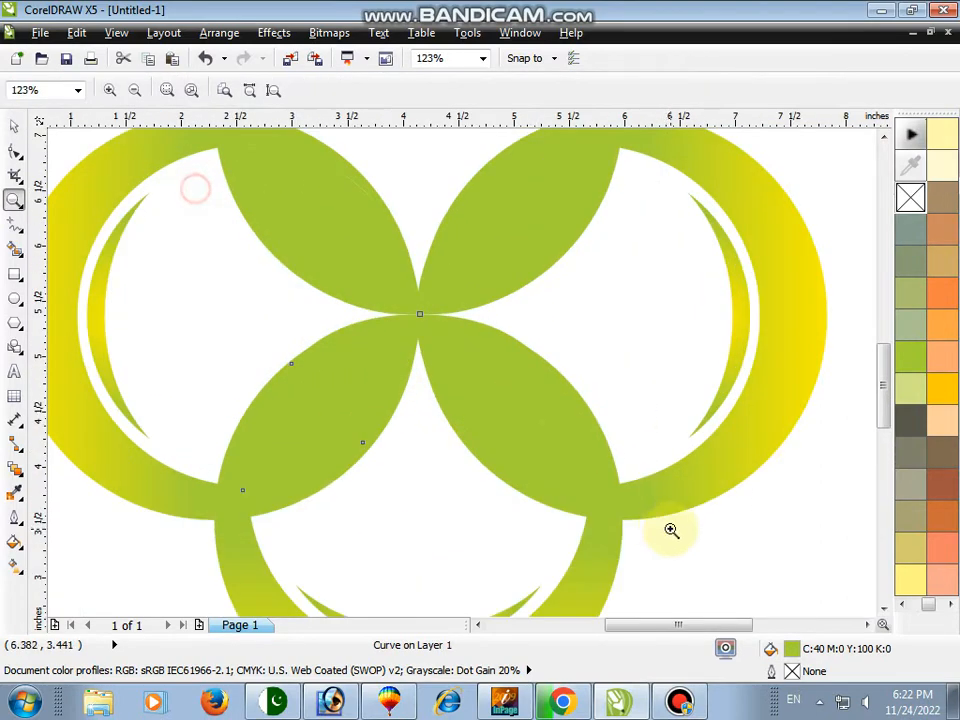
key(space)
Scale the upper-left lens to about 105.5% to cover the white gap along its petal
click(517, 409)
shift+click(489, 261)
shift+click(348, 261)
click(421, 159)
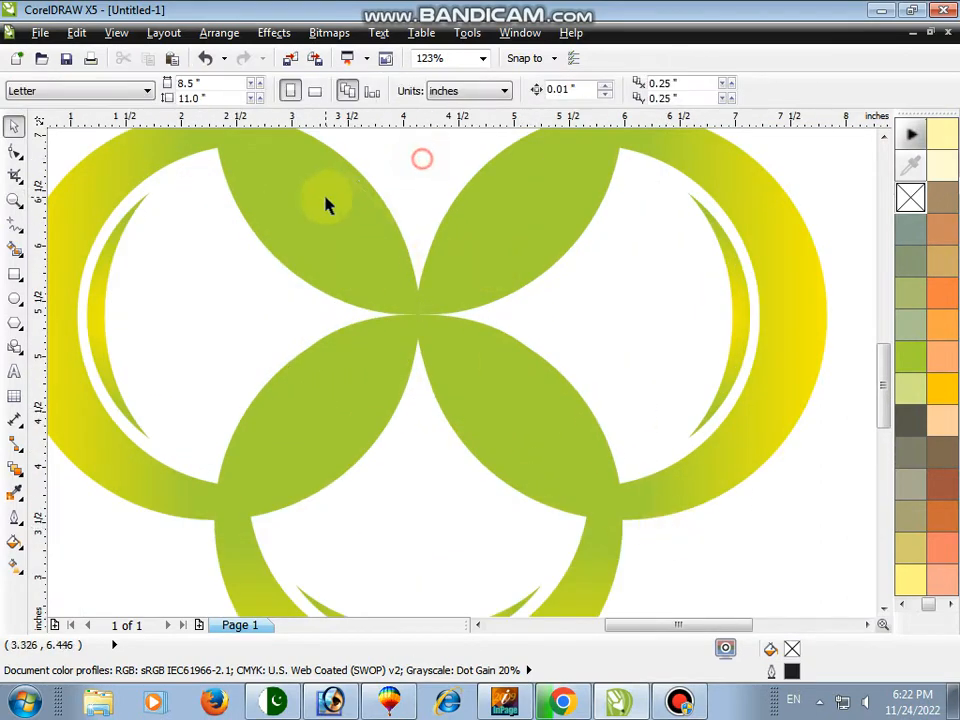
click(326, 198)
click(883, 136)
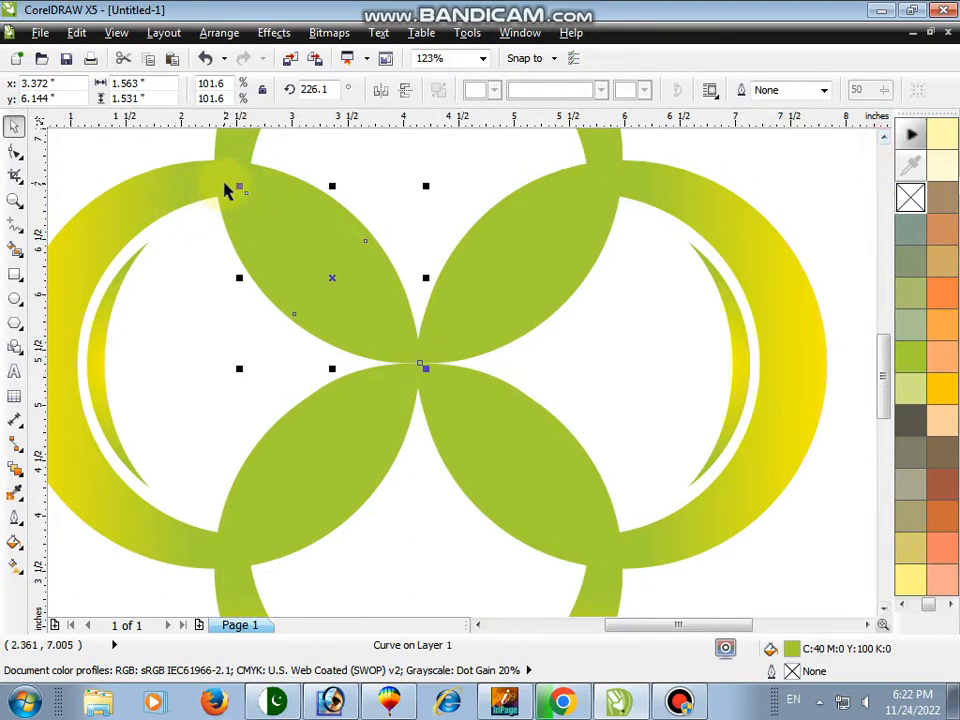
drag(234, 177, 235, 178)
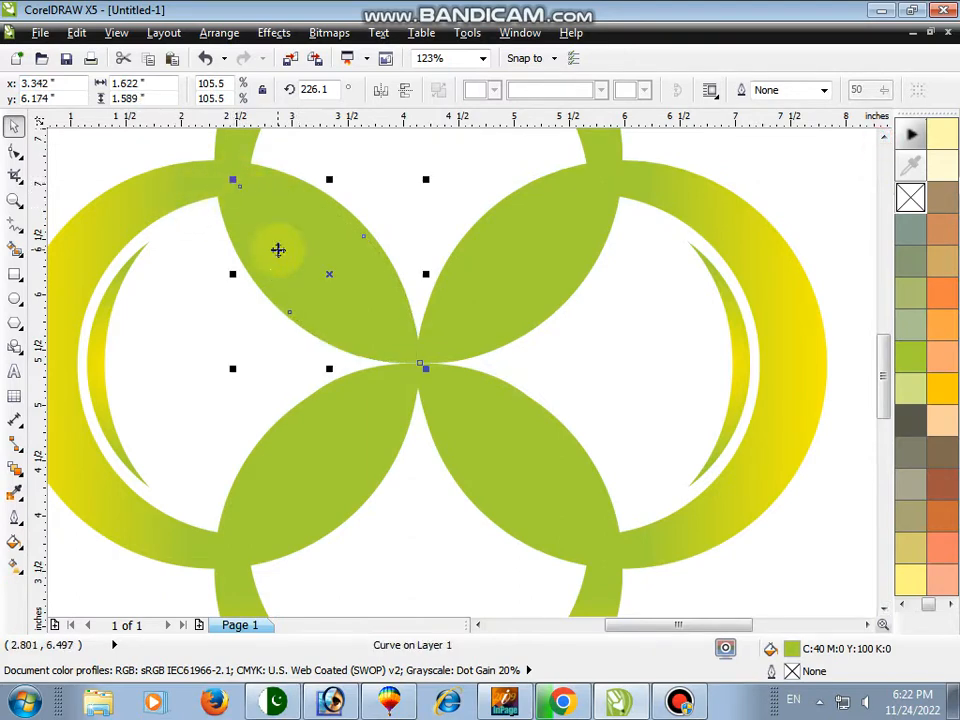
Select all four lenses and apply a radial gradient fill from green to yellow
shift+click(356, 415)
shift+click(491, 421)
shift+click(496, 296)
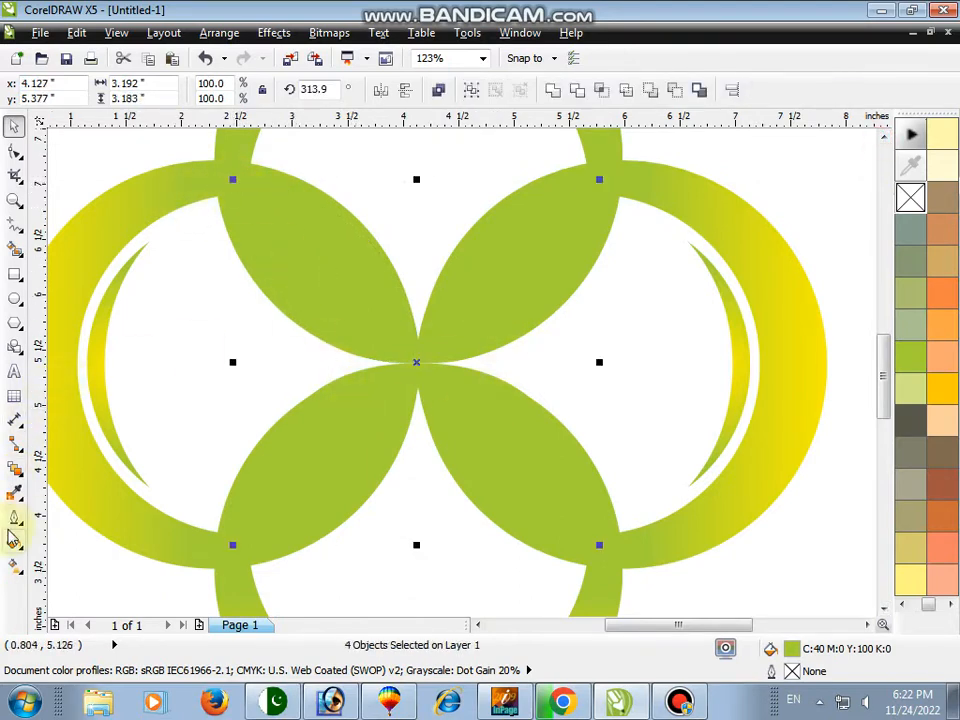
click(14, 567)
drag(301, 514, 397, 315)
click(118, 92)
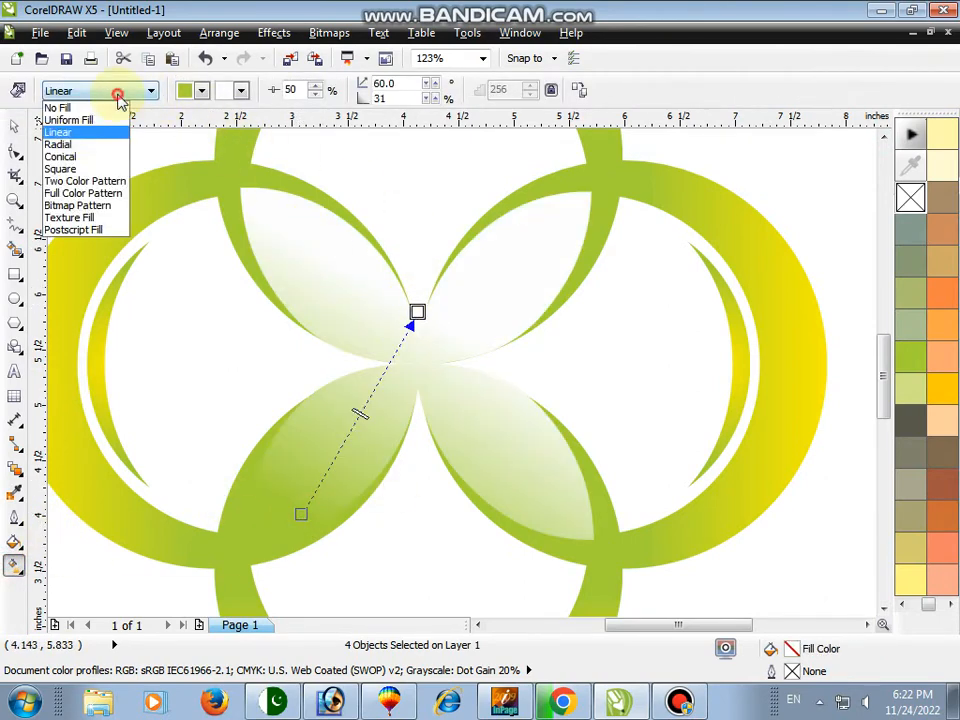
click(80, 158)
click(240, 91)
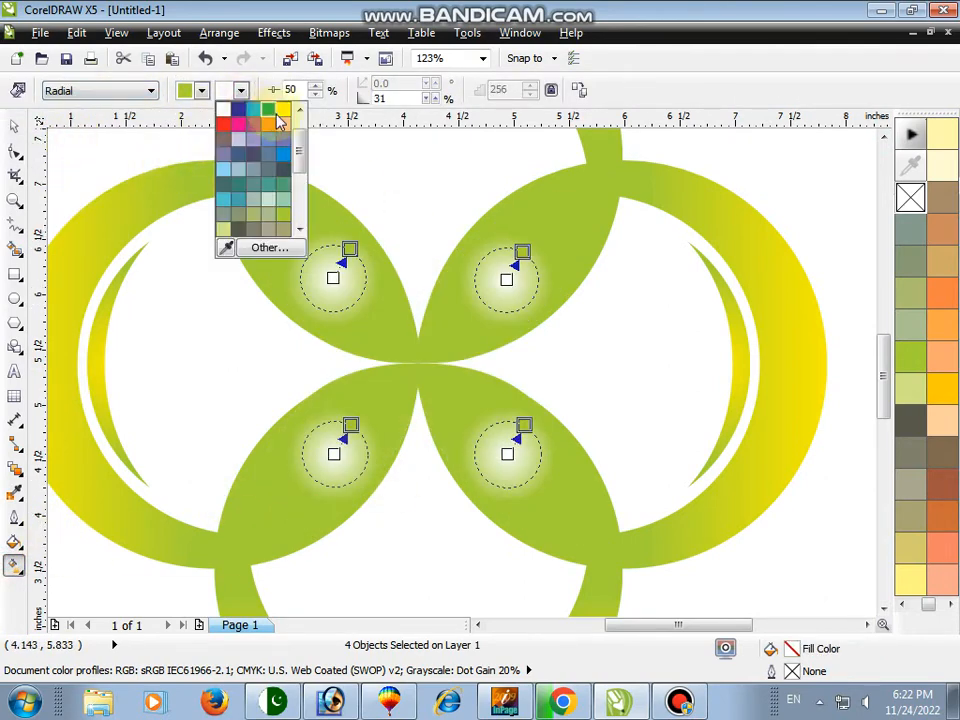
click(280, 117)
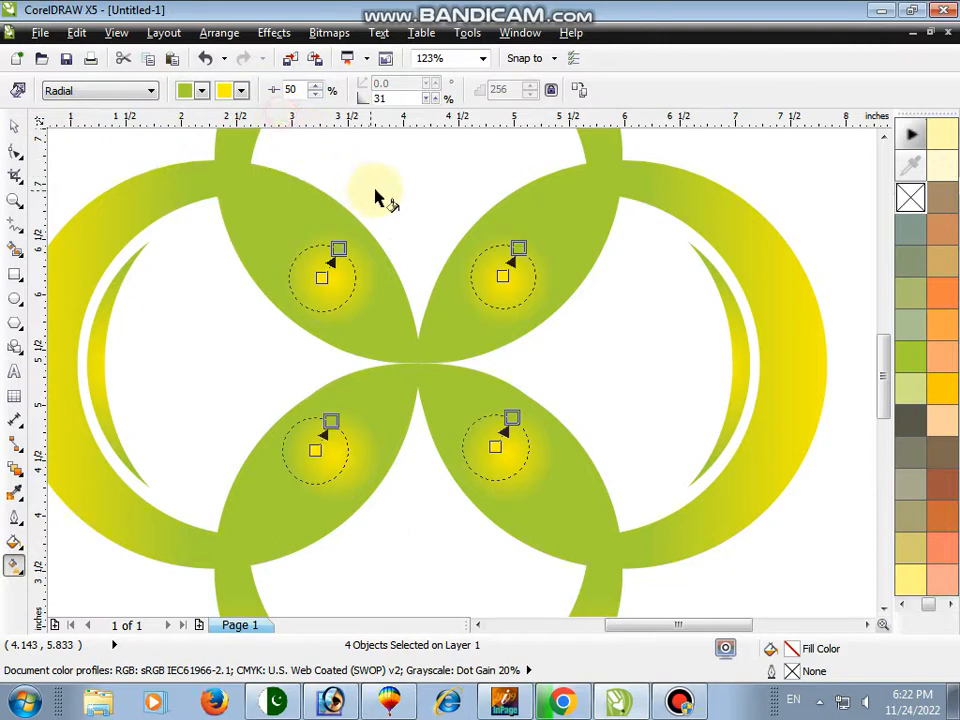
click(317, 87)
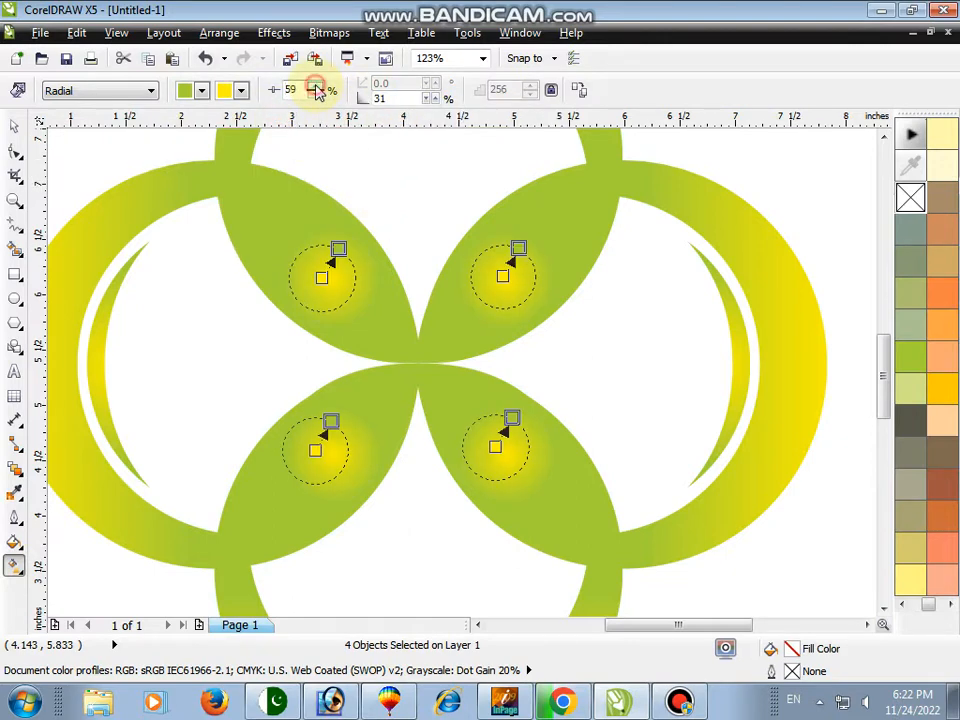
Change the upper-right lens's fill to a linear gradient
click(14, 127)
click(14, 202)
right_click(165, 174)
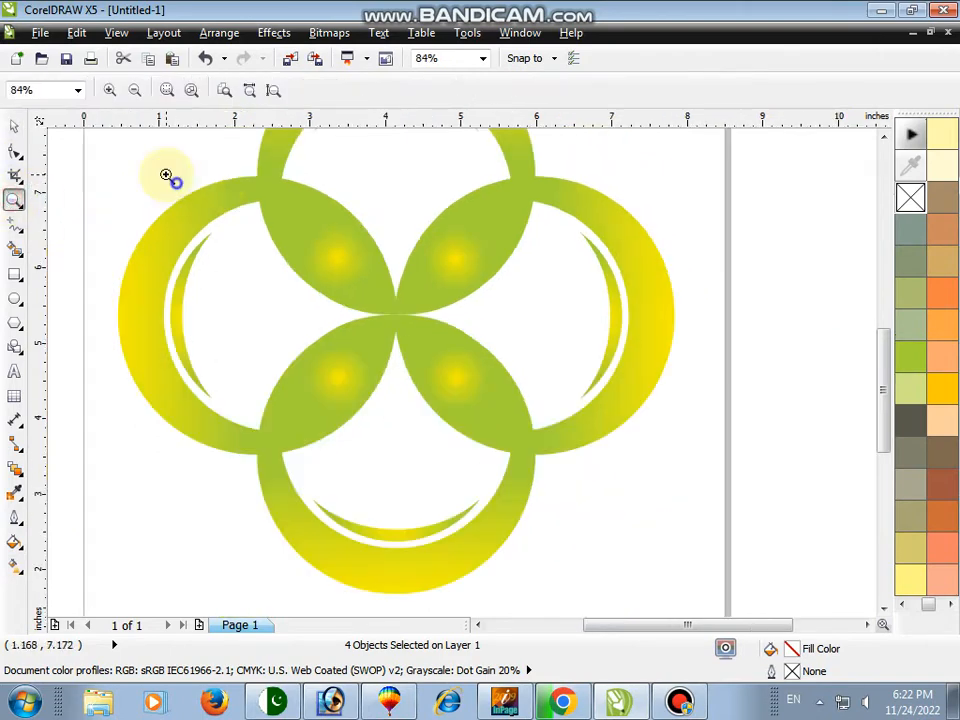
key(space)
key(space)
drag(134, 152, 703, 476)
key(space)
click(710, 157)
click(570, 229)
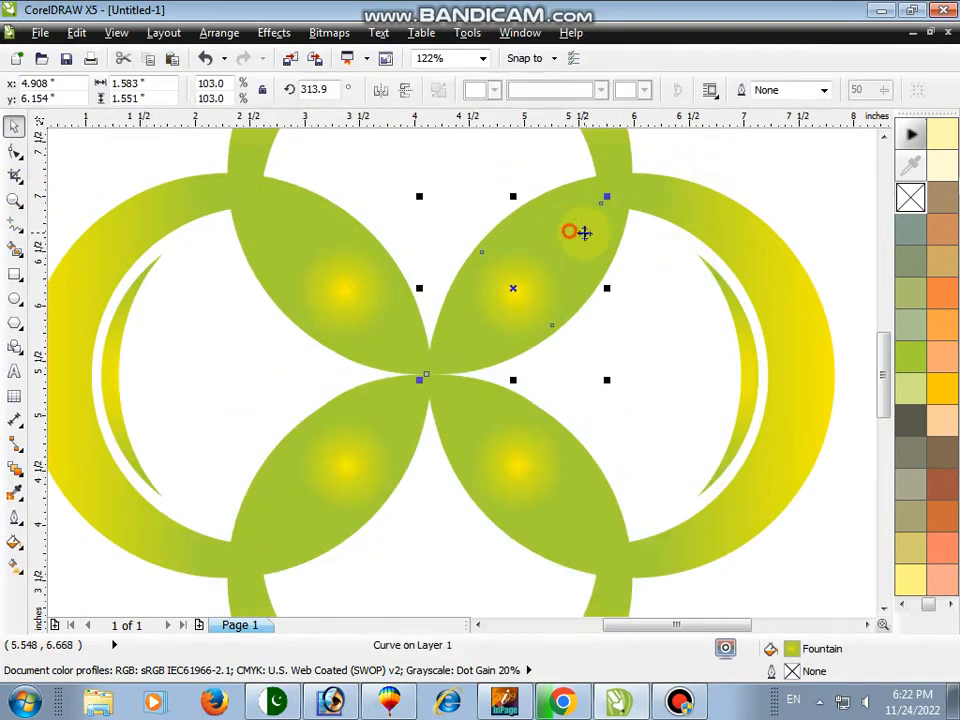
click(15, 566)
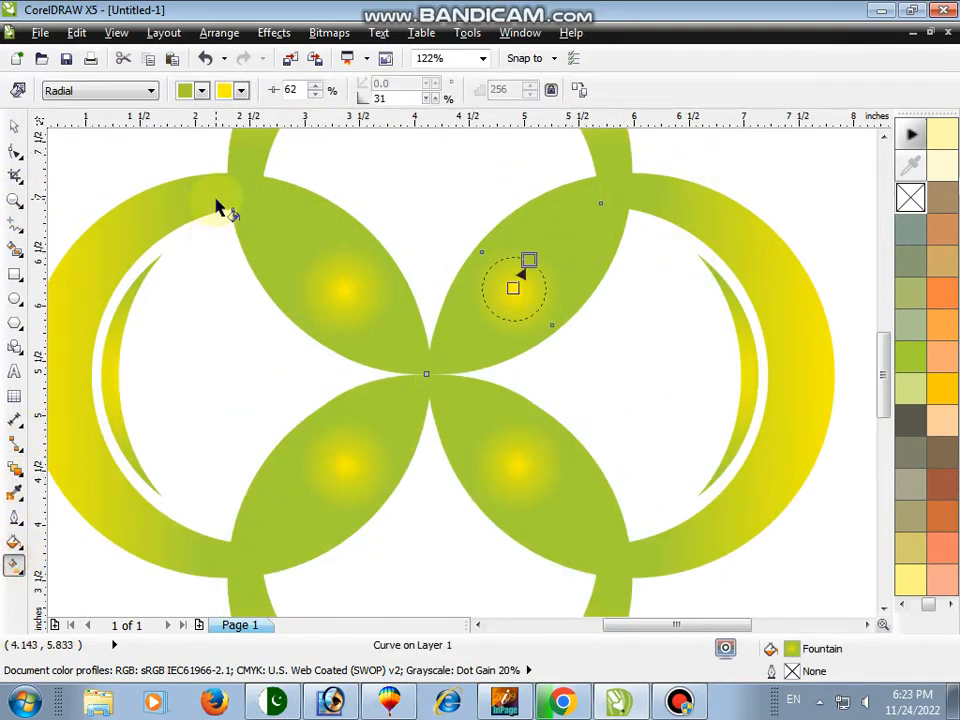
click(110, 91)
click(60, 132)
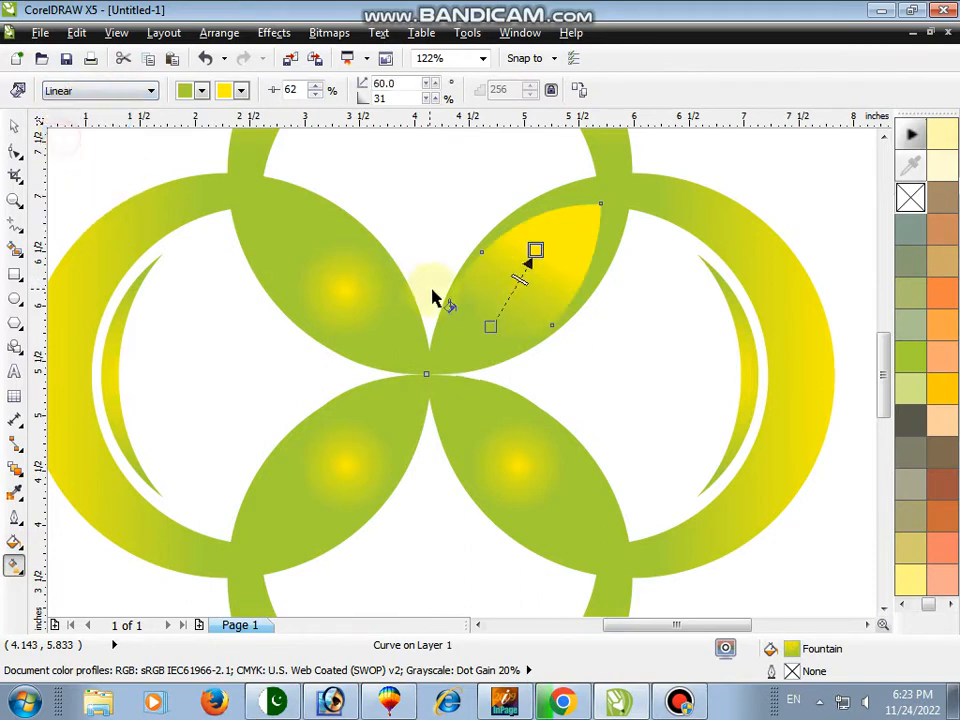
key(space)
Give the upper-left lens a linear gradient running toward its outer tip
click(330, 280)
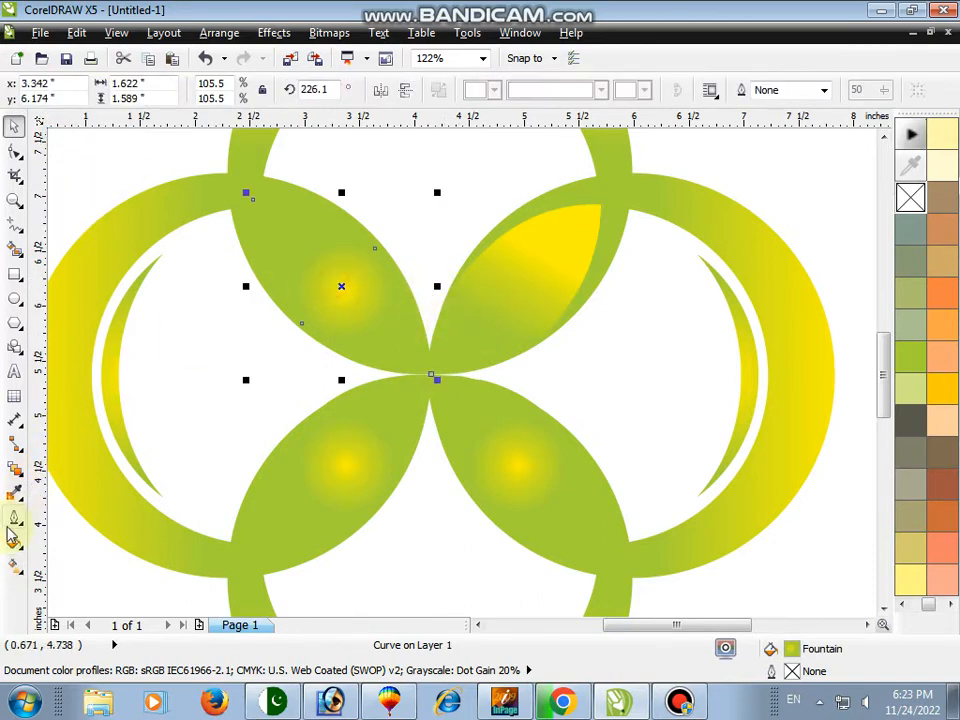
click(15, 566)
click(140, 91)
click(88, 133)
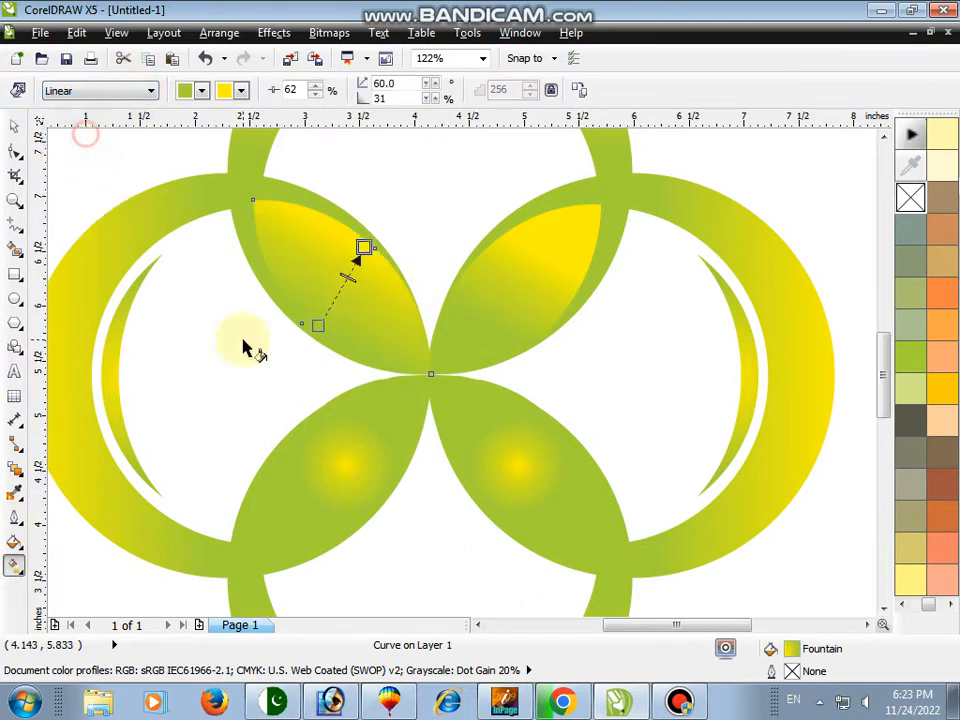
drag(385, 333, 299, 247)
key(space)
Give the lower-right lens a linear gradient running toward its outer tip
click(463, 456)
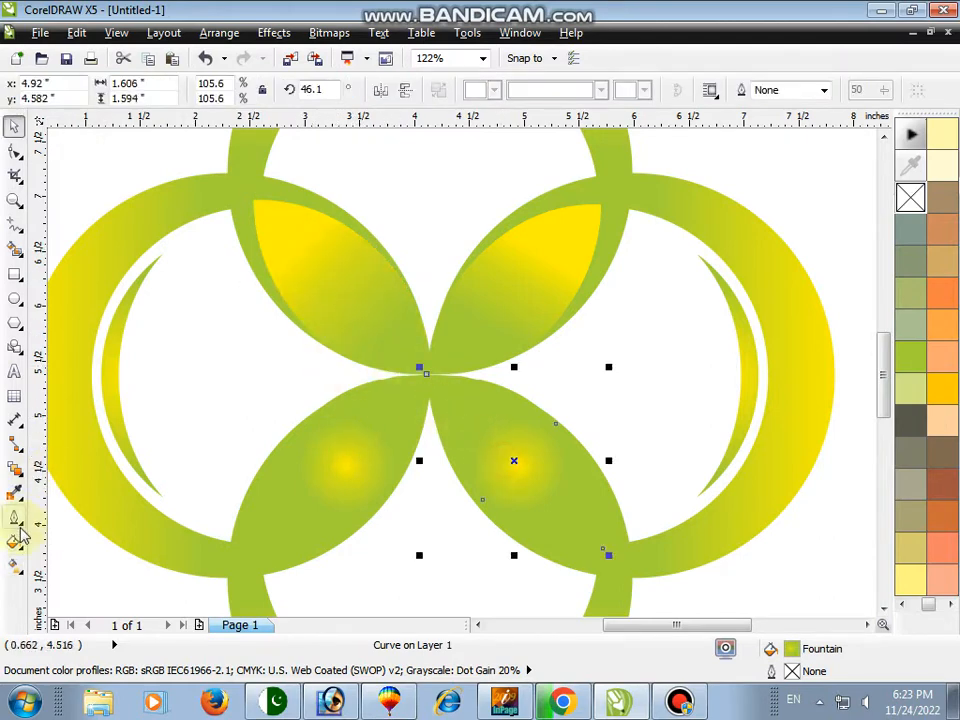
click(15, 566)
click(123, 91)
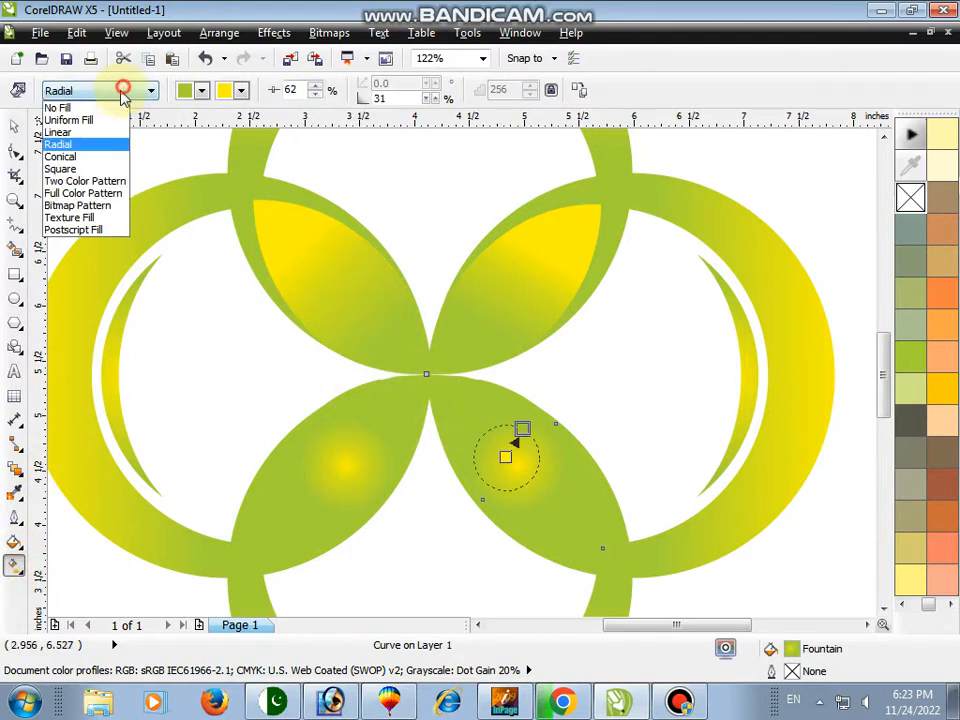
click(57, 132)
drag(464, 410, 563, 511)
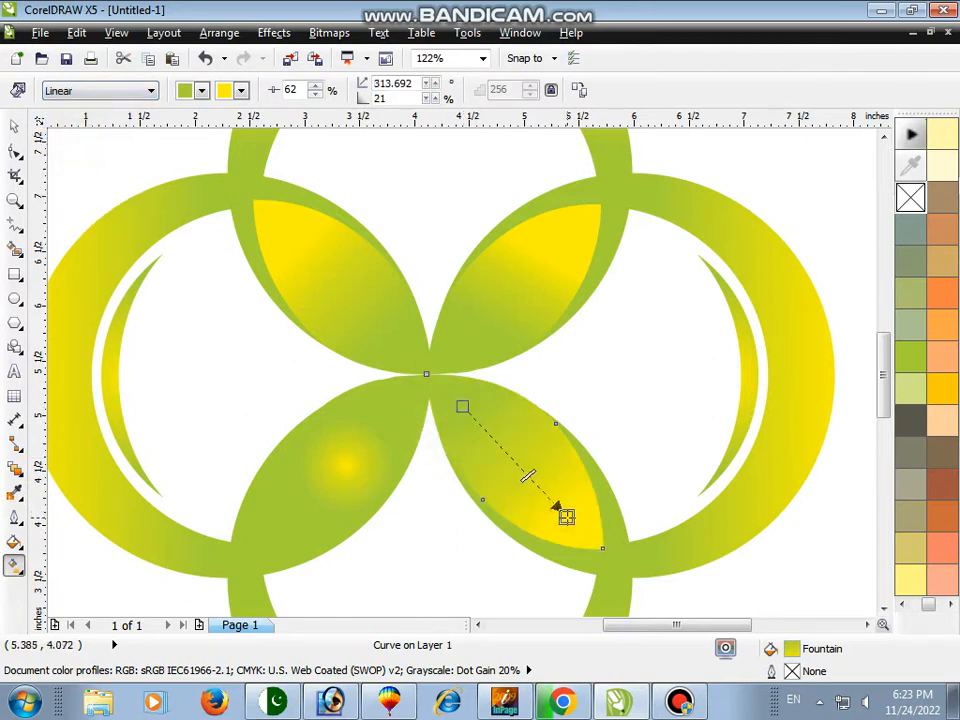
key(space)
Give the lower-left lens a linear gradient running toward its outer tip
click(369, 441)
click(13, 563)
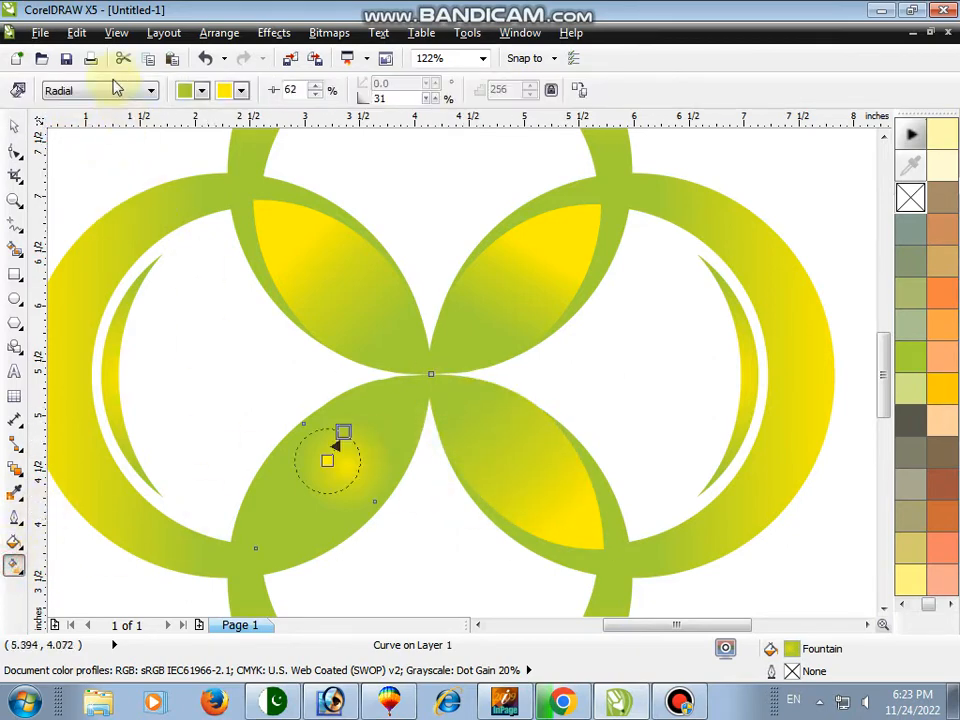
click(81, 100)
click(62, 131)
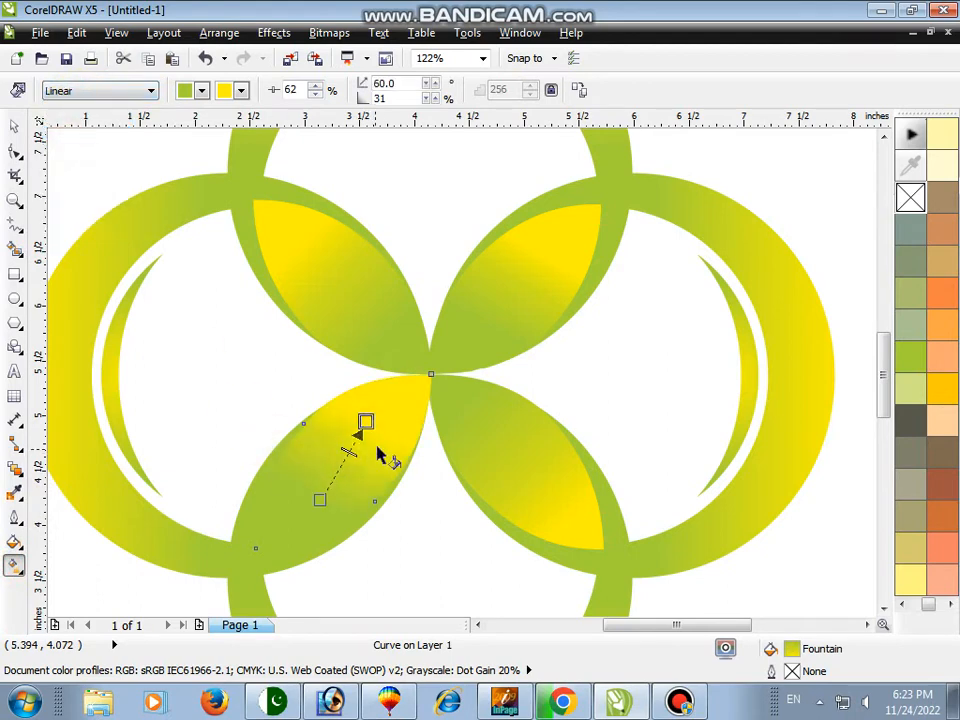
drag(395, 410, 329, 497)
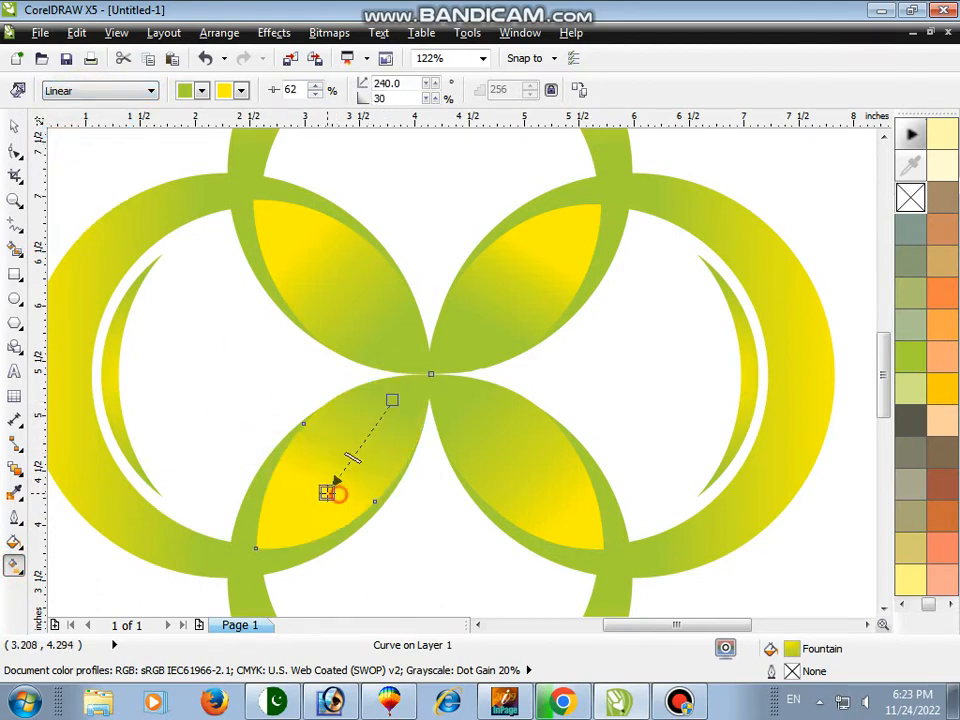
key(space)
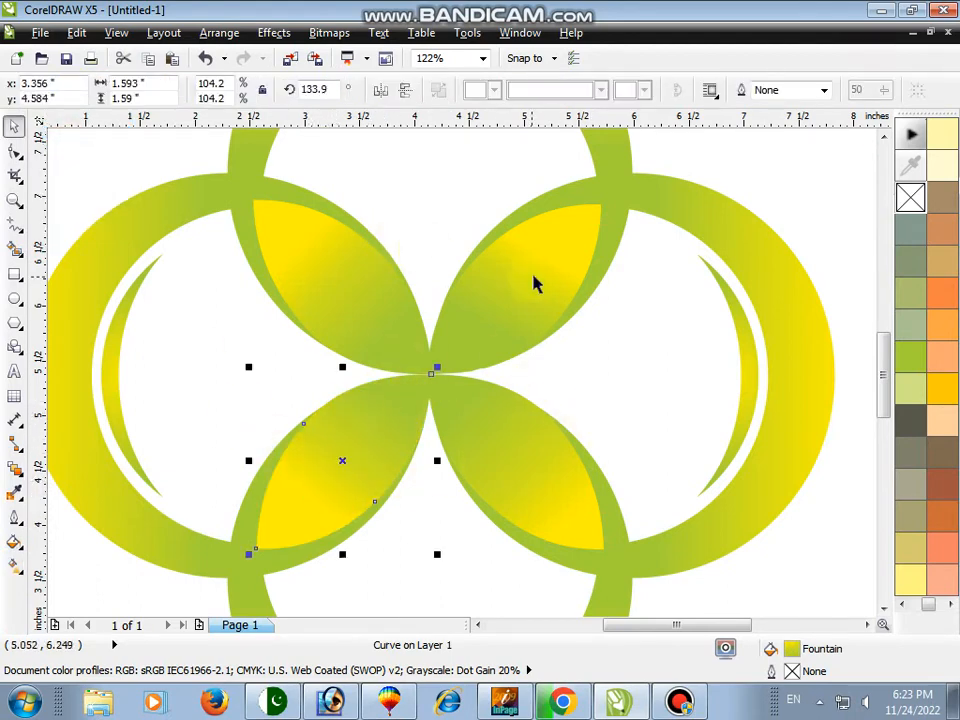
Select all four lenses and duplicate them scaled to 65% about the flower's centre
click(551, 251)
shift+click(379, 315)
shift+click(369, 420)
shift+click(523, 465)
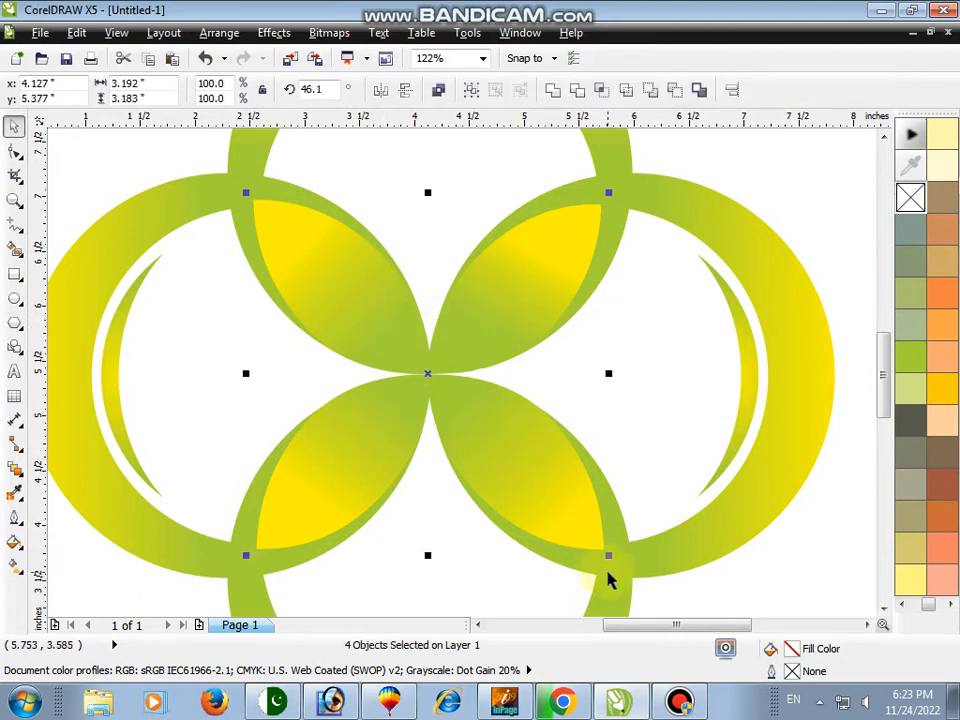
drag(610, 557, 553, 514)
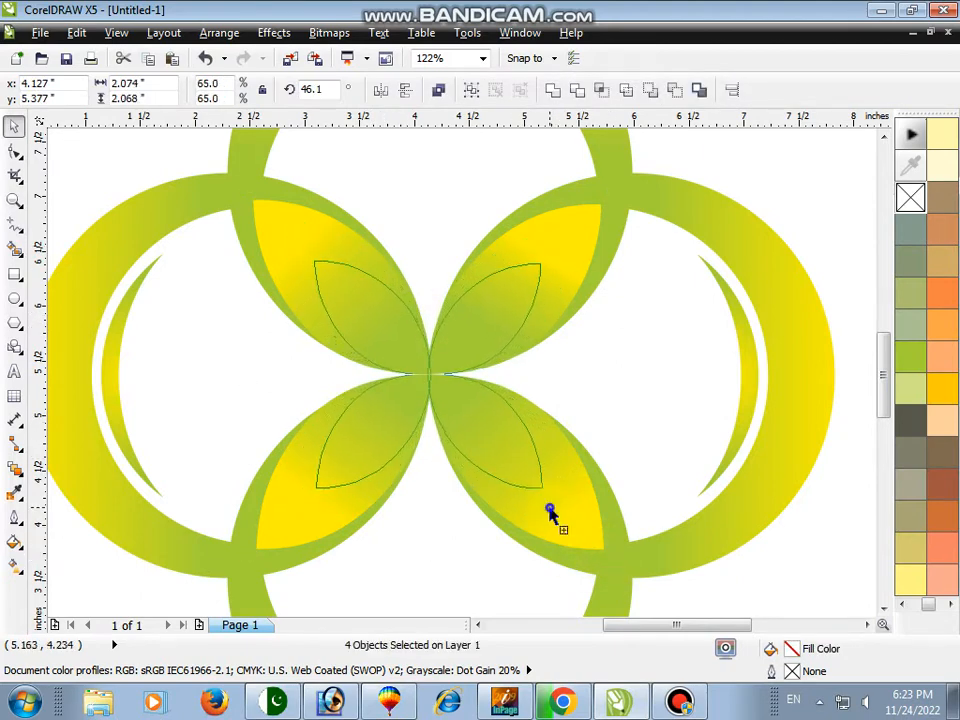
Redirect the gradient of the four smaller lenses so the yellow lies at the flower's centre
click(14, 563)
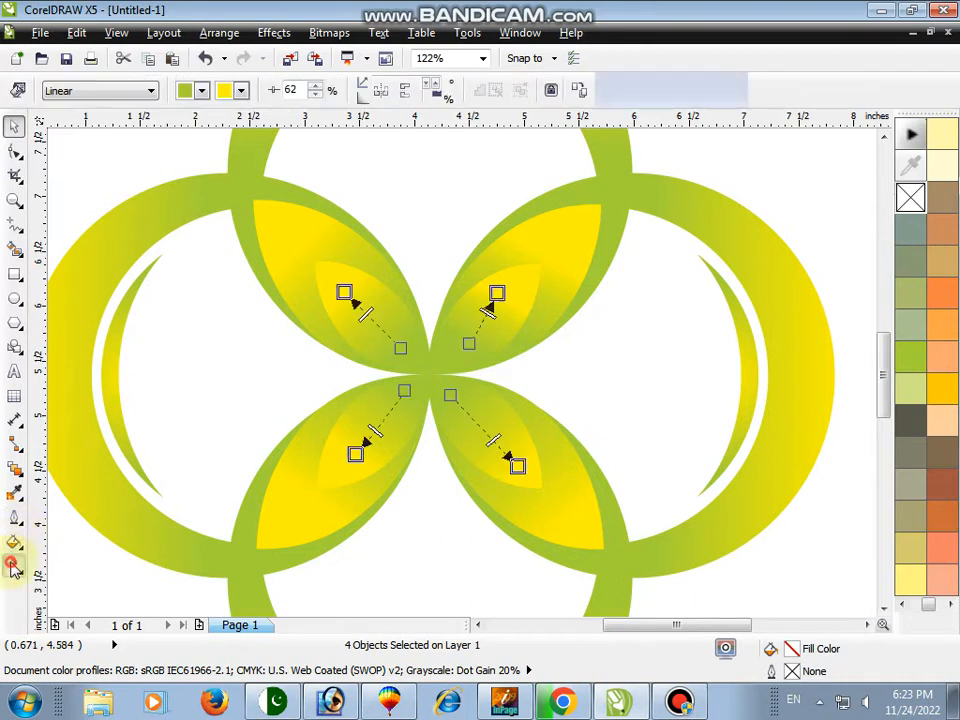
drag(515, 281, 437, 376)
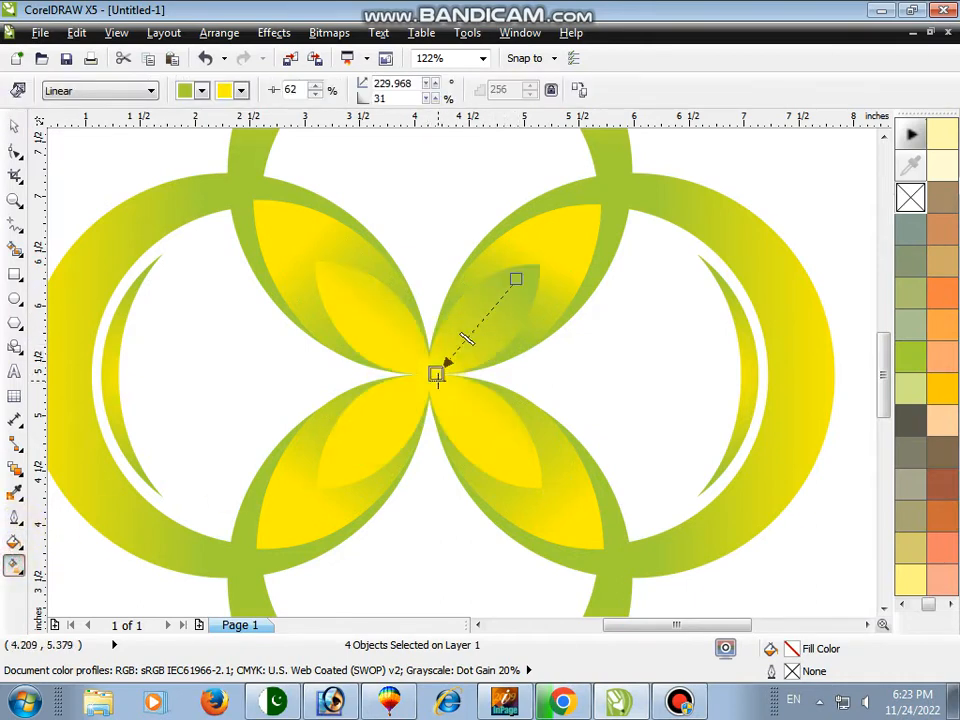
key(space)
Redraw the gradients of the upper-left and lower-left small lenses to run outward from the centre
click(369, 315)
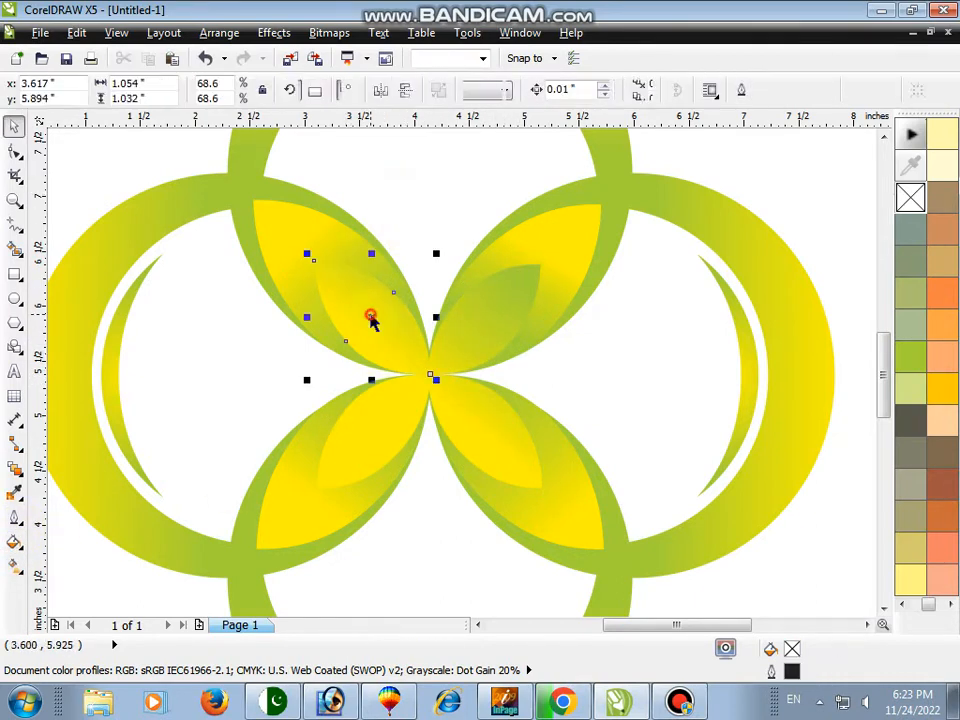
click(15, 563)
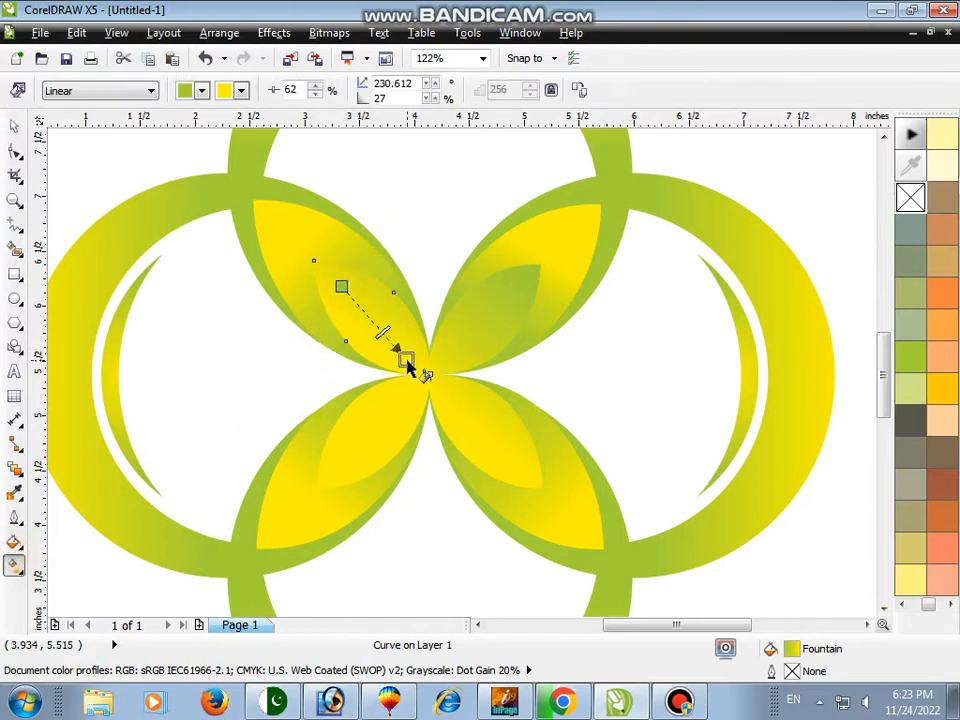
drag(407, 365, 406, 360)
drag(342, 461, 390, 399)
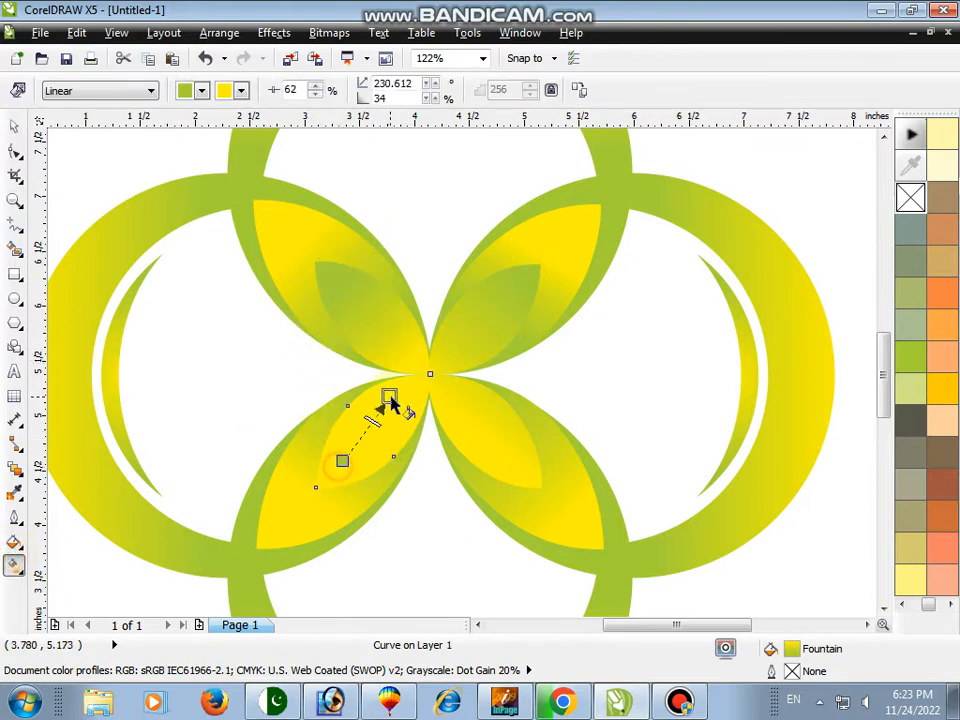
Adjust the lower-right small lens's gradient start point near the flower's centre
drag(478, 423, 464, 405)
key(ctrl+z)
key(space)
click(493, 425)
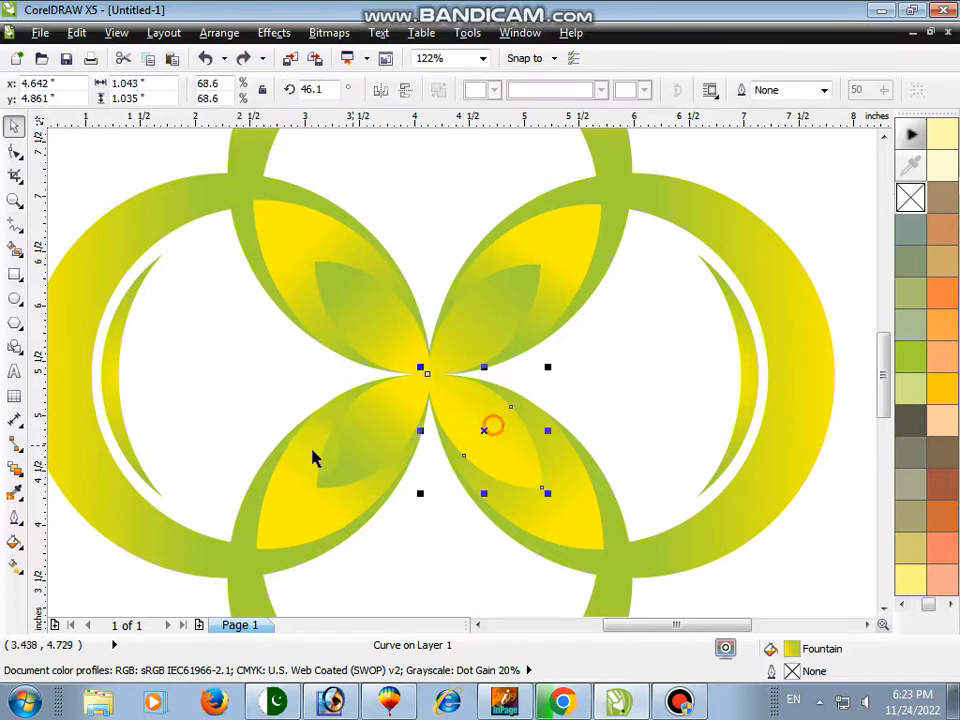
click(14, 563)
drag(457, 399, 453, 394)
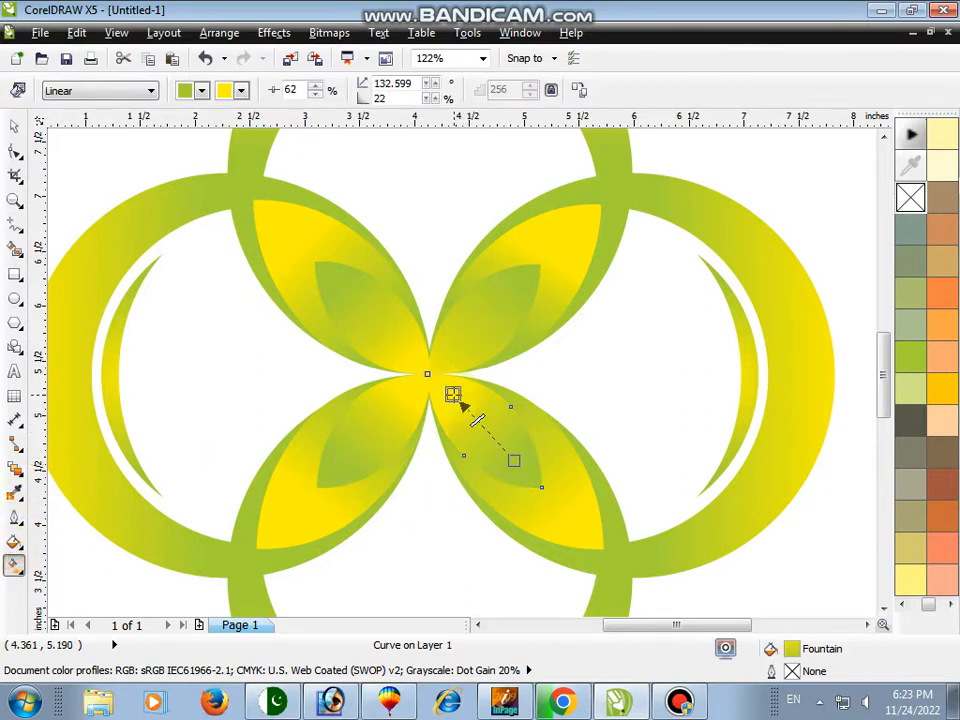
Select every part of the flower logo and group them together
key(space)
click(12, 204)
right_click(154, 193)
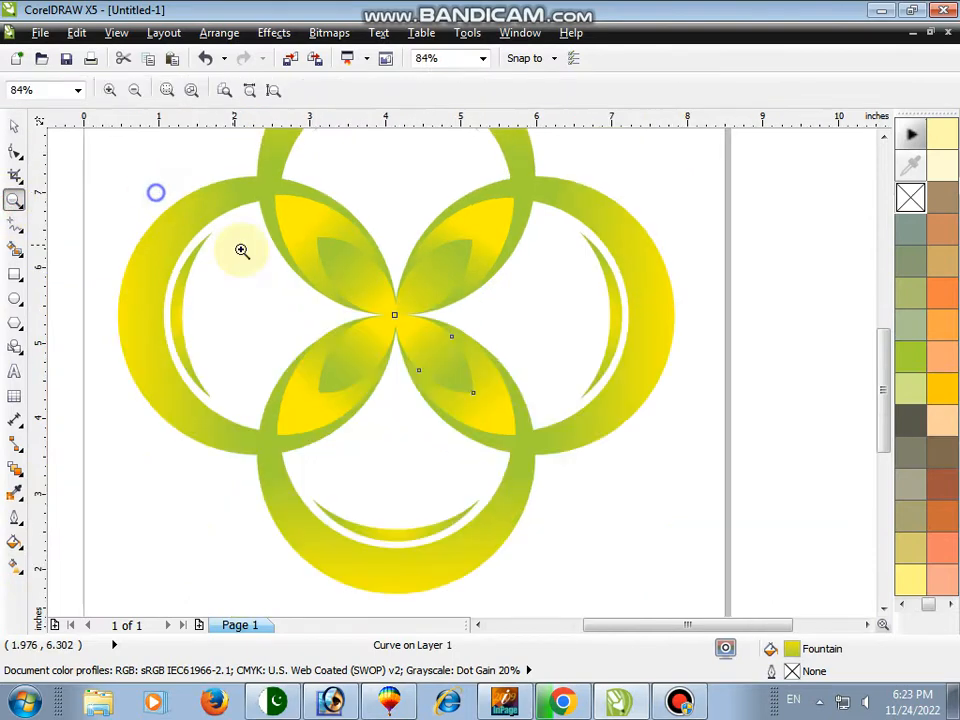
right_click(257, 230)
key(space)
click(289, 231)
key(space)
drag(268, 182, 652, 526)
key(space)
click(740, 471)
key(space)
right_click(562, 367)
key(space)
key(ctrl+g)
key(space)
key(space)
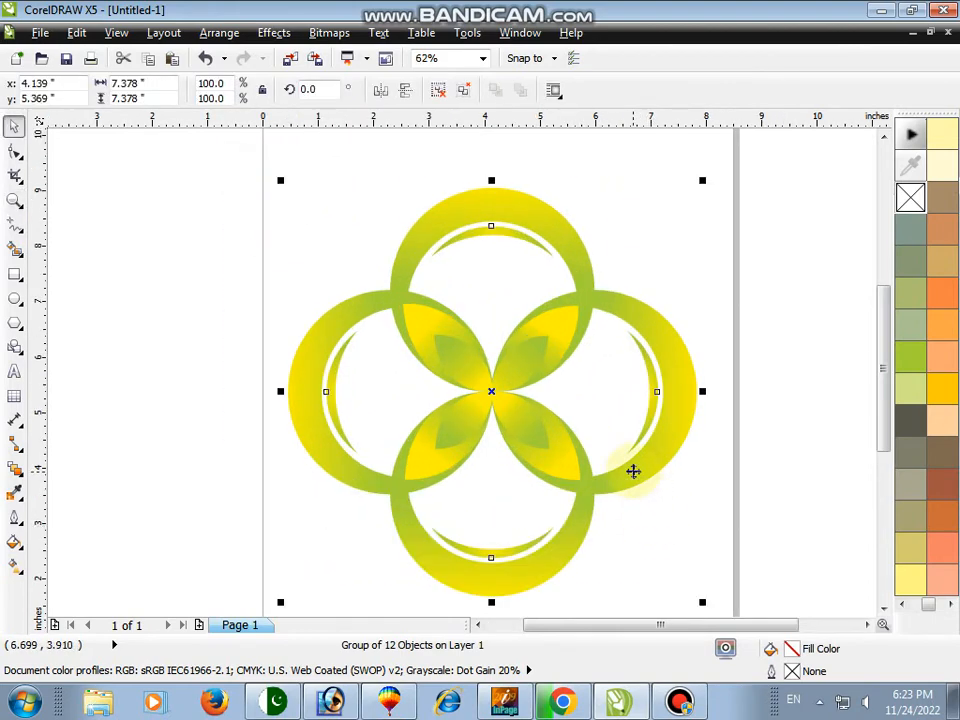
Preview the grouped logo full screen, then zoom out to view the whole page
mouse_move(596, 512)
mouse_down()
mouse_move(585, 527)
mouse_move(594, 515)
mouse_up()
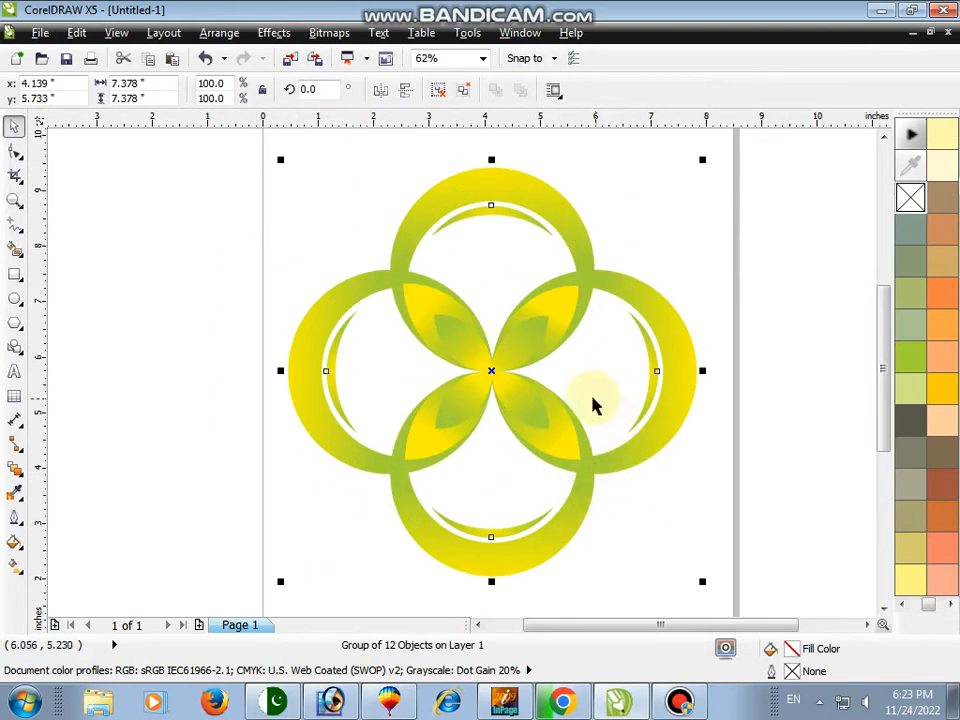
key(F9)
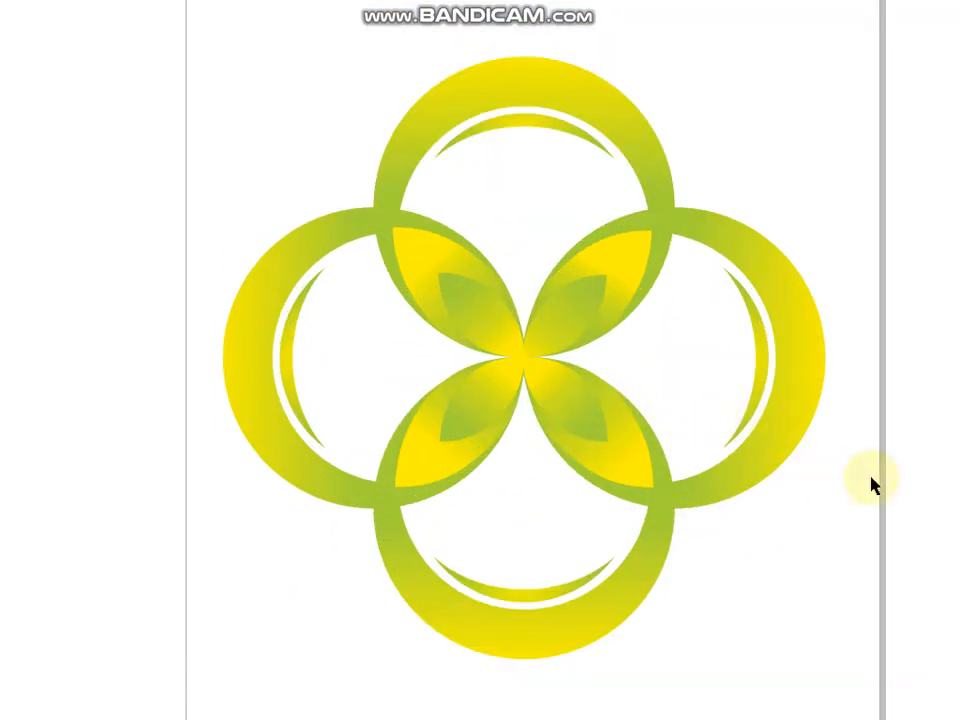
click(813, 583)
click(14, 202)
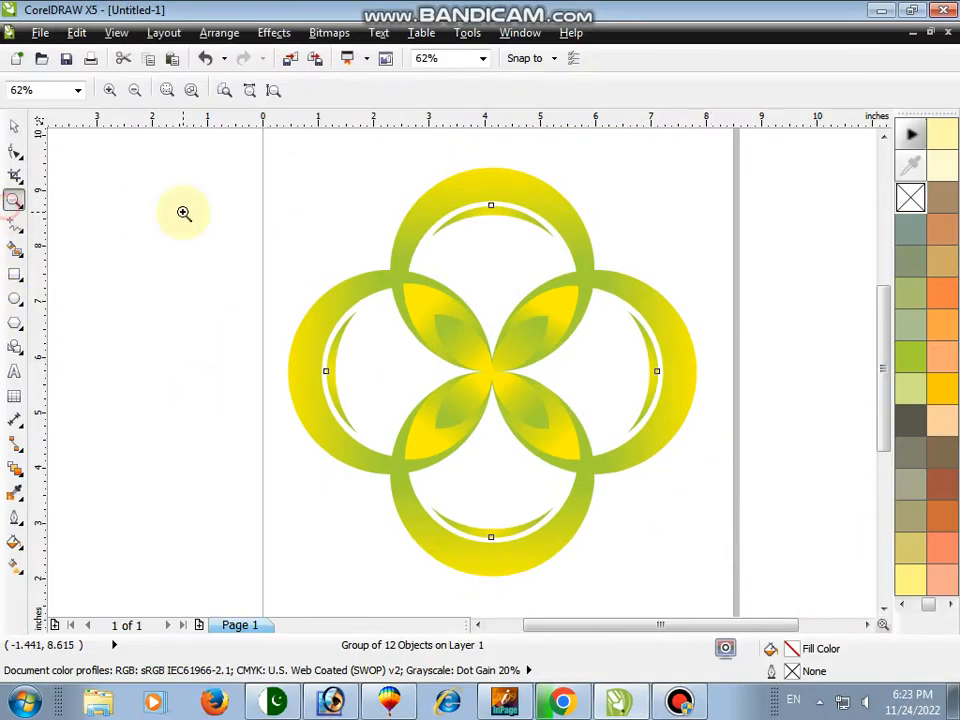
right_click(184, 218)
drag(234, 154, 780, 552)
right_click(549, 446)
key(space)
key(space)
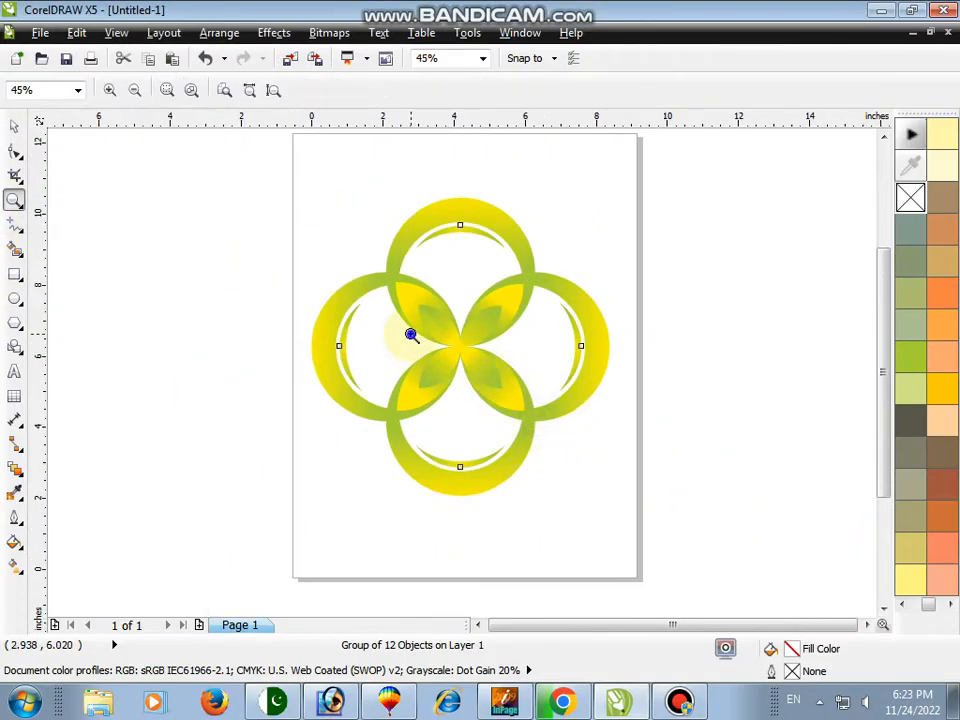
key(shift+F4)
Duplicate the grouped logo to the right of the page
key(space)
drag(456, 363, 664, 356)
right_click(664, 356)
key(space)
drag(449, 195, 897, 521)
key(space)
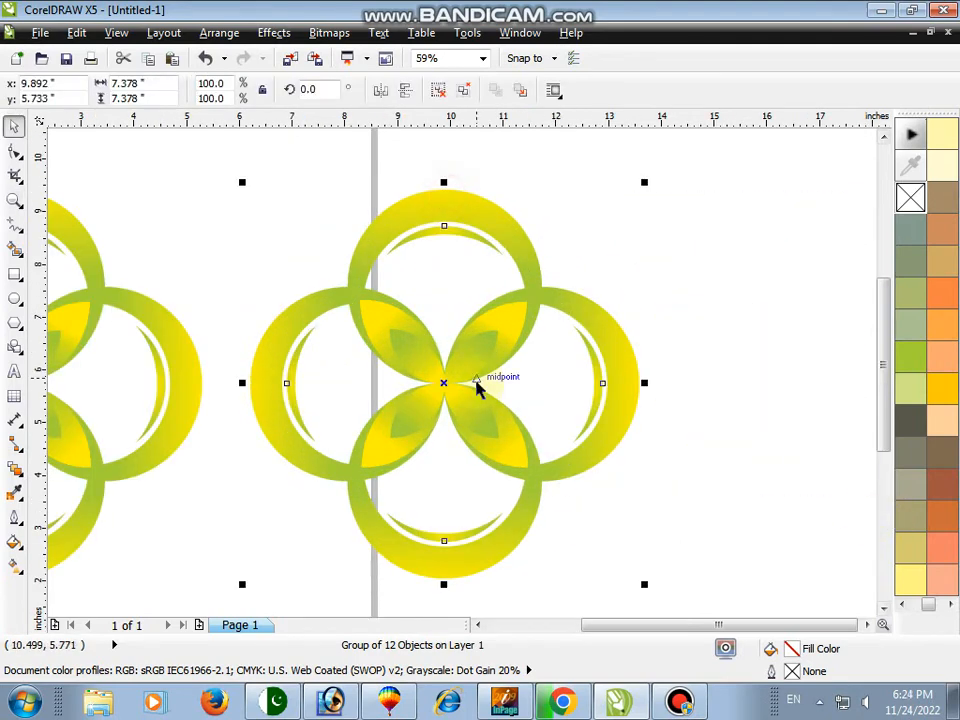
Recolour all gradients of the copied logo to run from dark blue to light blue
click(15, 566)
click(201, 90)
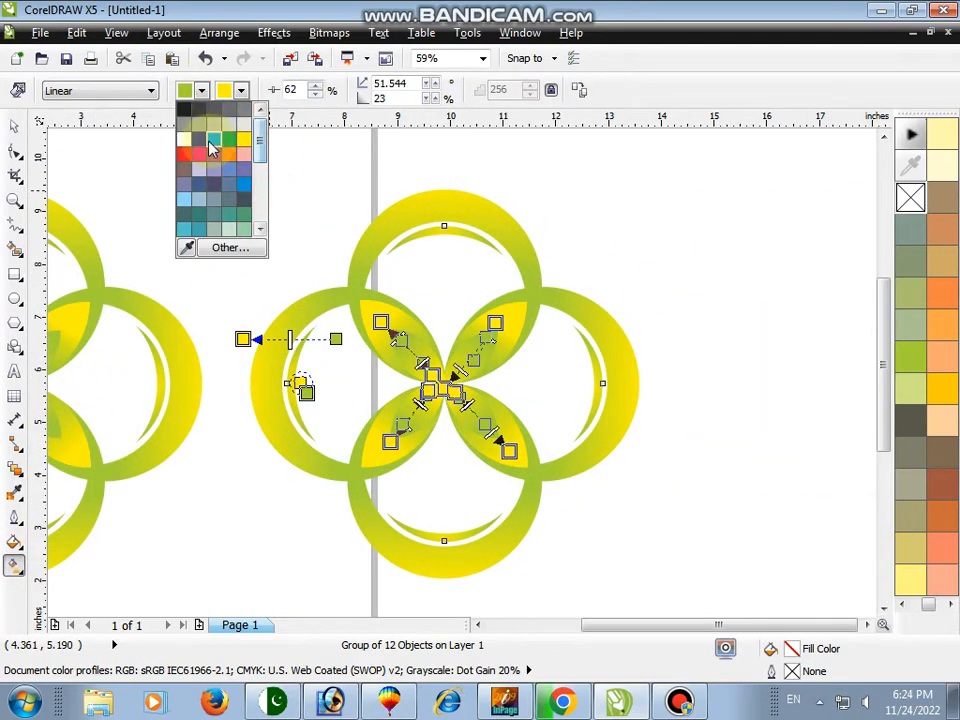
click(200, 145)
click(241, 90)
click(285, 175)
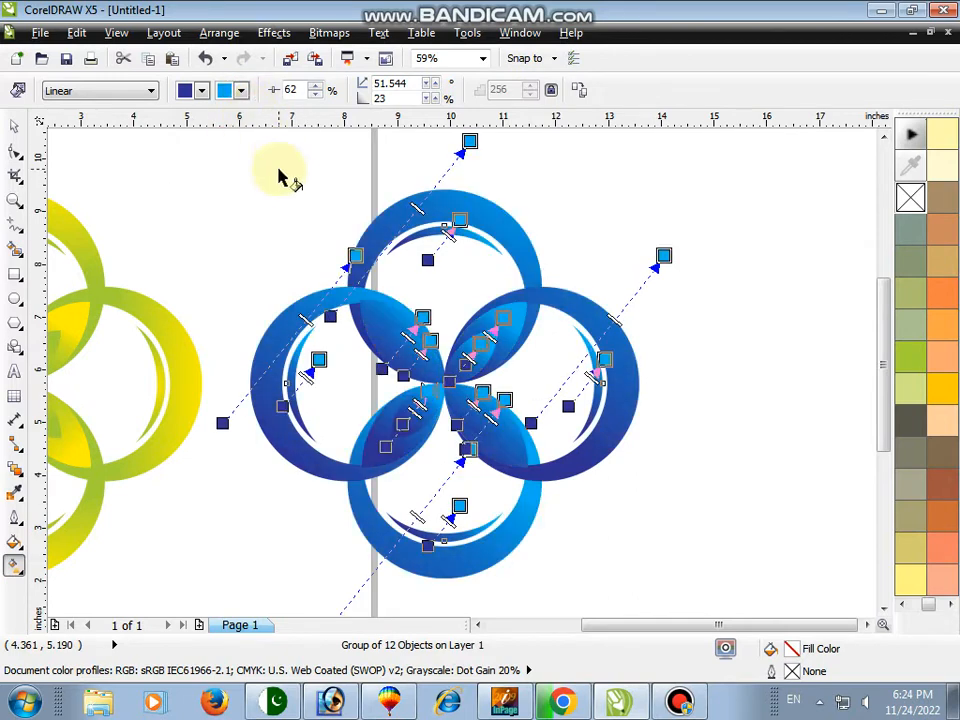
key(space)
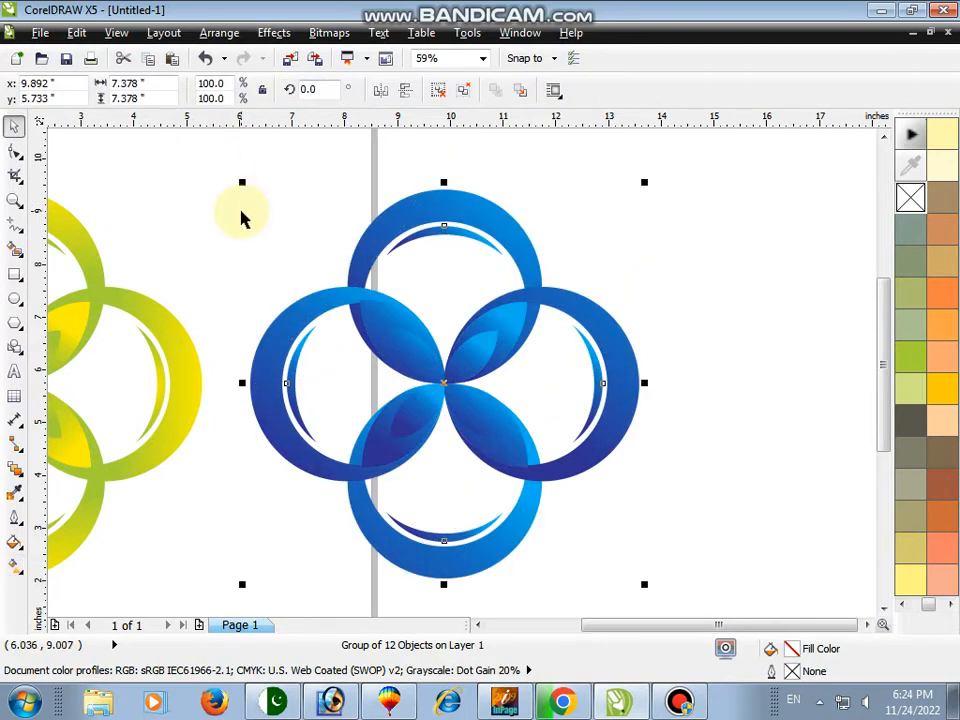
Zoom in on the blue logo copy and ungroup it
click(240, 216)
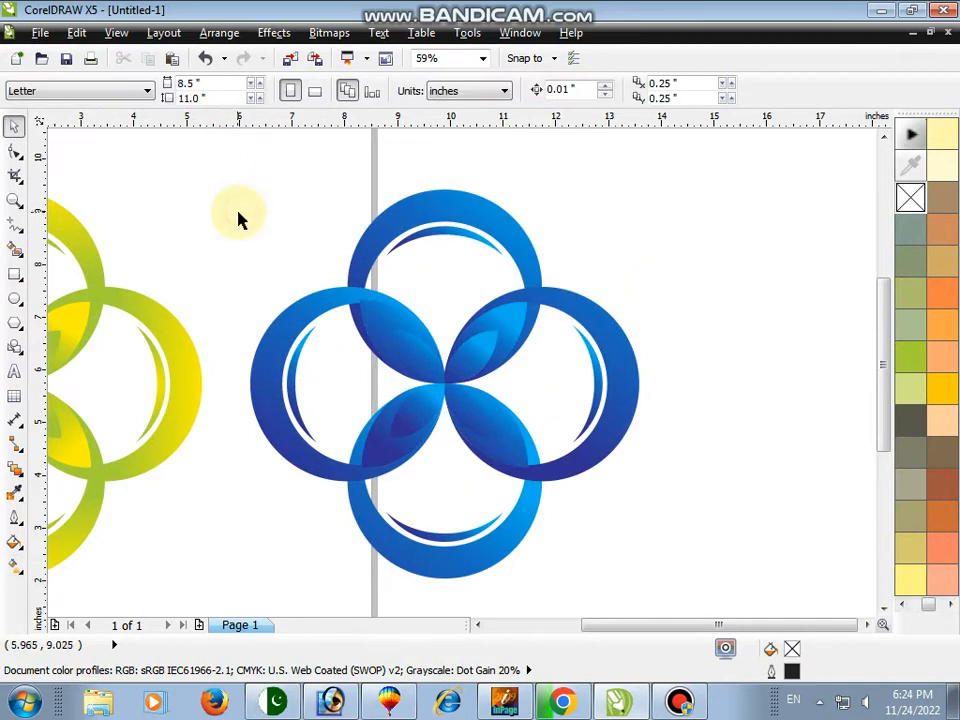
click(14, 200)
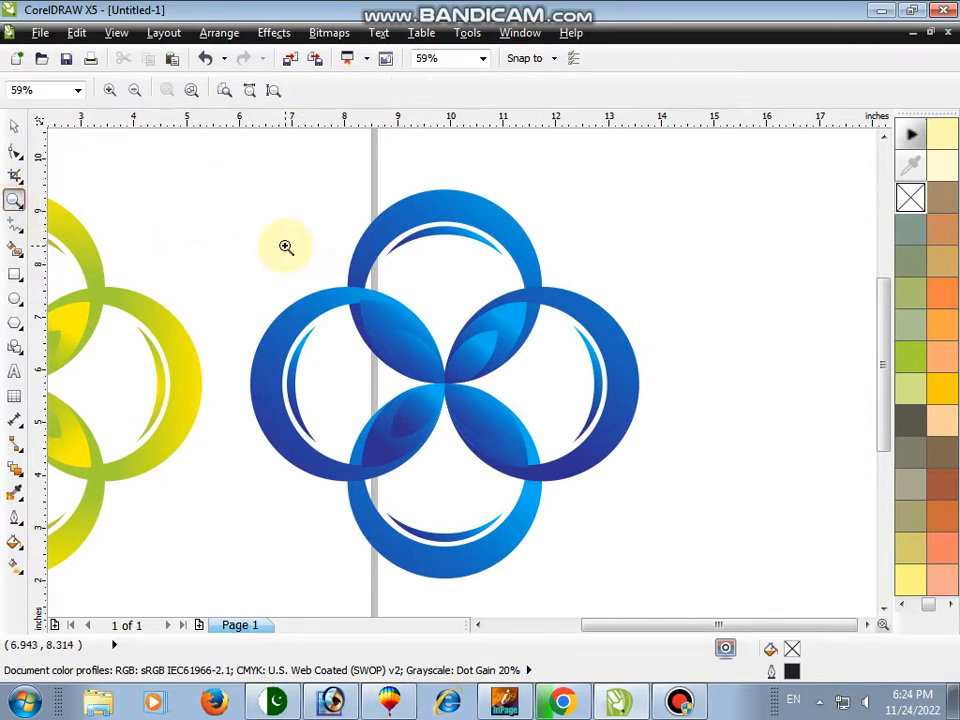
click(435, 375)
key(space)
click(326, 272)
key(F3)
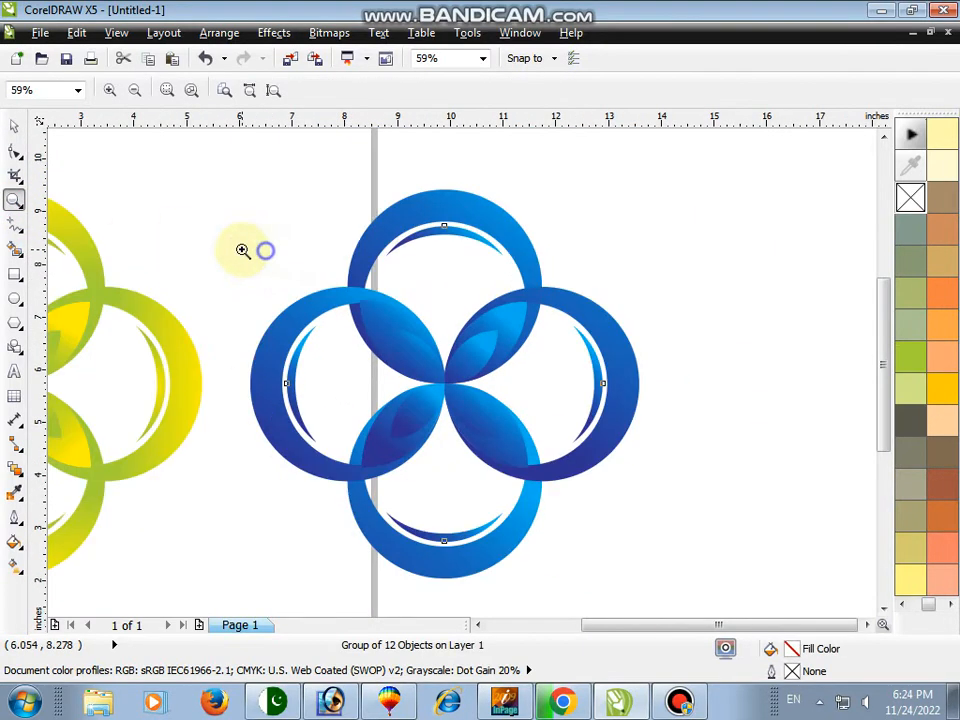
key(F2)
drag(171, 180, 765, 562)
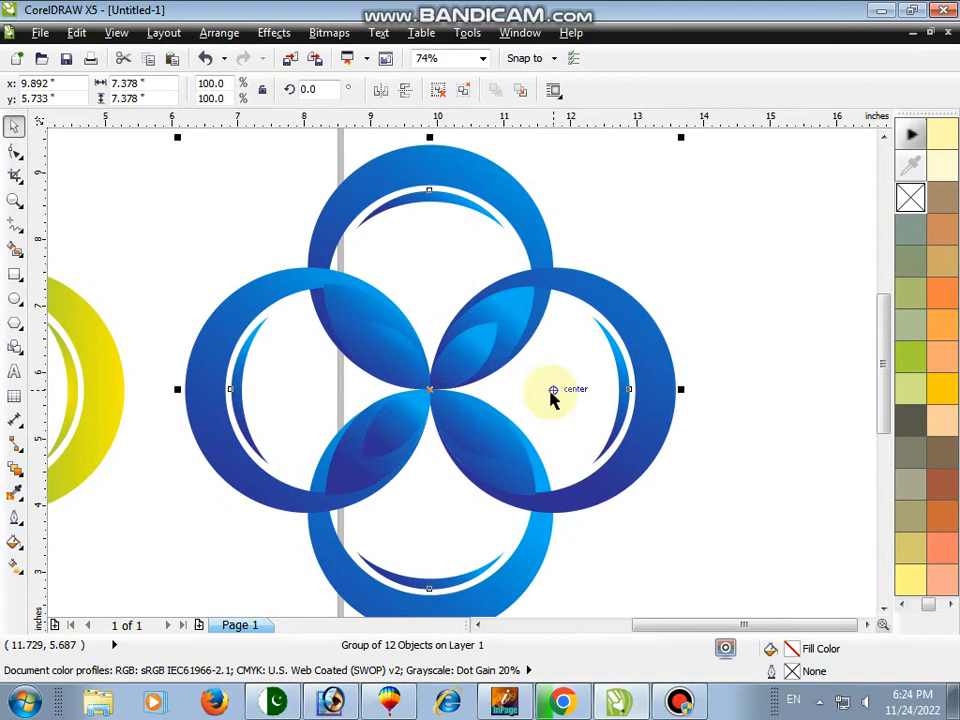
click(438, 90)
Redraw the upper-left large lens's gradient so it runs outward from the flower's centre
click(349, 313)
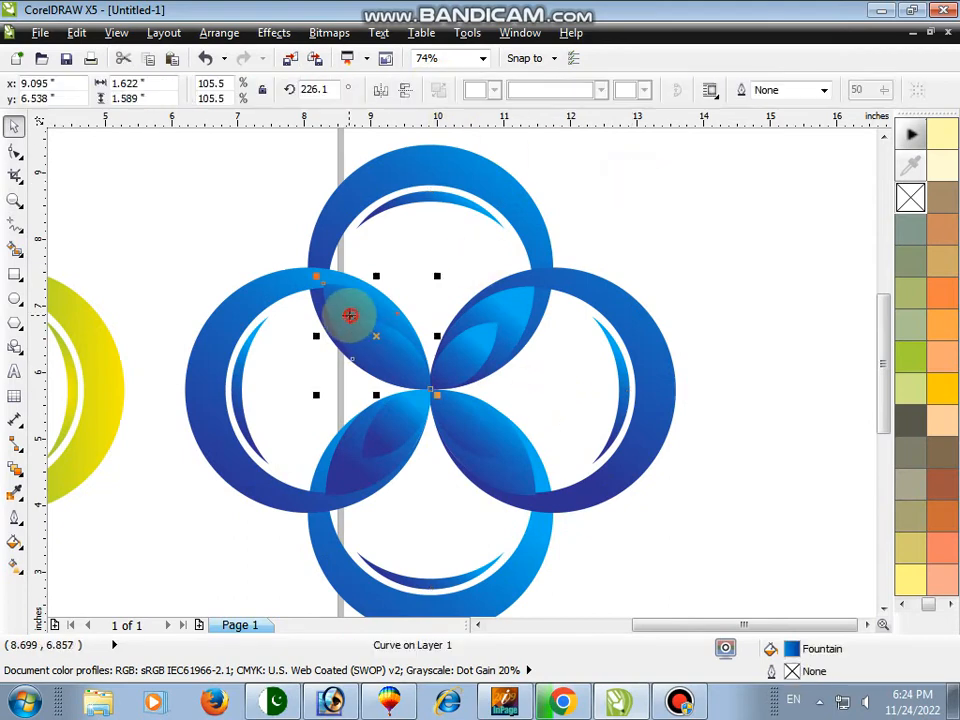
click(15, 538)
click(14, 565)
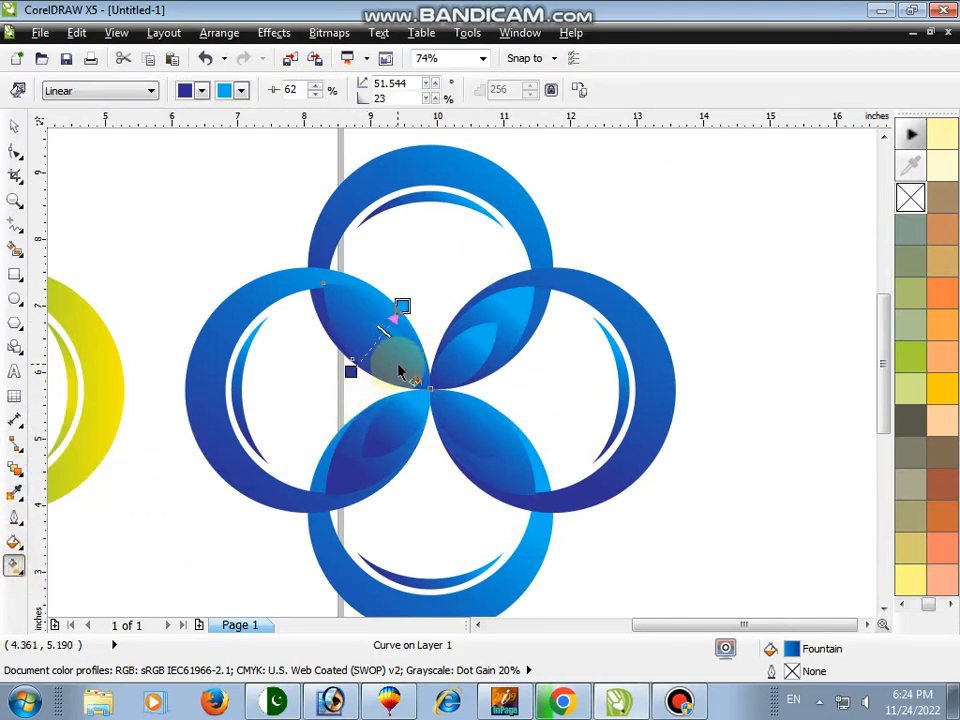
drag(399, 372, 339, 304)
Redraw the gradients of the lower-right and lower-left large lenses between the centre and their outer tips
click(507, 333)
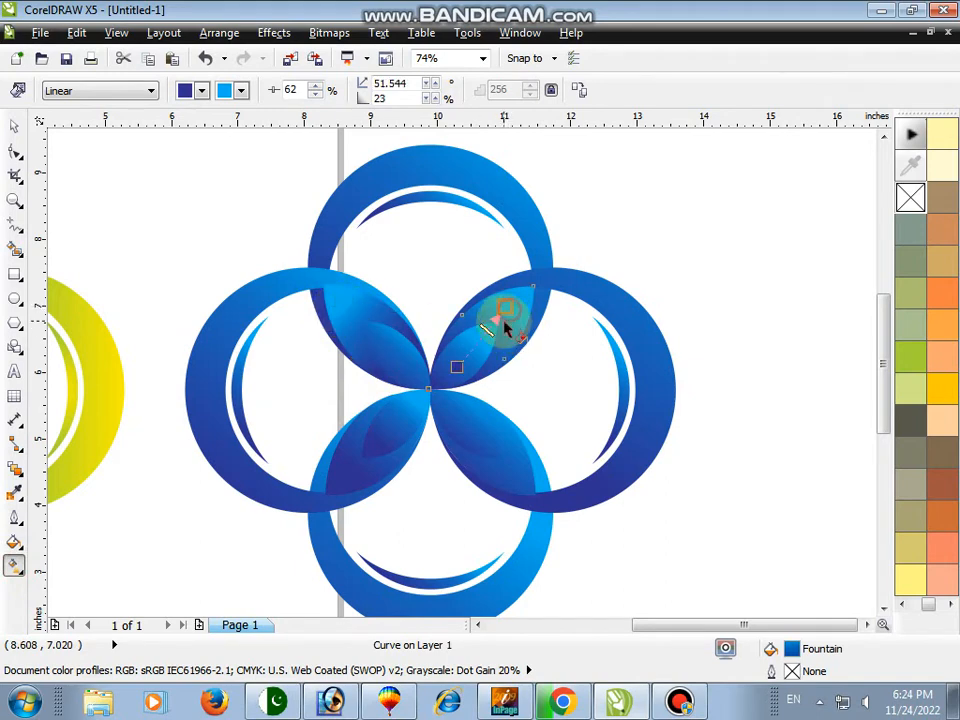
click(490, 460)
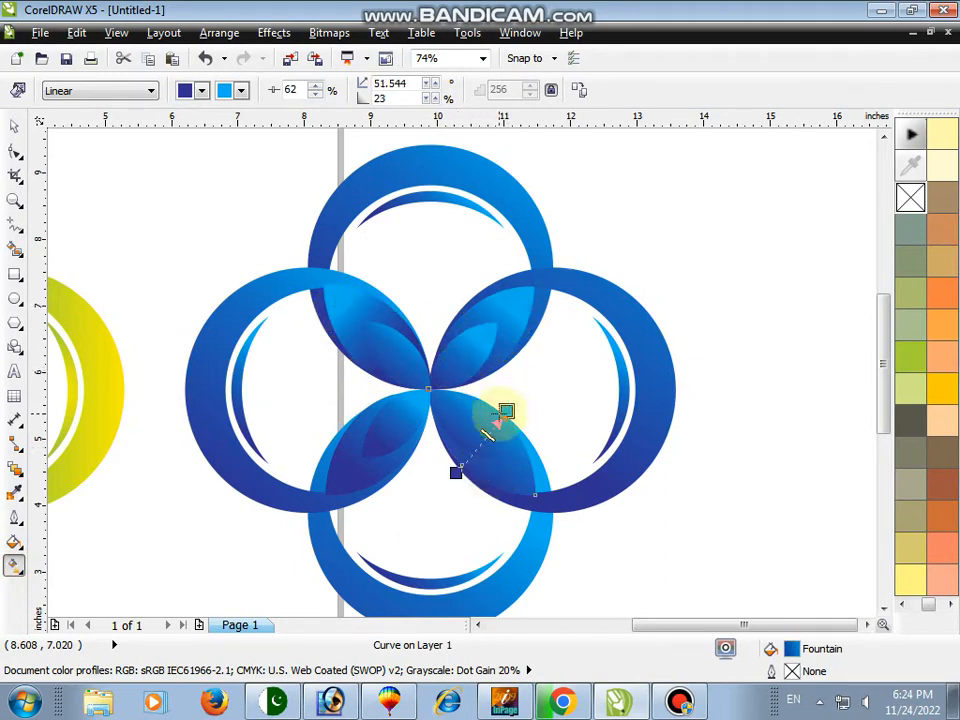
drag(462, 425, 512, 473)
click(370, 460)
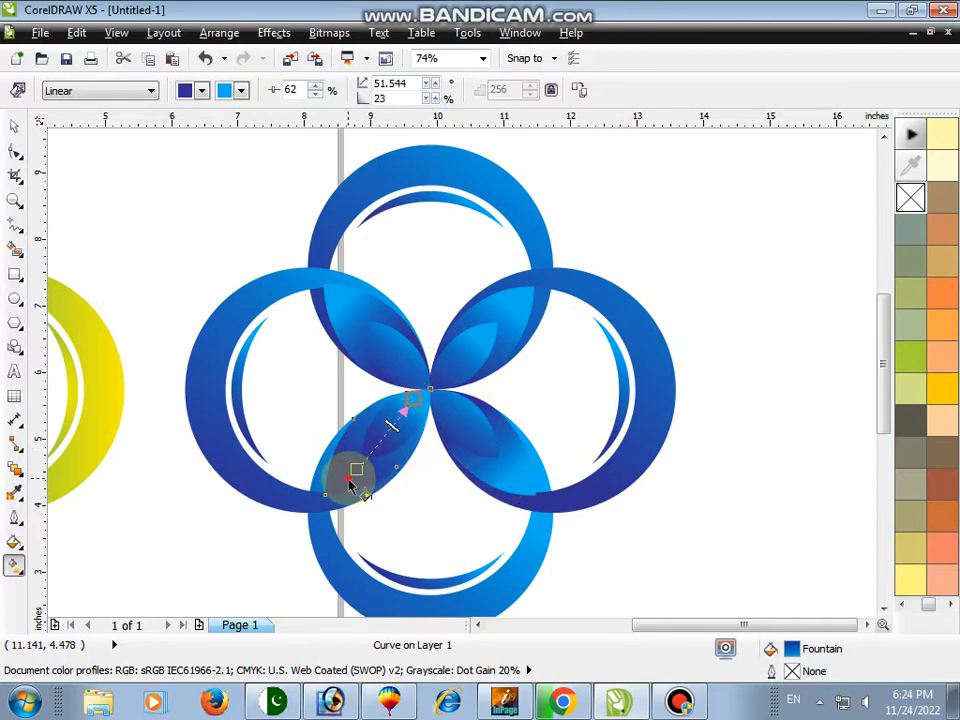
drag(350, 483, 390, 404)
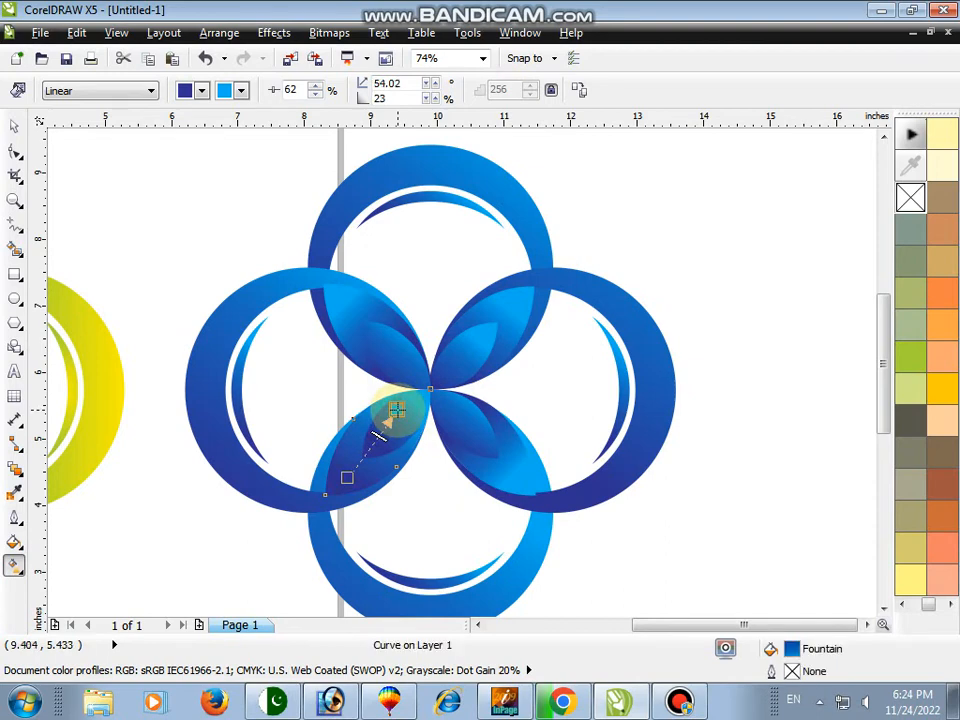
Redraw the top crescent's gradient vertically downward from its upper edge
click(445, 201)
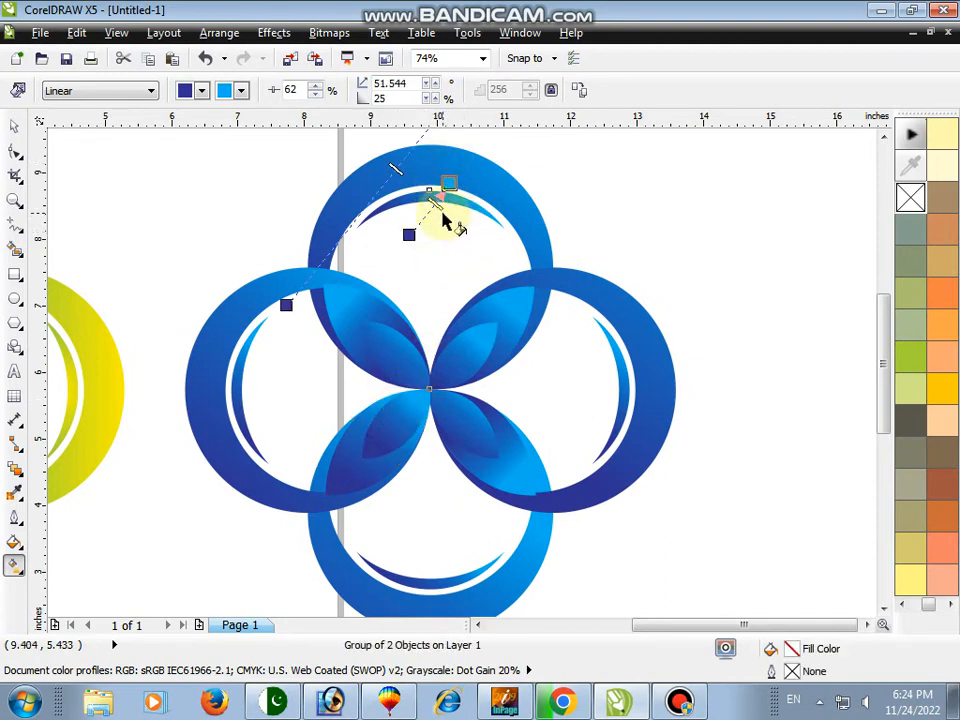
drag(425, 207, 424, 248)
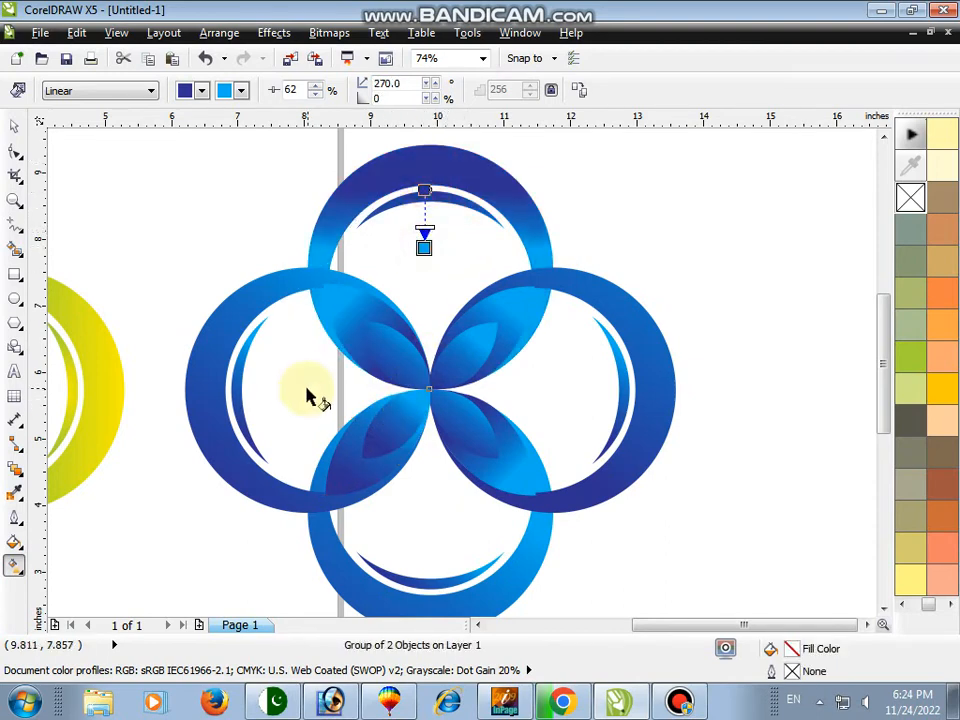
Redraw the left crescent's gradient horizontally, running toward the flower's centre
drag(274, 390, 320, 379)
key(ctrl+z)
key(space)
click(221, 329)
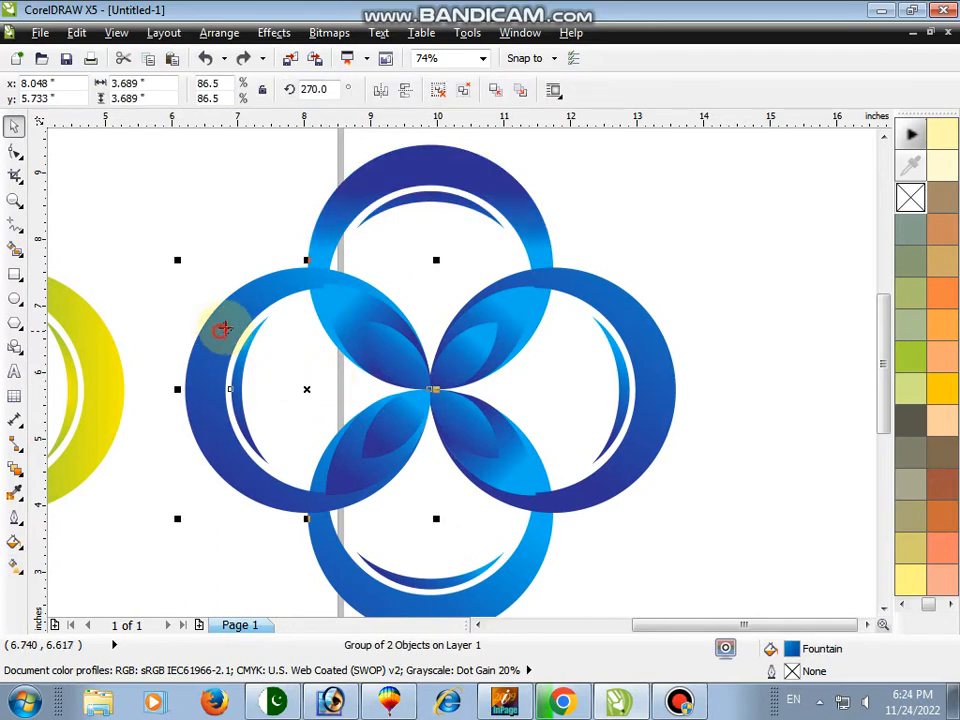
click(15, 563)
drag(279, 399, 368, 399)
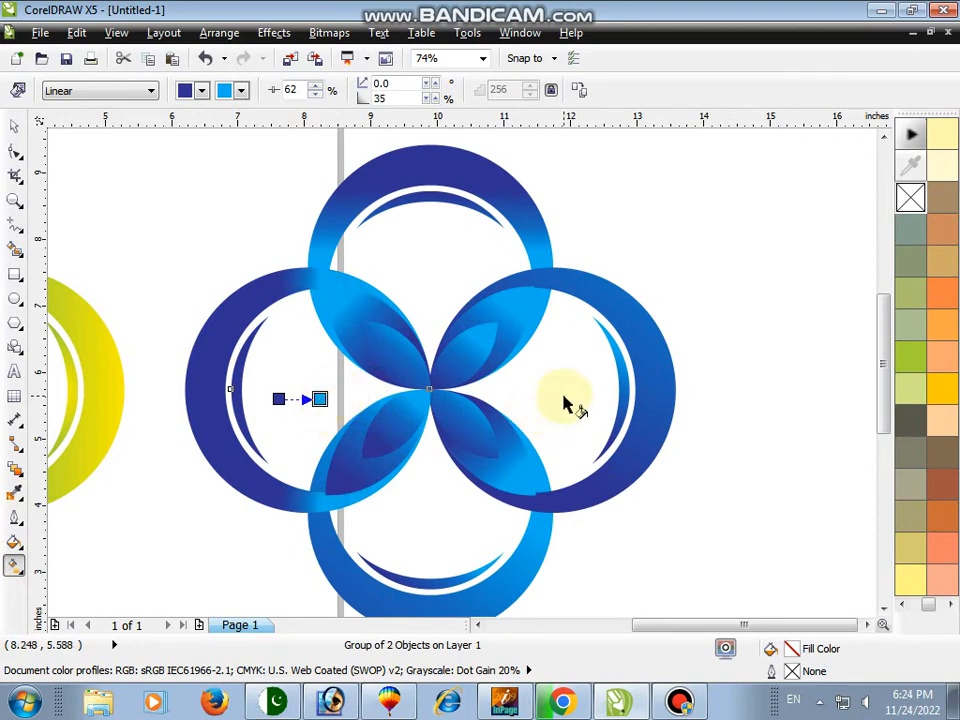
Redraw the right crescent's gradient horizontally, running toward the flower's centre
click(624, 409)
click(628, 400)
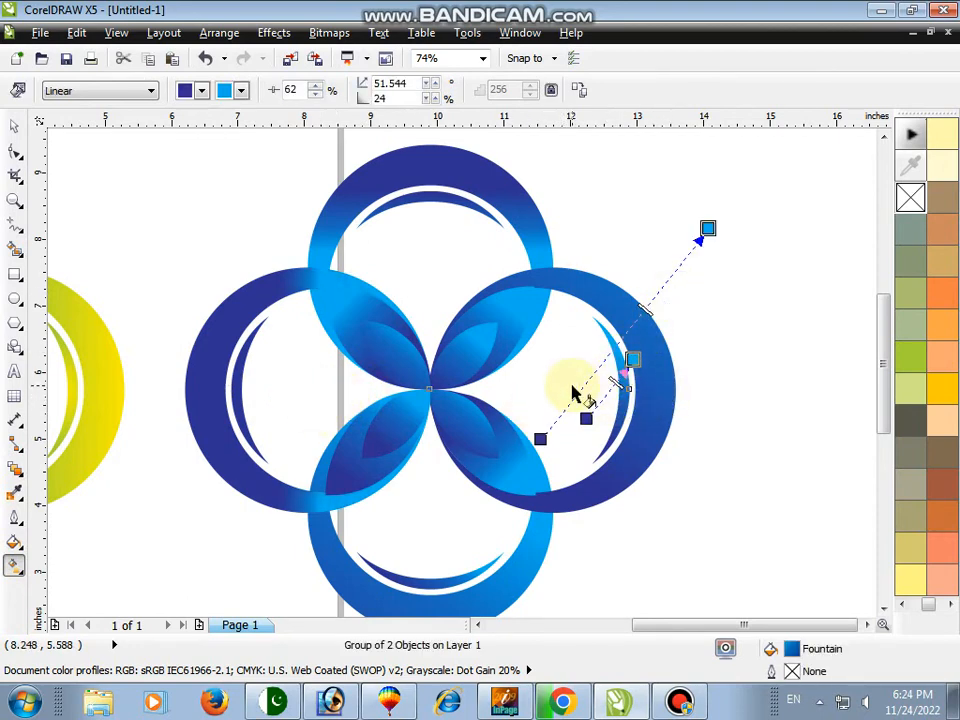
drag(552, 389, 530, 381)
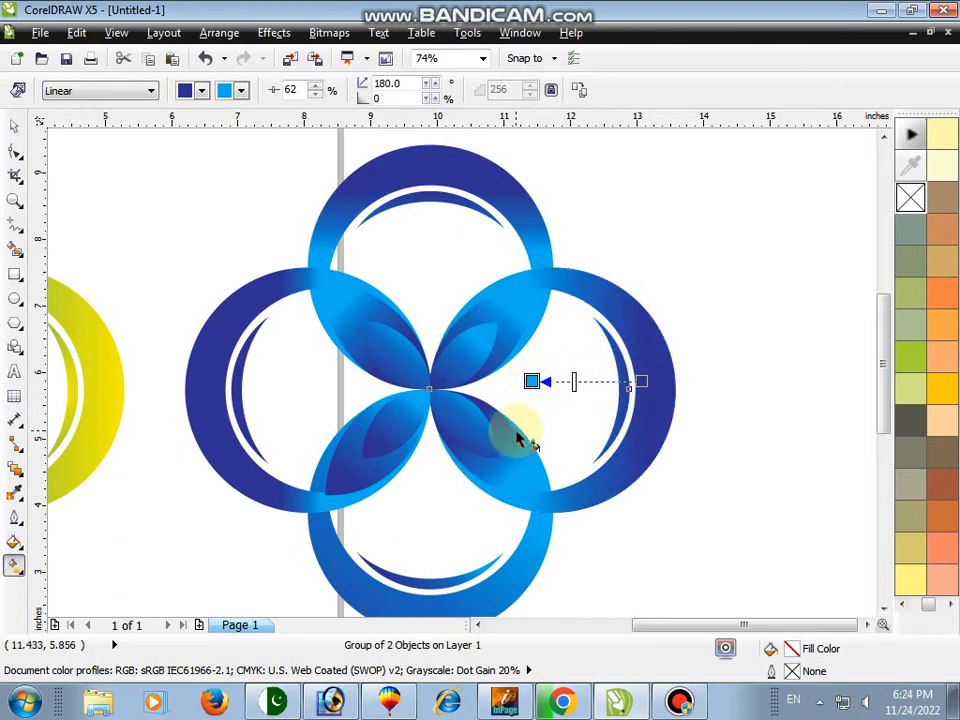
Redraw the bottom crescent's gradient vertically upward toward the flower's centre
drag(435, 578, 435, 513)
key(ctrl+z)
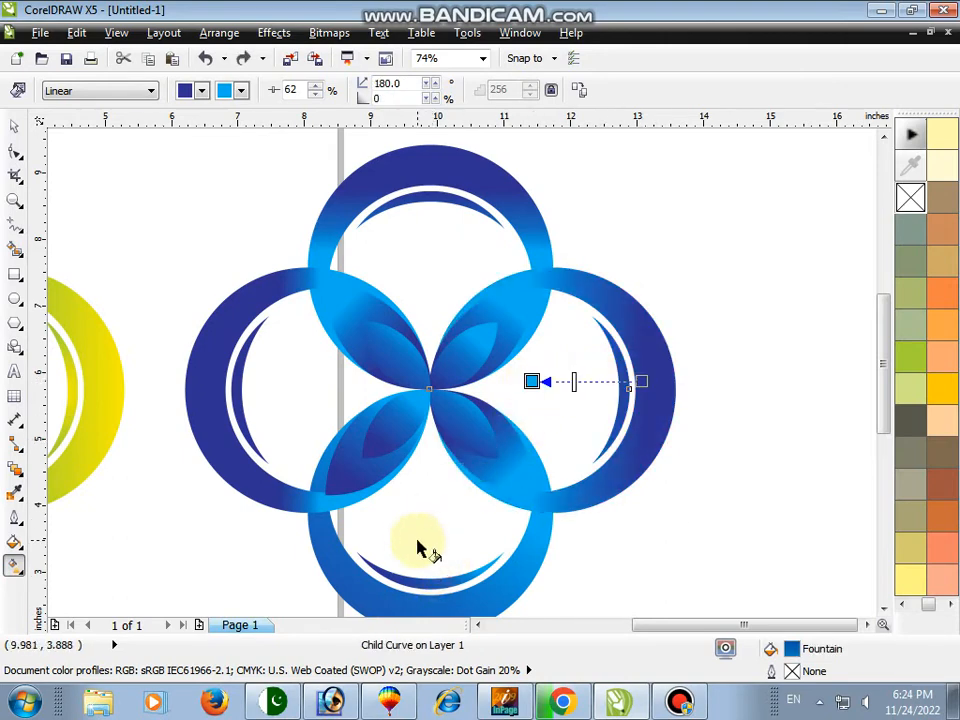
key(space)
click(412, 546)
scroll(880, 612, down, 2)
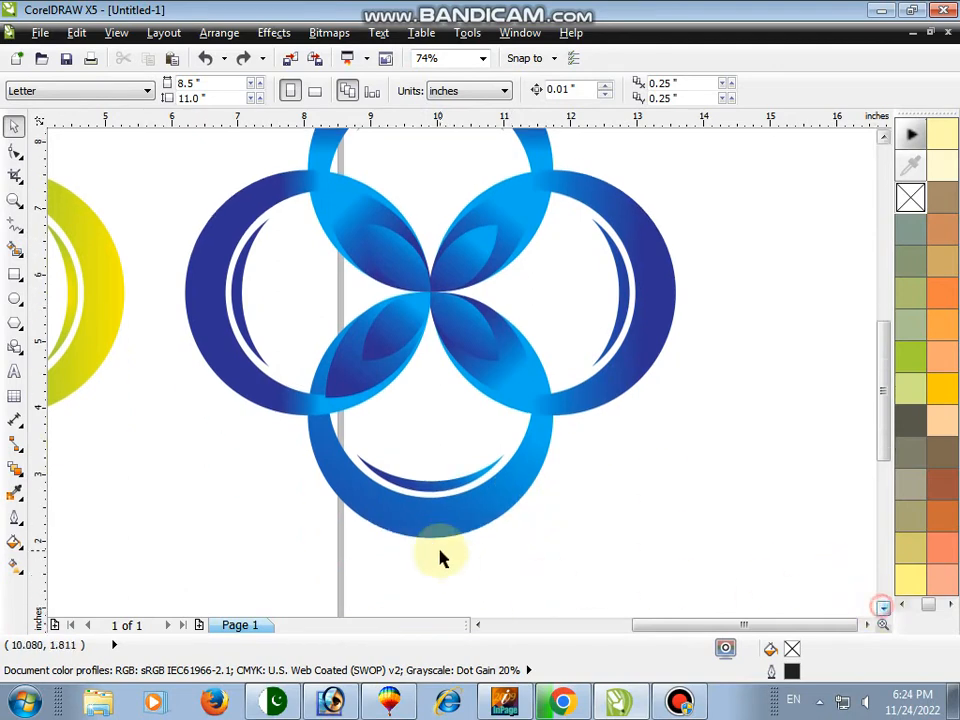
click(429, 524)
click(15, 566)
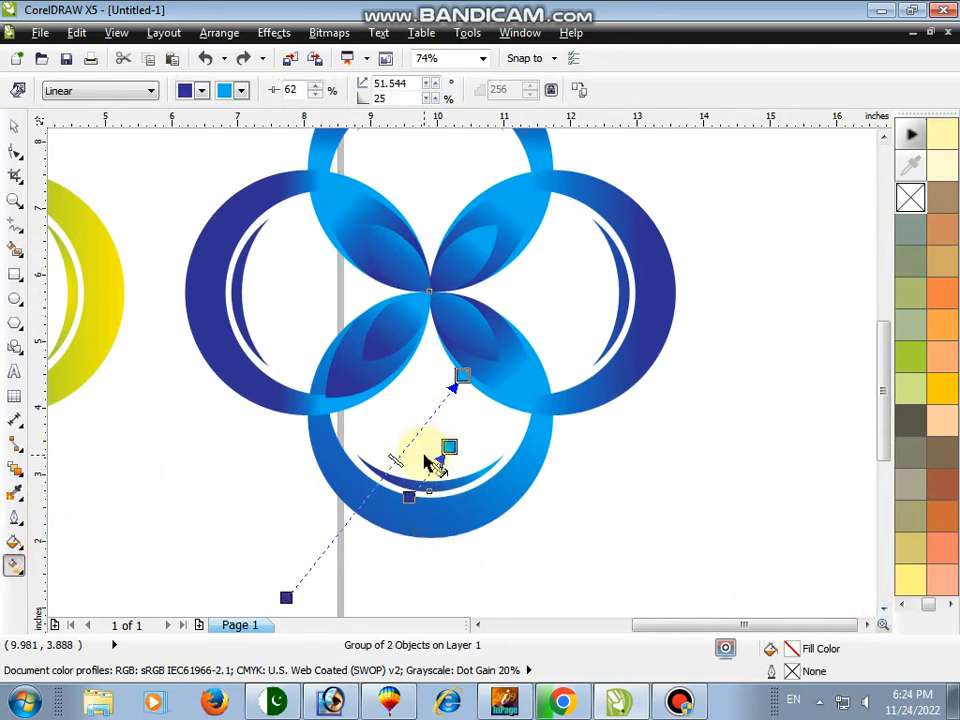
drag(430, 462, 424, 402)
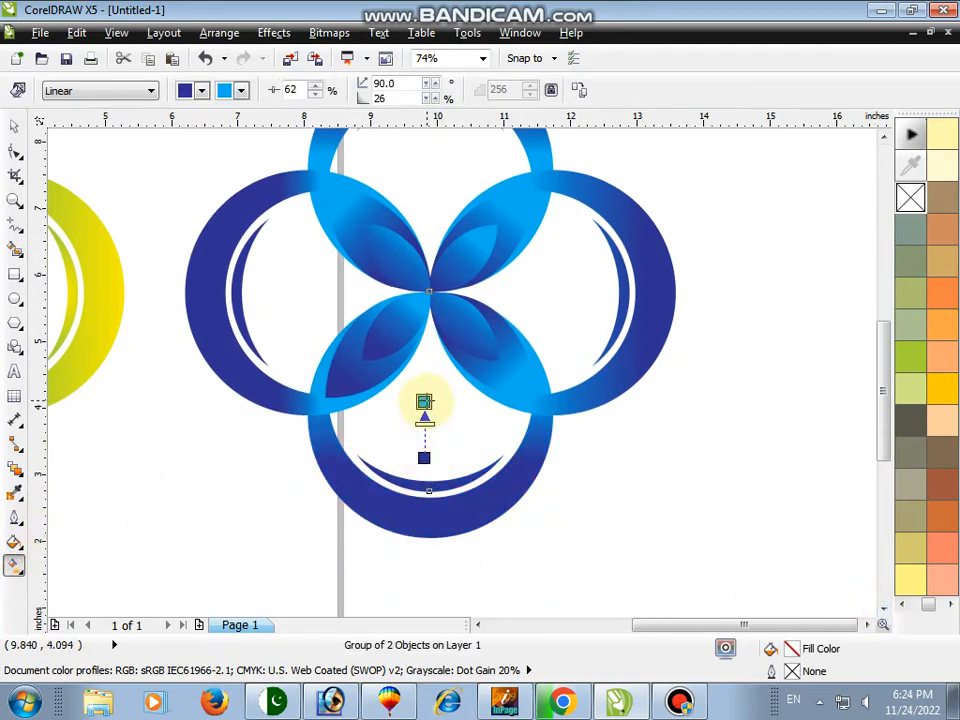
Adjust the lower-right large lens's gradient start point near the flower's centre
click(350, 383)
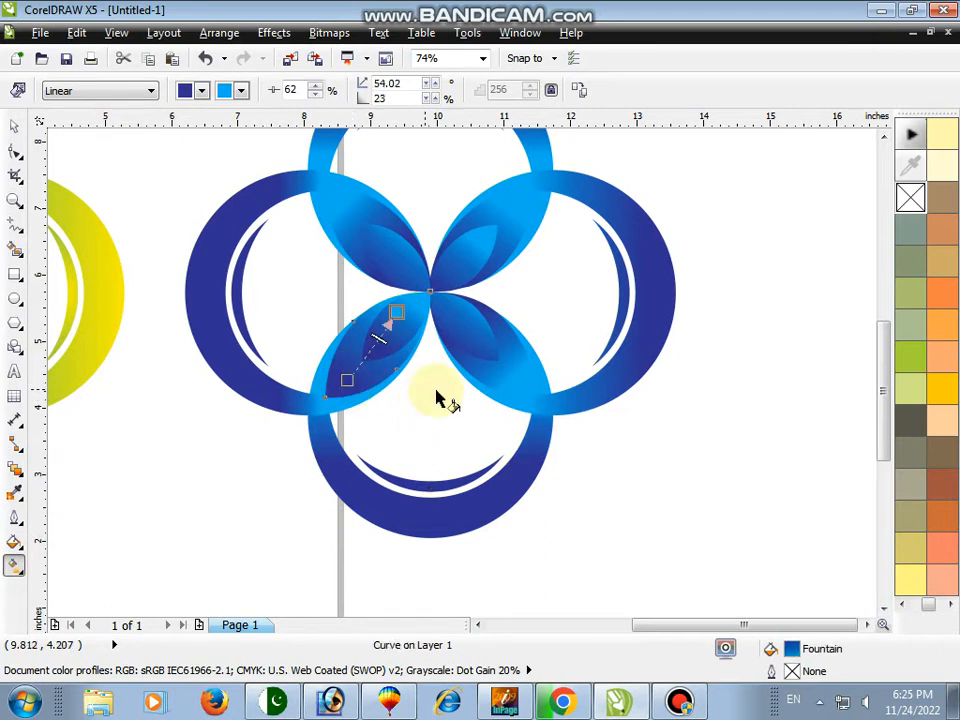
key(space)
click(510, 375)
click(14, 565)
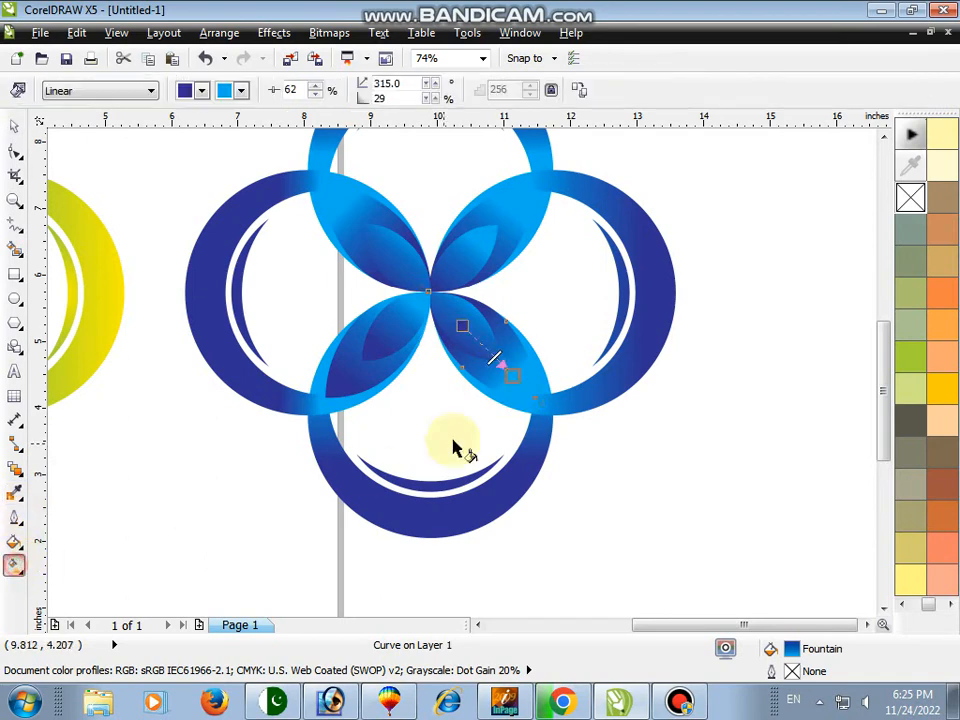
drag(483, 331, 478, 323)
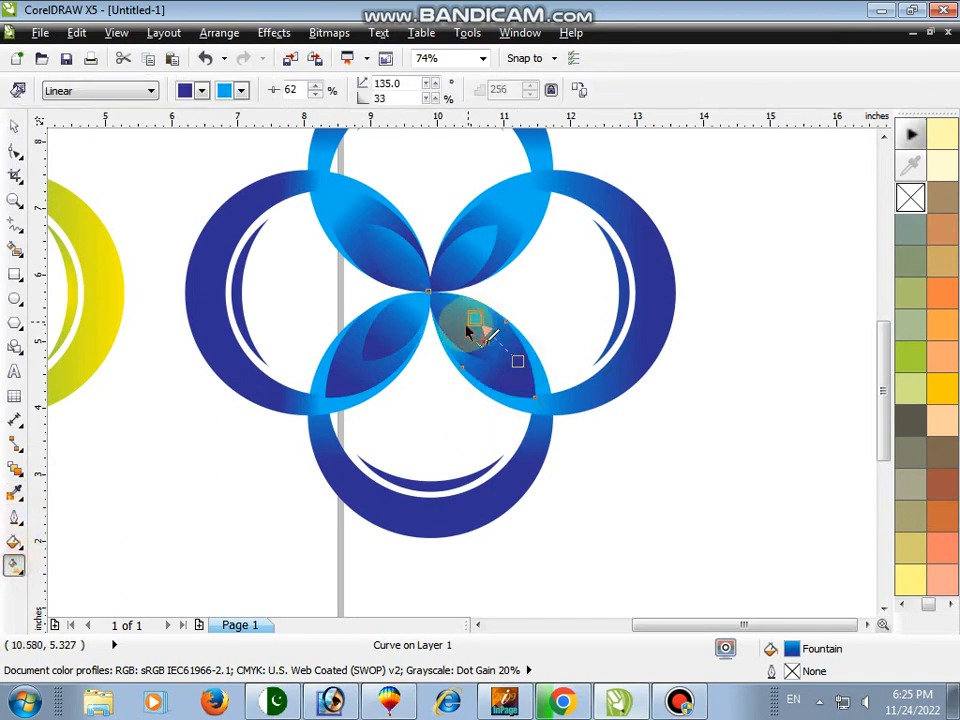
Redraw the gradients of the upper-right and upper-left large lenses from their outer tips inward
click(501, 216)
drag(531, 199, 486, 245)
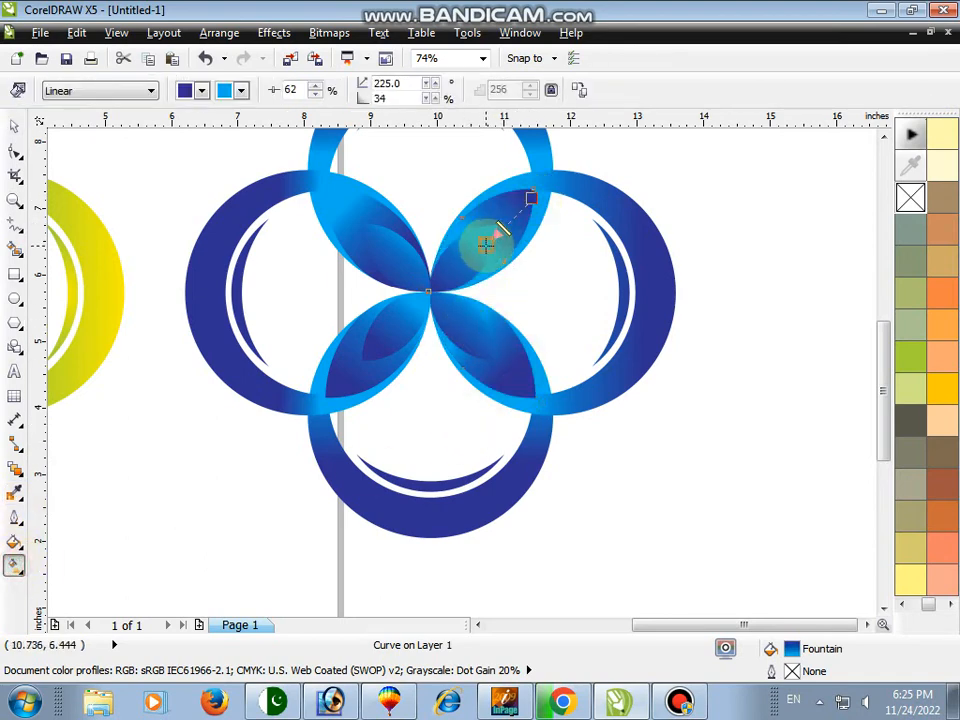
click(377, 240)
mouse_move(395, 257)
mouse_down()
mouse_move(336, 220)
mouse_move(369, 244)
mouse_up()
key(space)
click(14, 203)
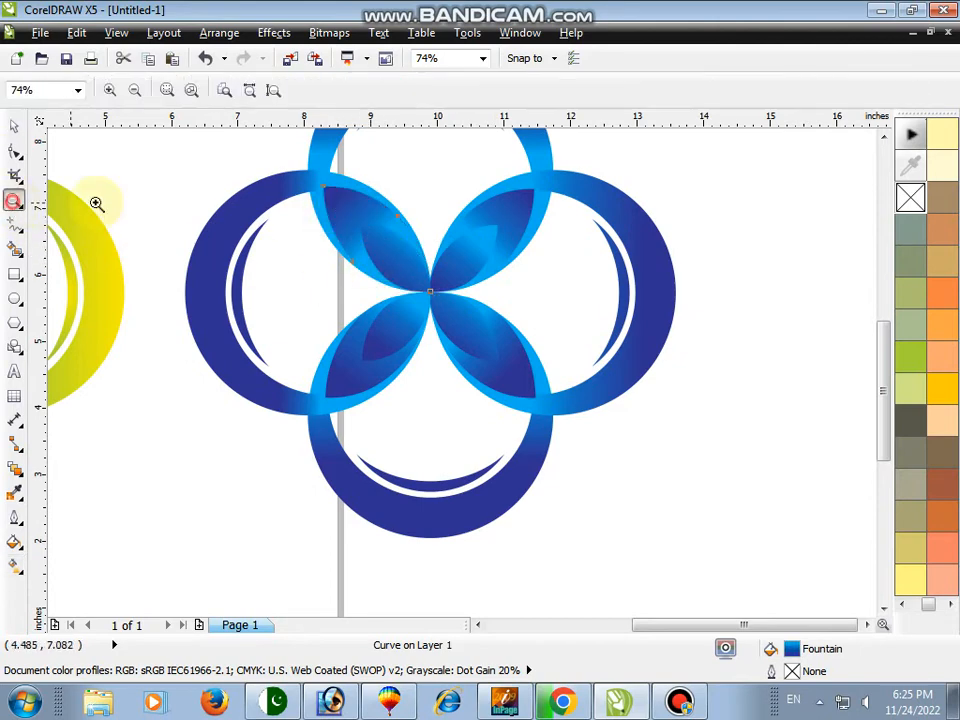
Ungroup the top crescent and give its inner thin crescent a radial fountain fill
right_click(194, 193)
key(space)
click(645, 252)
key(space)
drag(319, 196, 560, 327)
key(space)
click(527, 274)
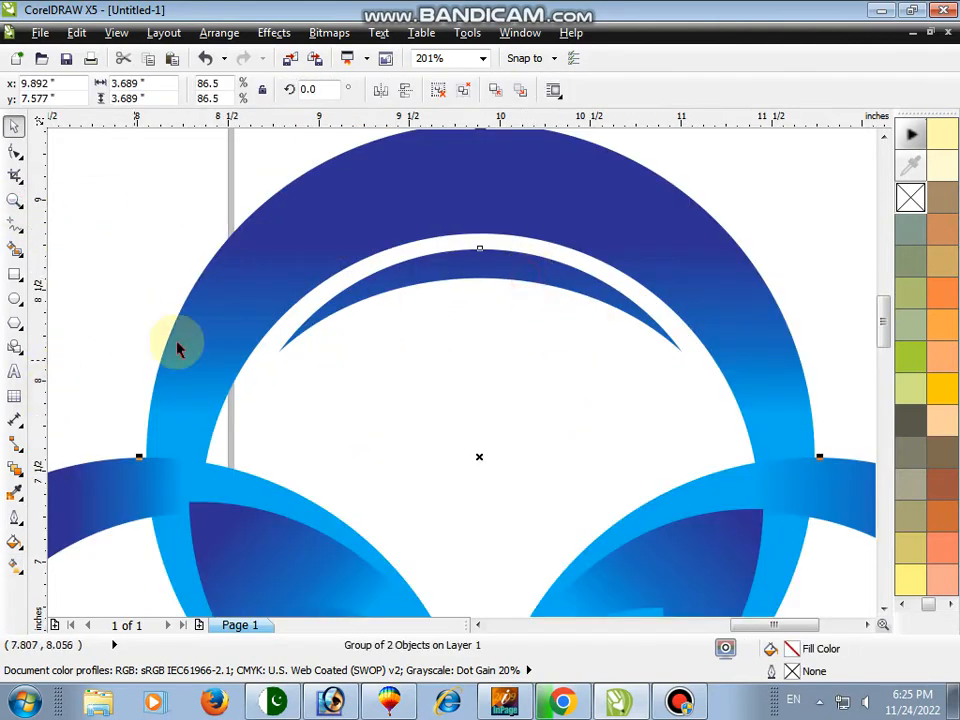
click(437, 89)
click(242, 141)
click(502, 268)
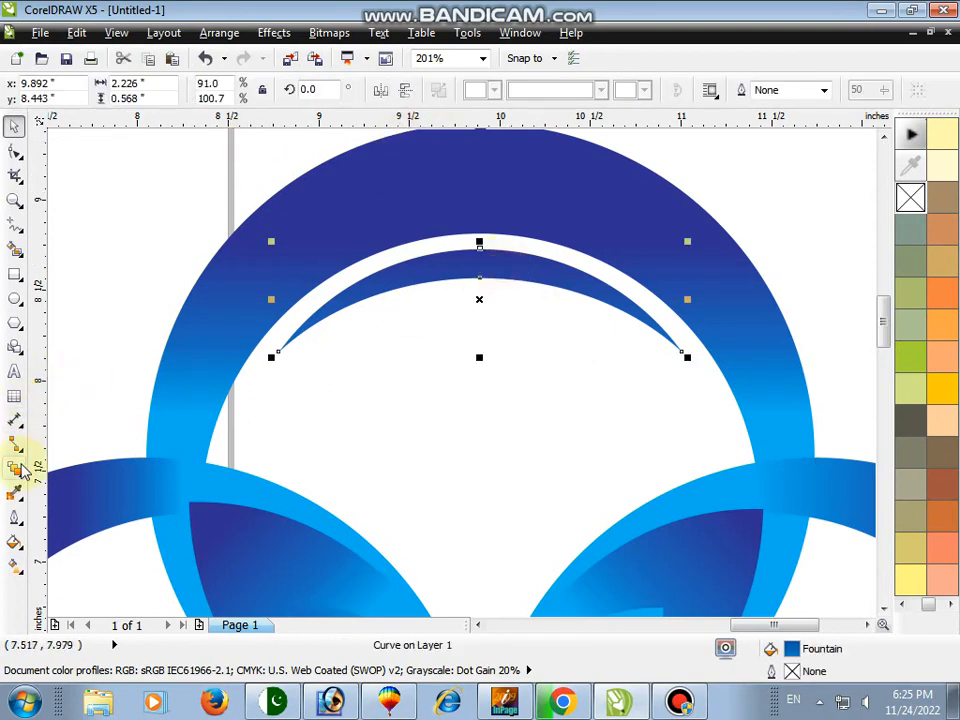
click(14, 565)
click(110, 90)
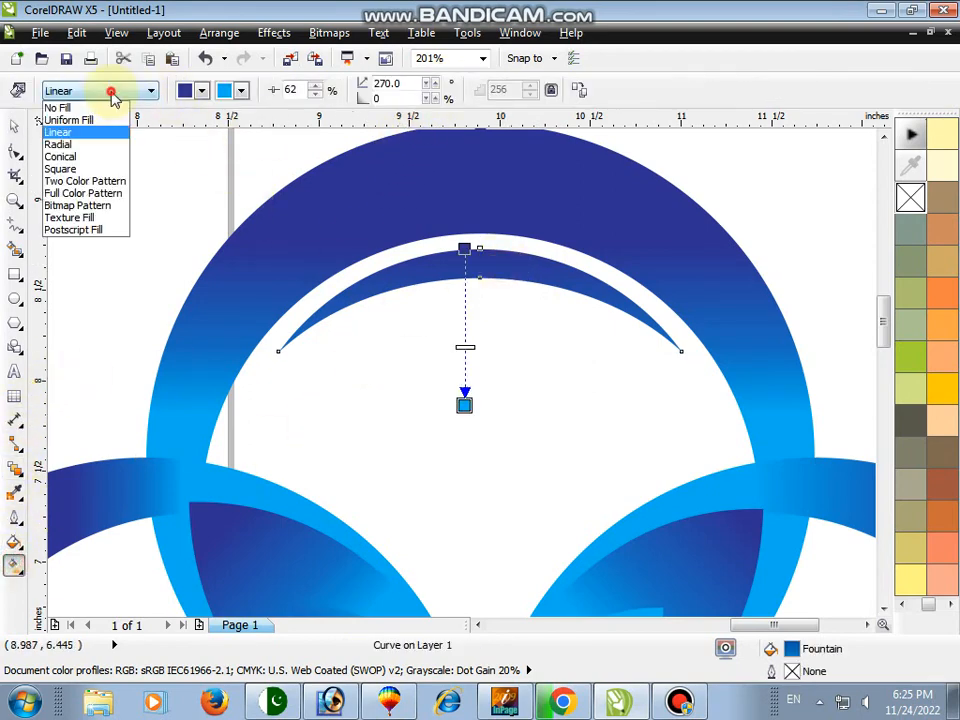
click(70, 145)
key(space)
key(F3)
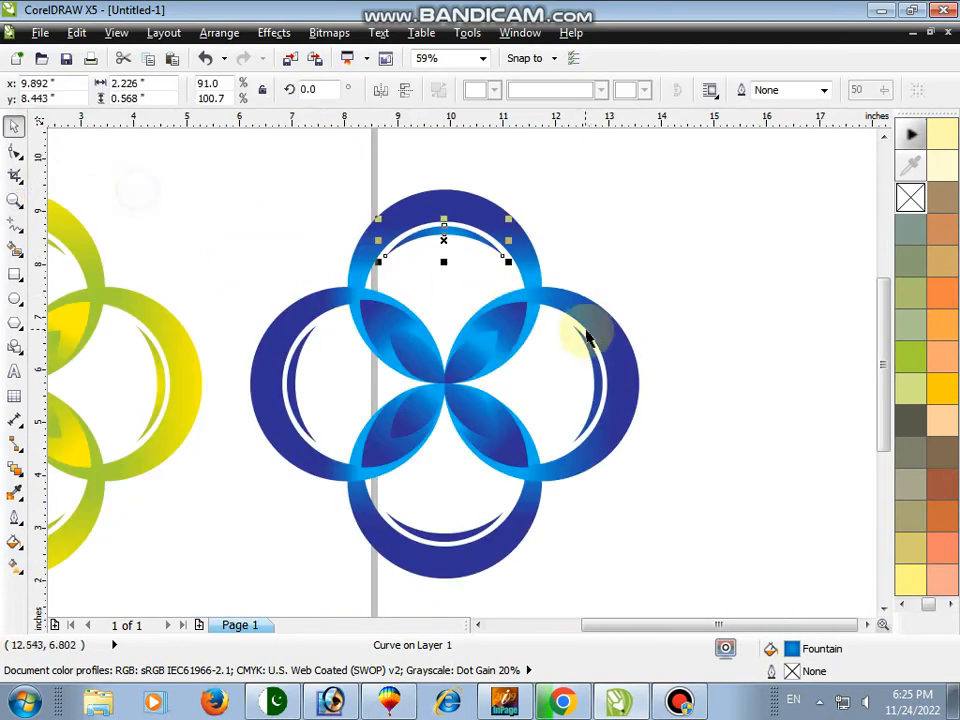
Ungroup the right crescent and give its inner thin crescent a radial fountain fill
click(590, 352)
key(z)
drag(444, 306, 652, 464)
key(space)
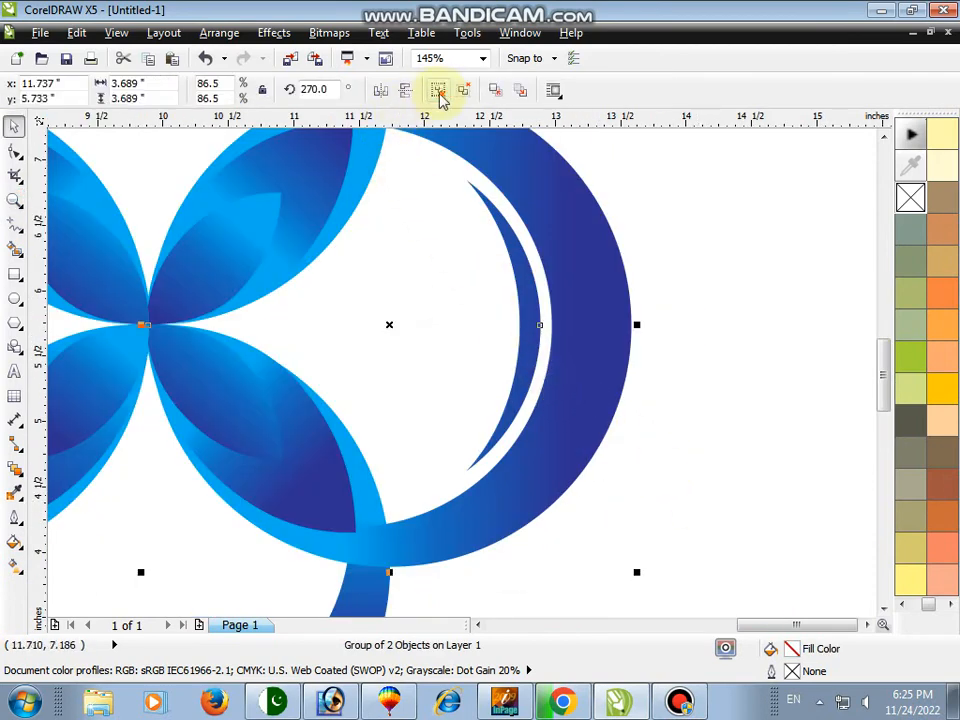
click(441, 97)
click(664, 171)
click(542, 317)
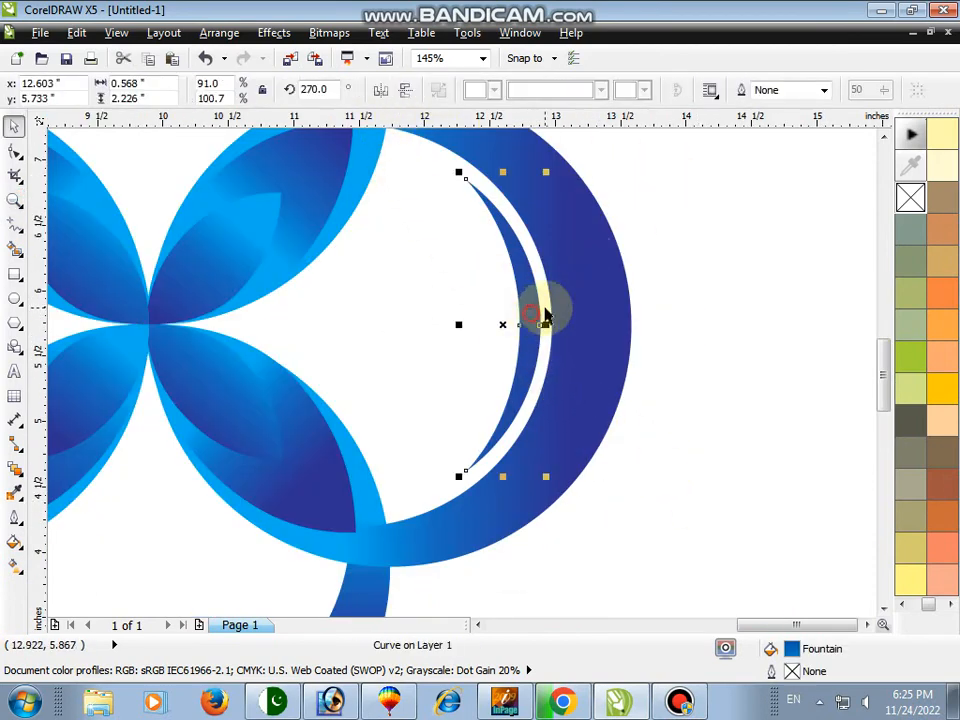
click(14, 566)
click(96, 90)
click(75, 141)
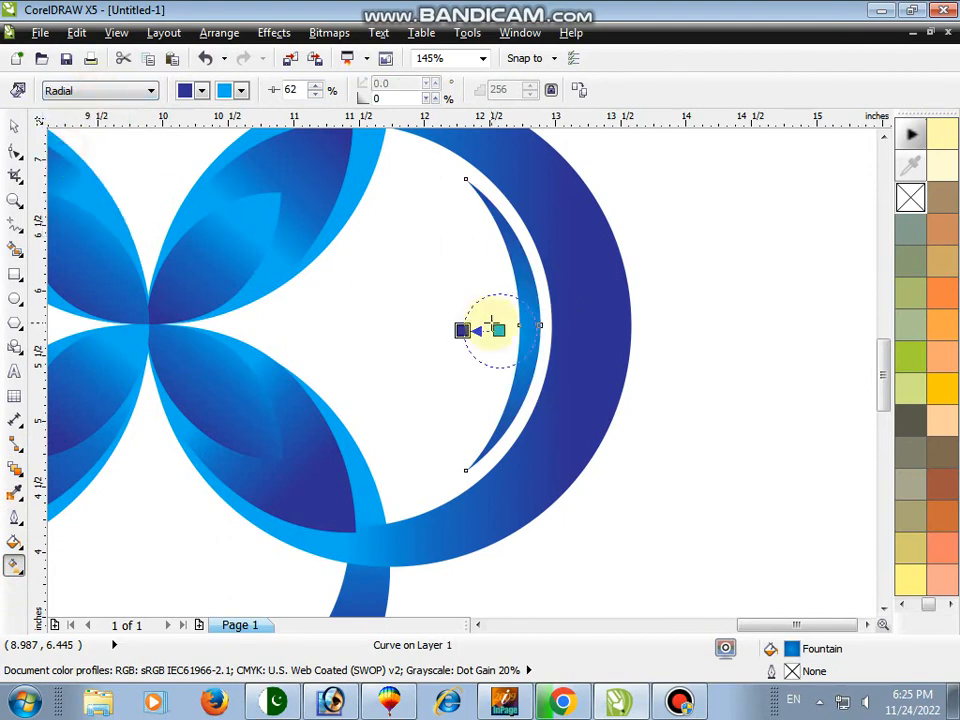
key(space)
click(13, 203)
right_click(150, 194)
key(space)
Ungroup the left crescent and give its inner thin crescent a radial fountain fill
click(293, 380)
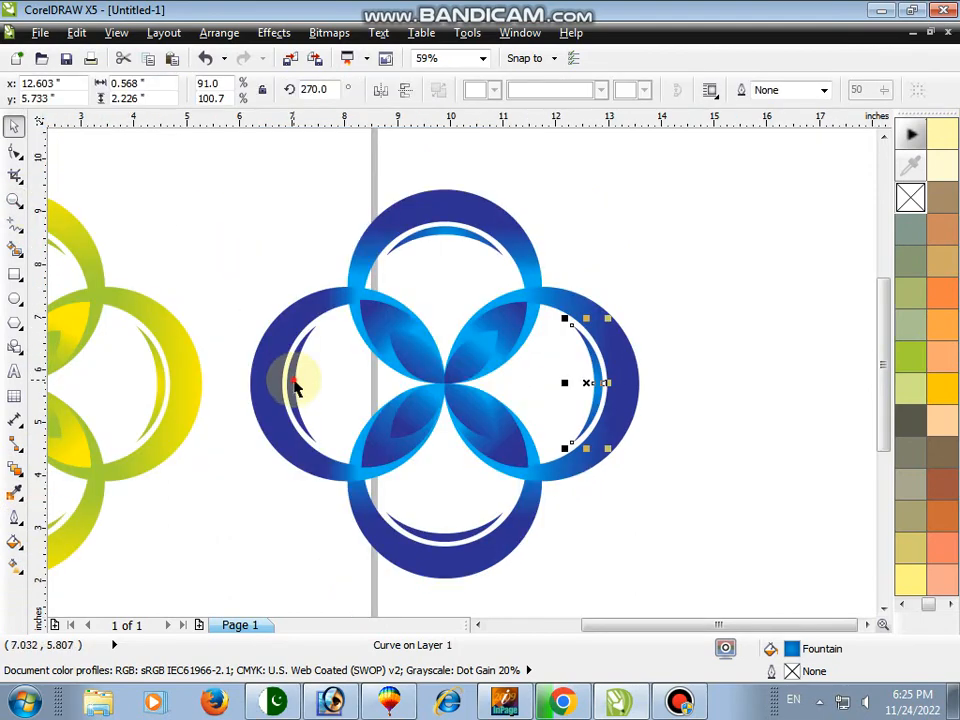
key(F2)
drag(242, 336, 420, 476)
click(440, 91)
click(243, 151)
click(344, 300)
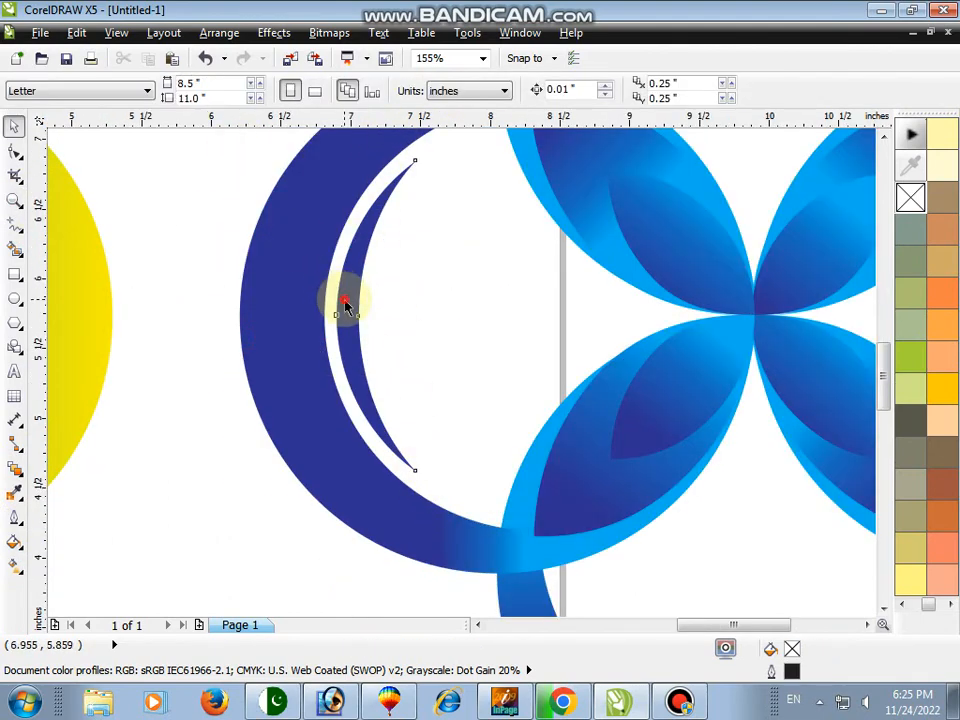
click(15, 568)
click(122, 90)
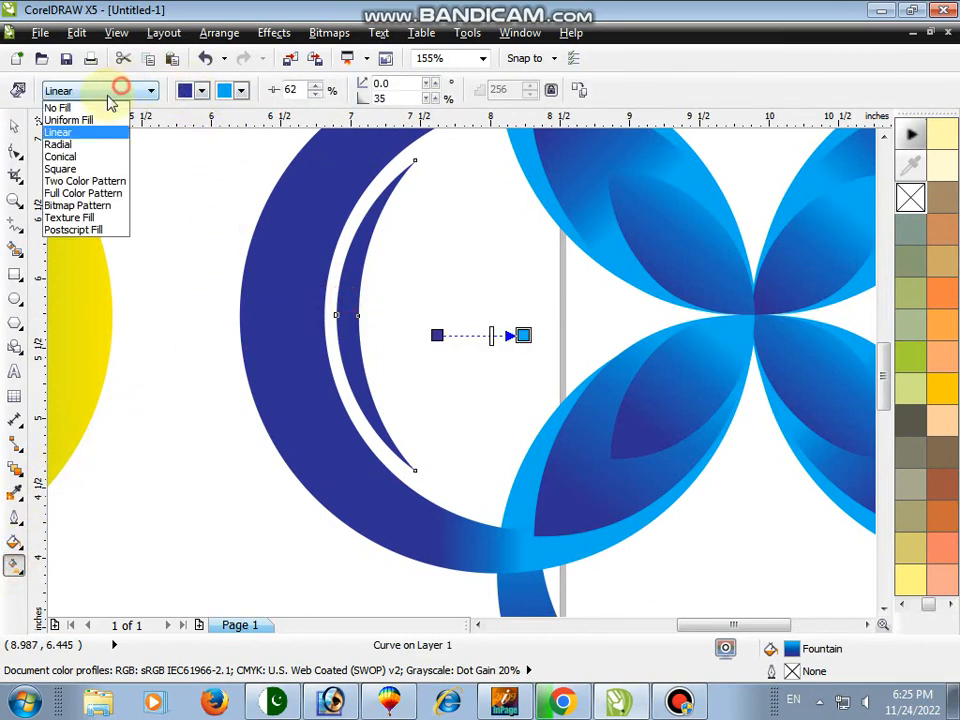
click(101, 141)
click(14, 202)
key(F3)
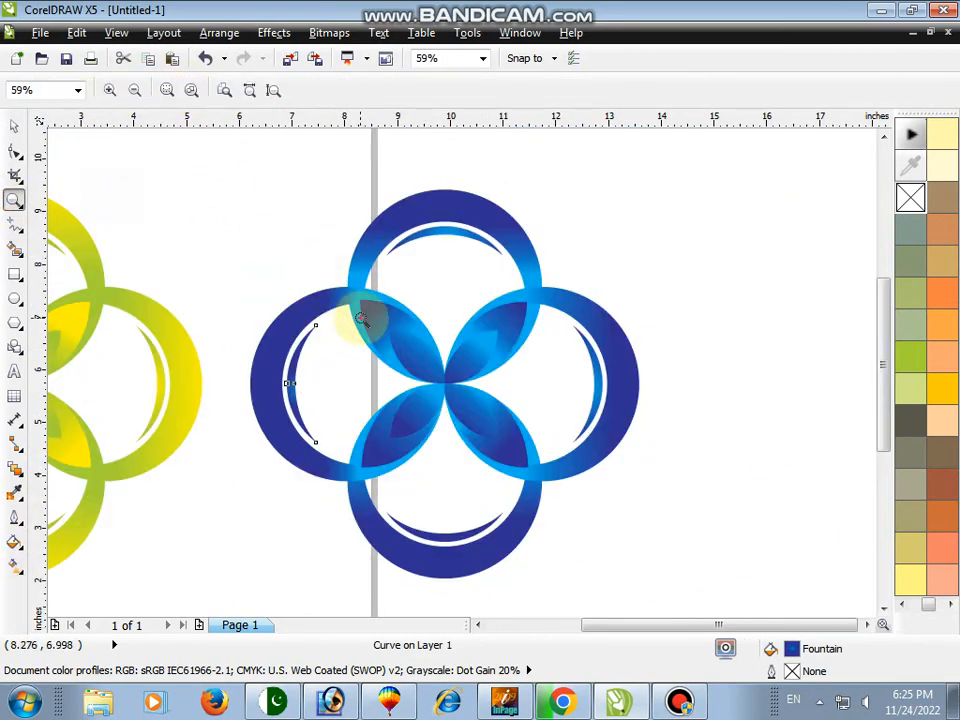
Shift the left inner crescent's radial gradient centre slightly toward the flower
drag(217, 267, 614, 540)
key(space)
click(14, 567)
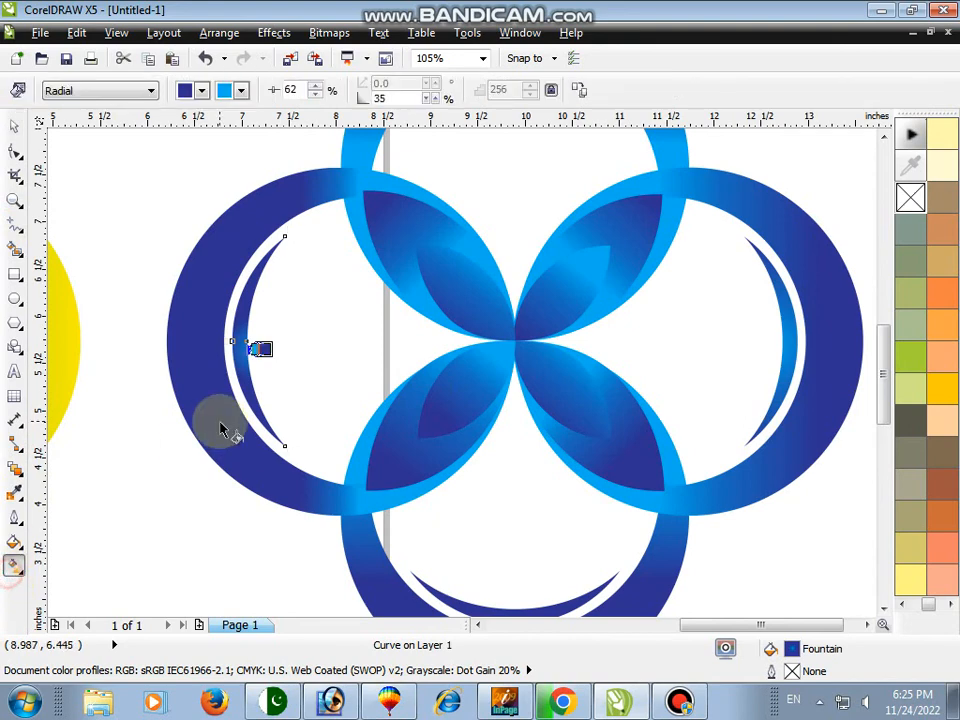
drag(267, 355, 278, 355)
key(space)
click(15, 202)
right_click(159, 204)
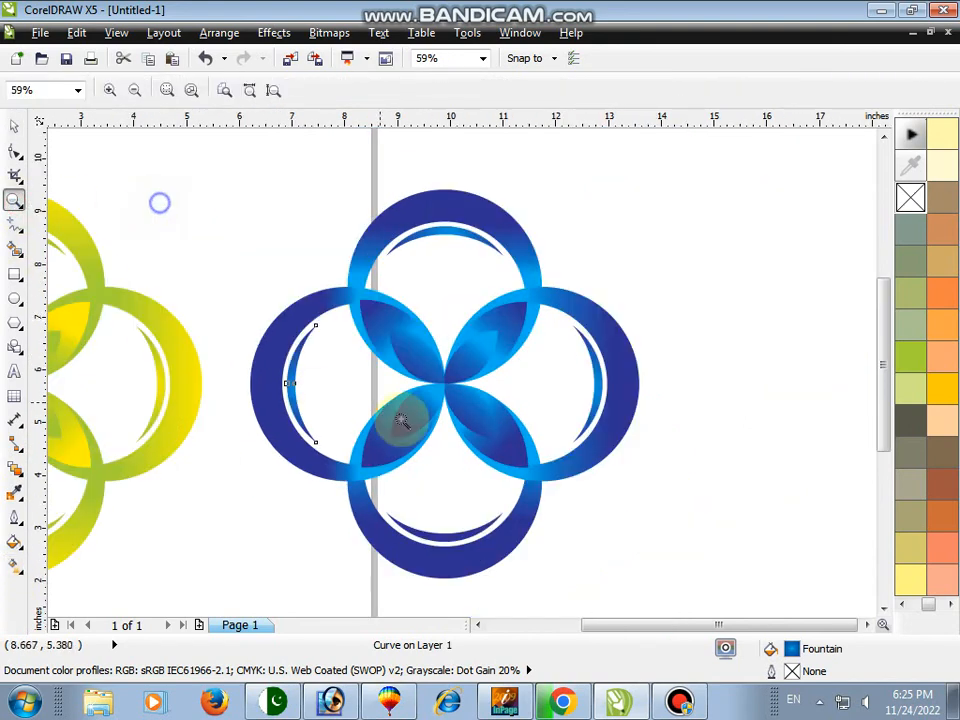
Ungroup the bottom crescent and give its inner thin crescent a radial fountain fill
key(space)
click(474, 538)
key(space)
drag(328, 476, 551, 606)
key(space)
click(437, 90)
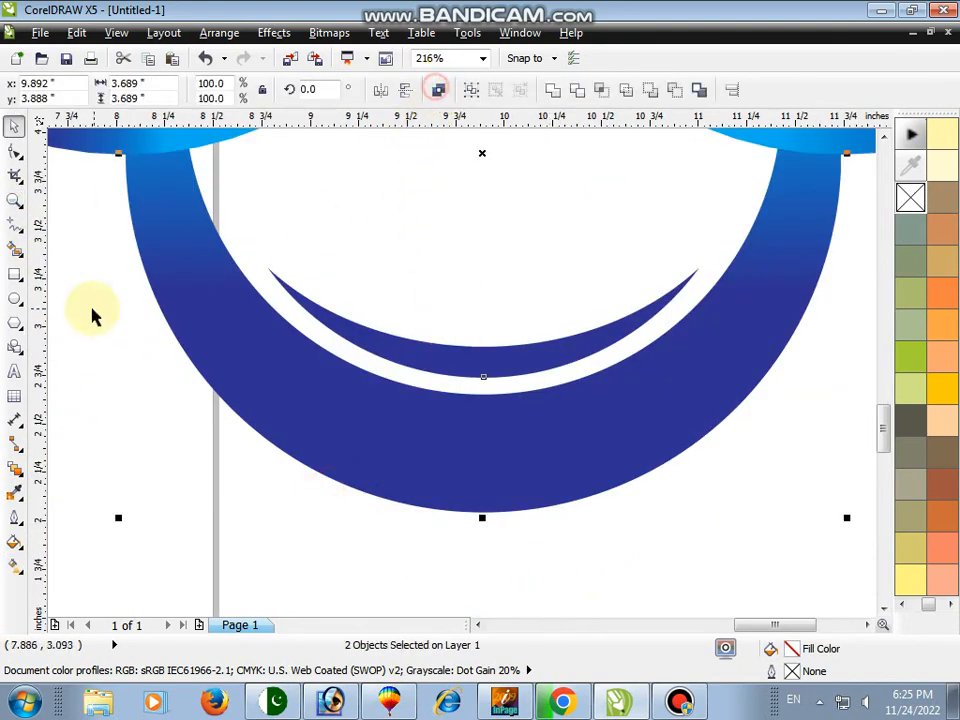
click(428, 350)
click(14, 567)
drag(448, 359, 516, 393)
click(139, 96)
click(60, 143)
key(space)
click(14, 203)
right_click(144, 195)
key(space)
key(space)
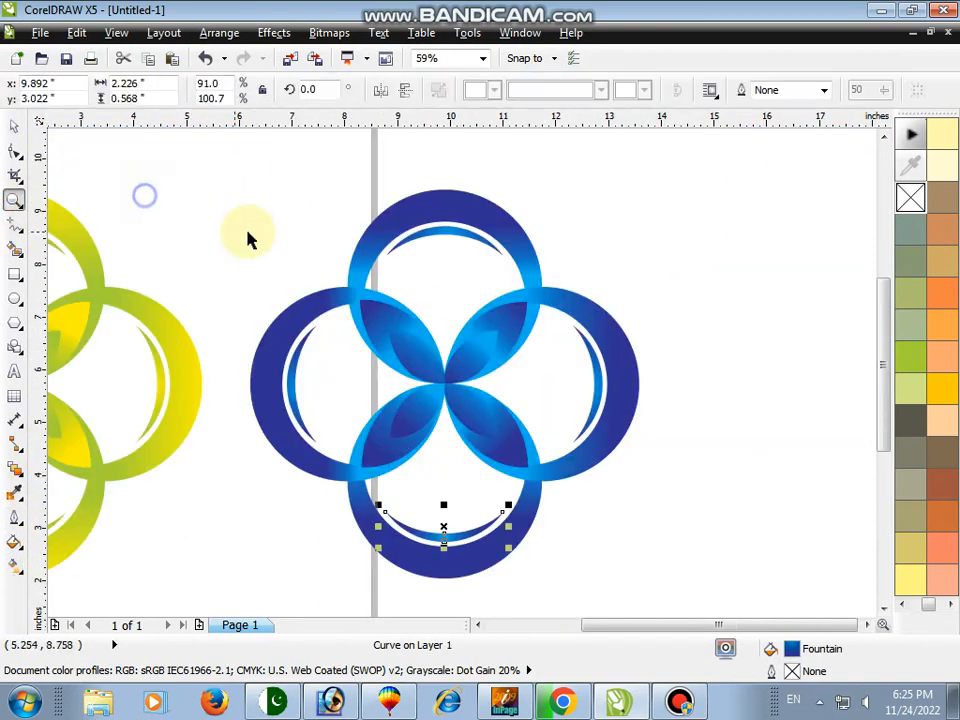
Select all parts of the blue logo and group them
right_click(253, 216)
key(space)
key(space)
right_click(335, 221)
key(space)
drag(450, 167, 829, 525)
key(ctrl+g)
click(330, 179)
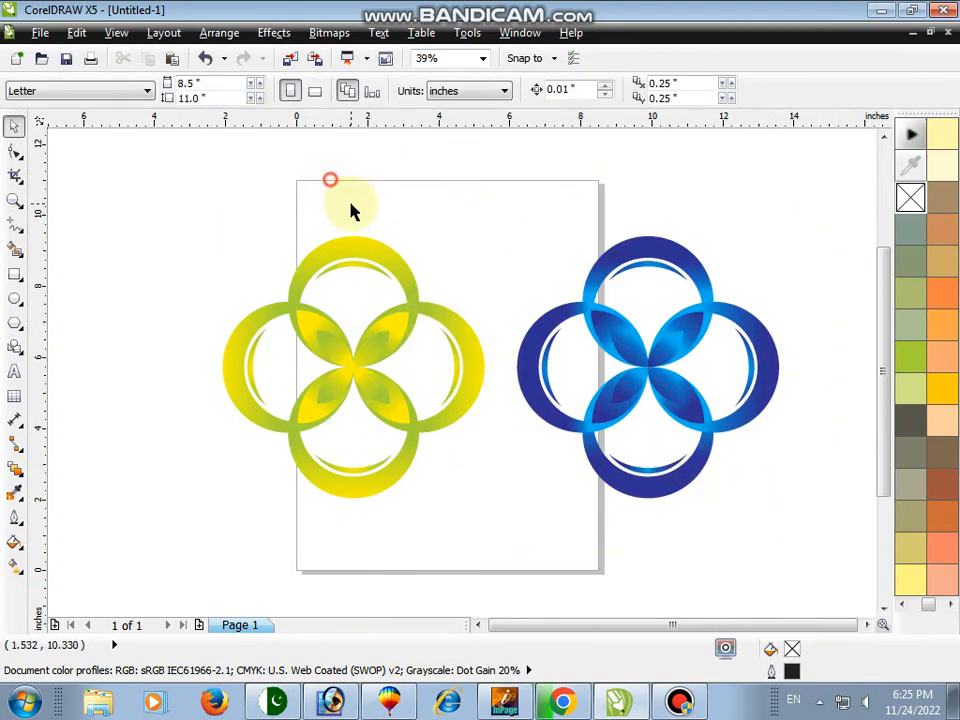
Draw a rectangle about 17.5 x 9.2 inches covering both logos, fill it, and send it behind them
click(14, 272)
drag(189, 208, 810, 538)
click(910, 355)
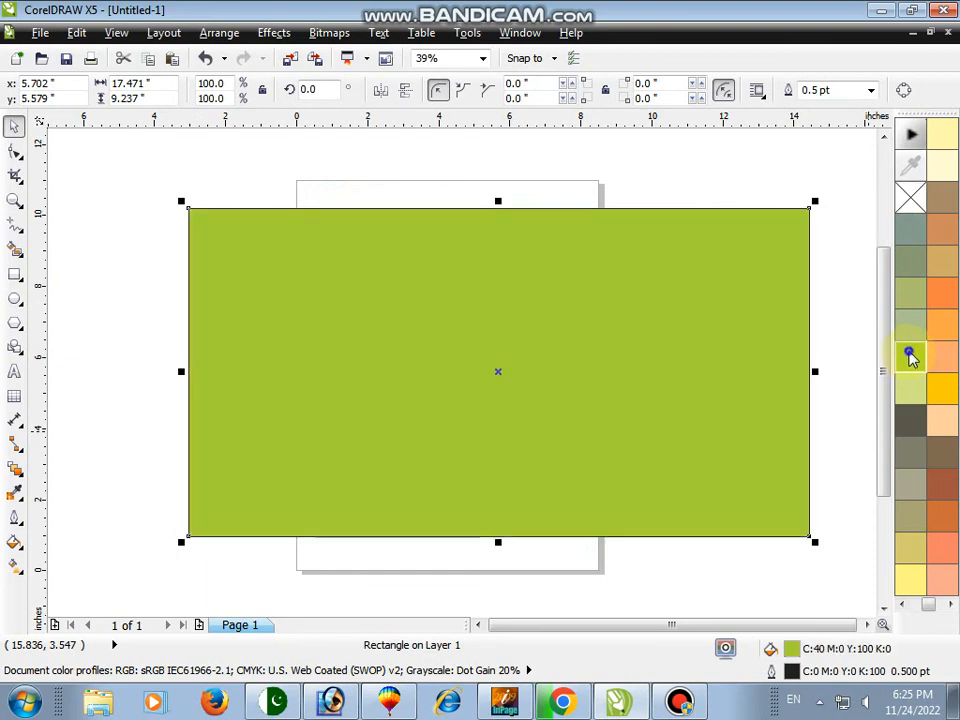
key(shift+Page_Down)
Recolour the background rectangle red from the colour palette
click(900, 608)
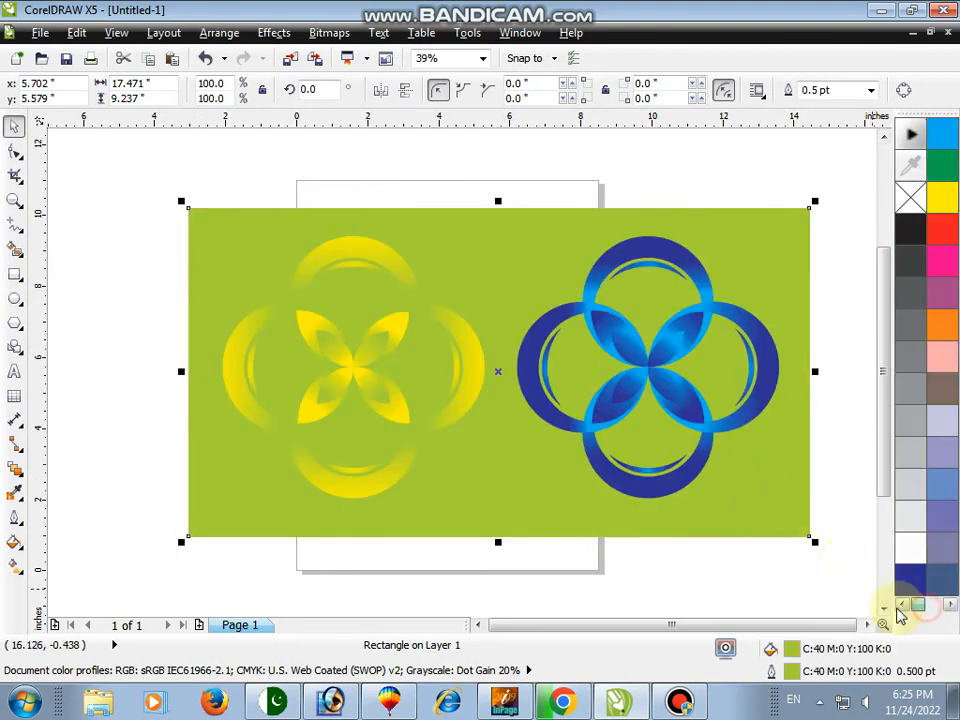
click(911, 582)
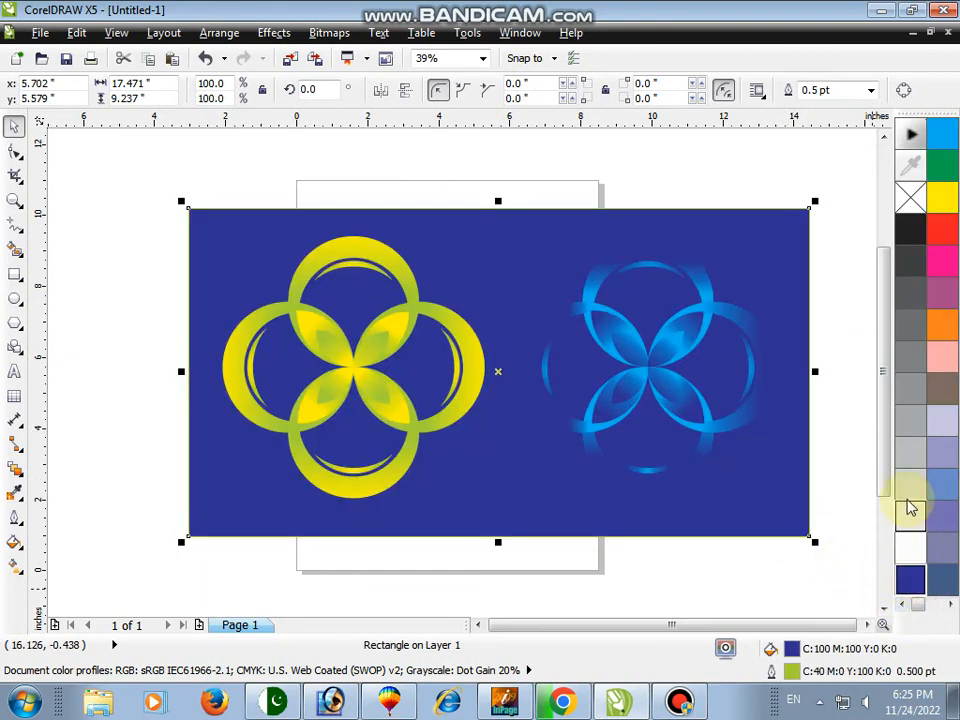
click(942, 250)
click(940, 230)
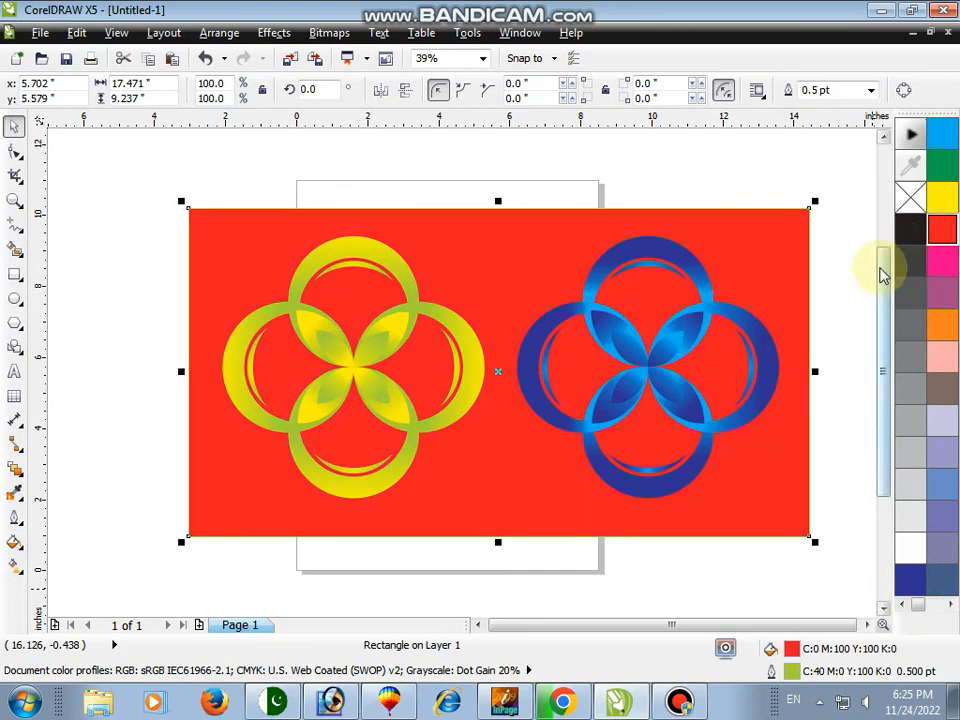
Group the background with both logos and preview the artwork full screen
click(684, 181)
drag(141, 181, 867, 572)
key(ctrl+g)
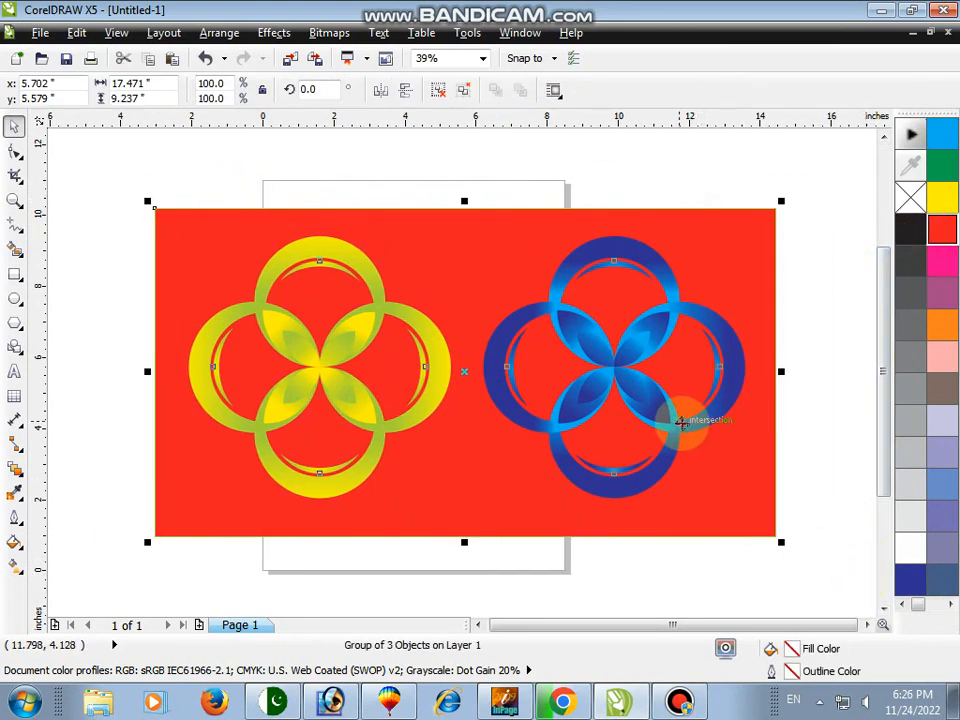
key(F9)
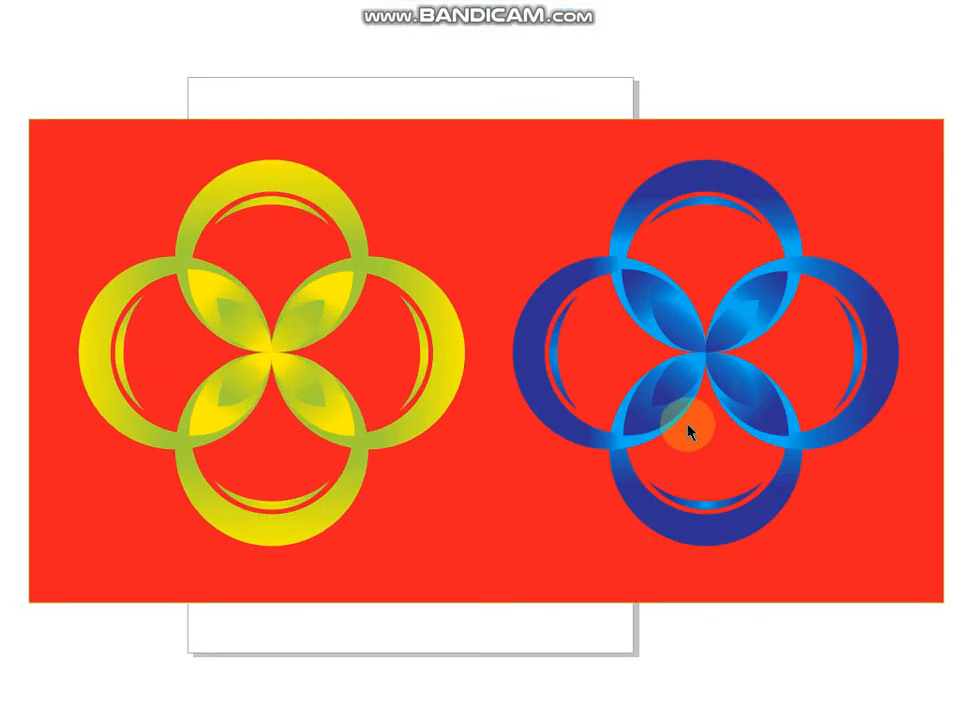
click(627, 402)
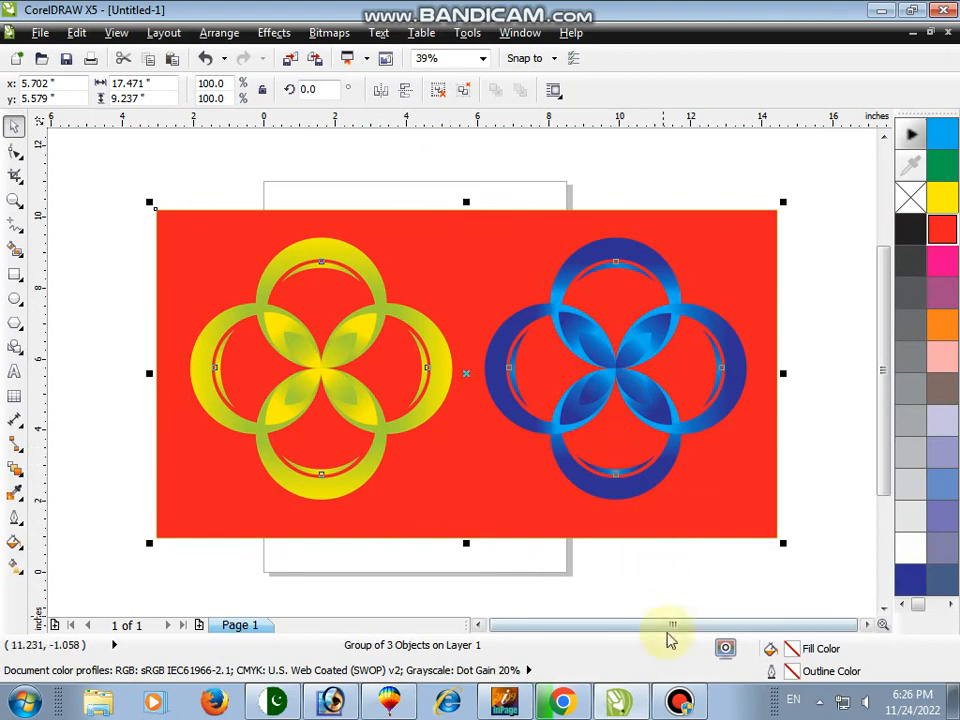